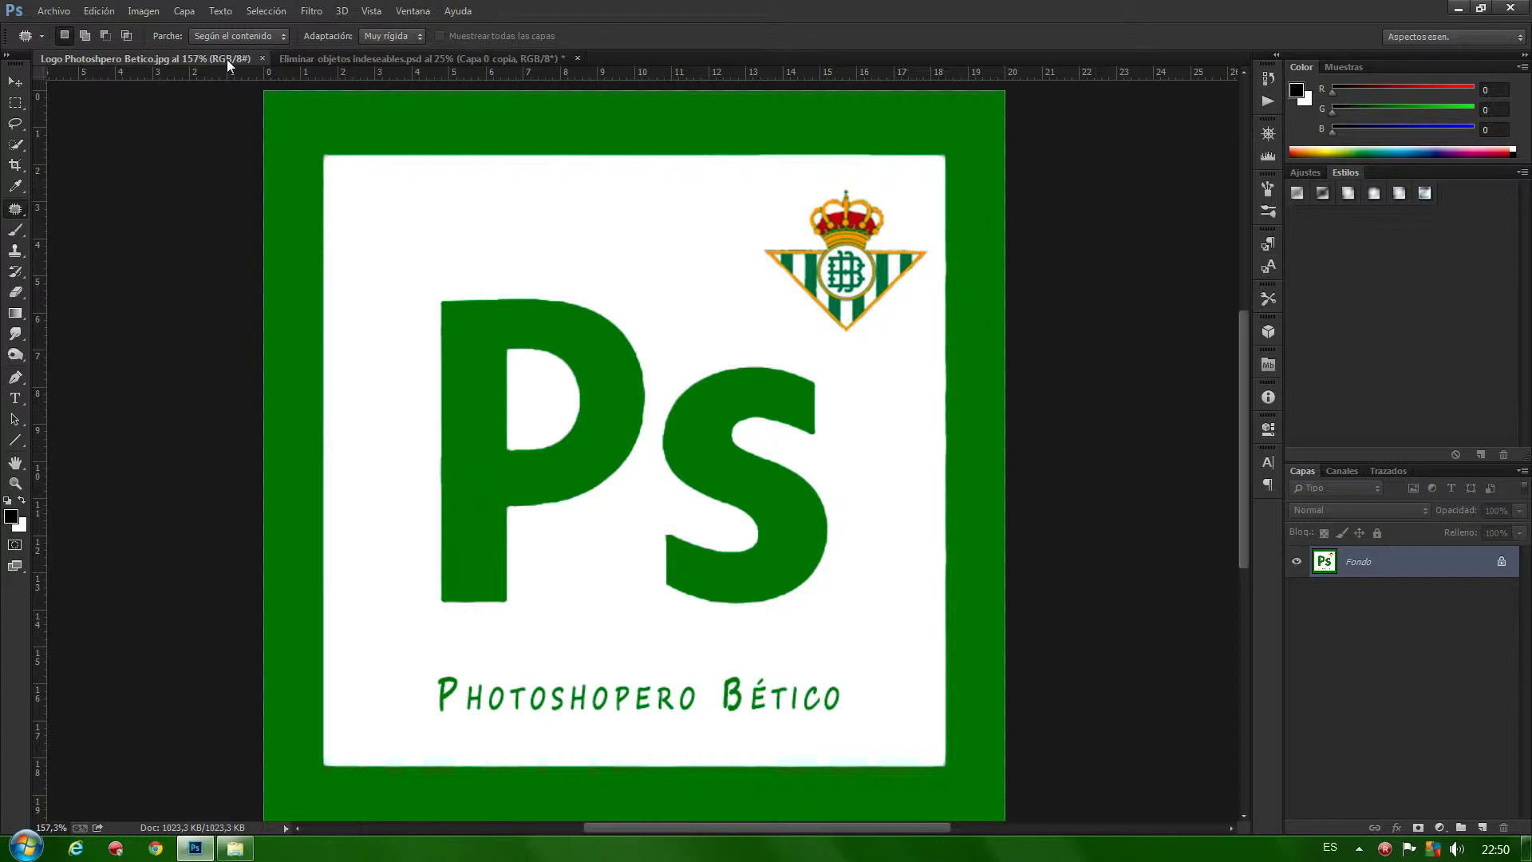
# Switch to the 'Eliminar objetos indeseables.psd' stadium photo document
pyautogui.click(410, 62)
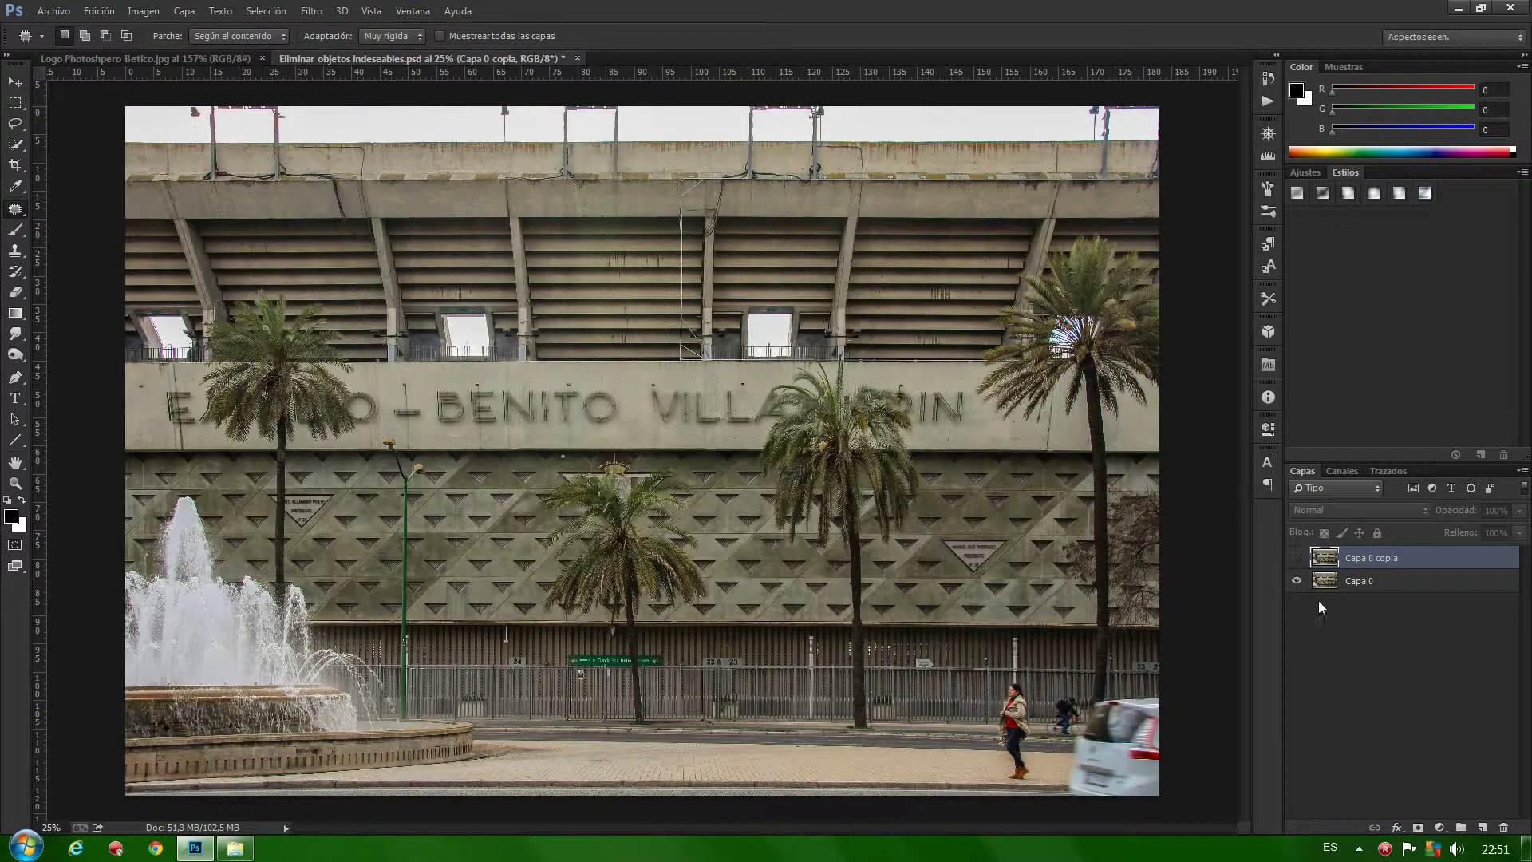
pyautogui.click(1297, 559)
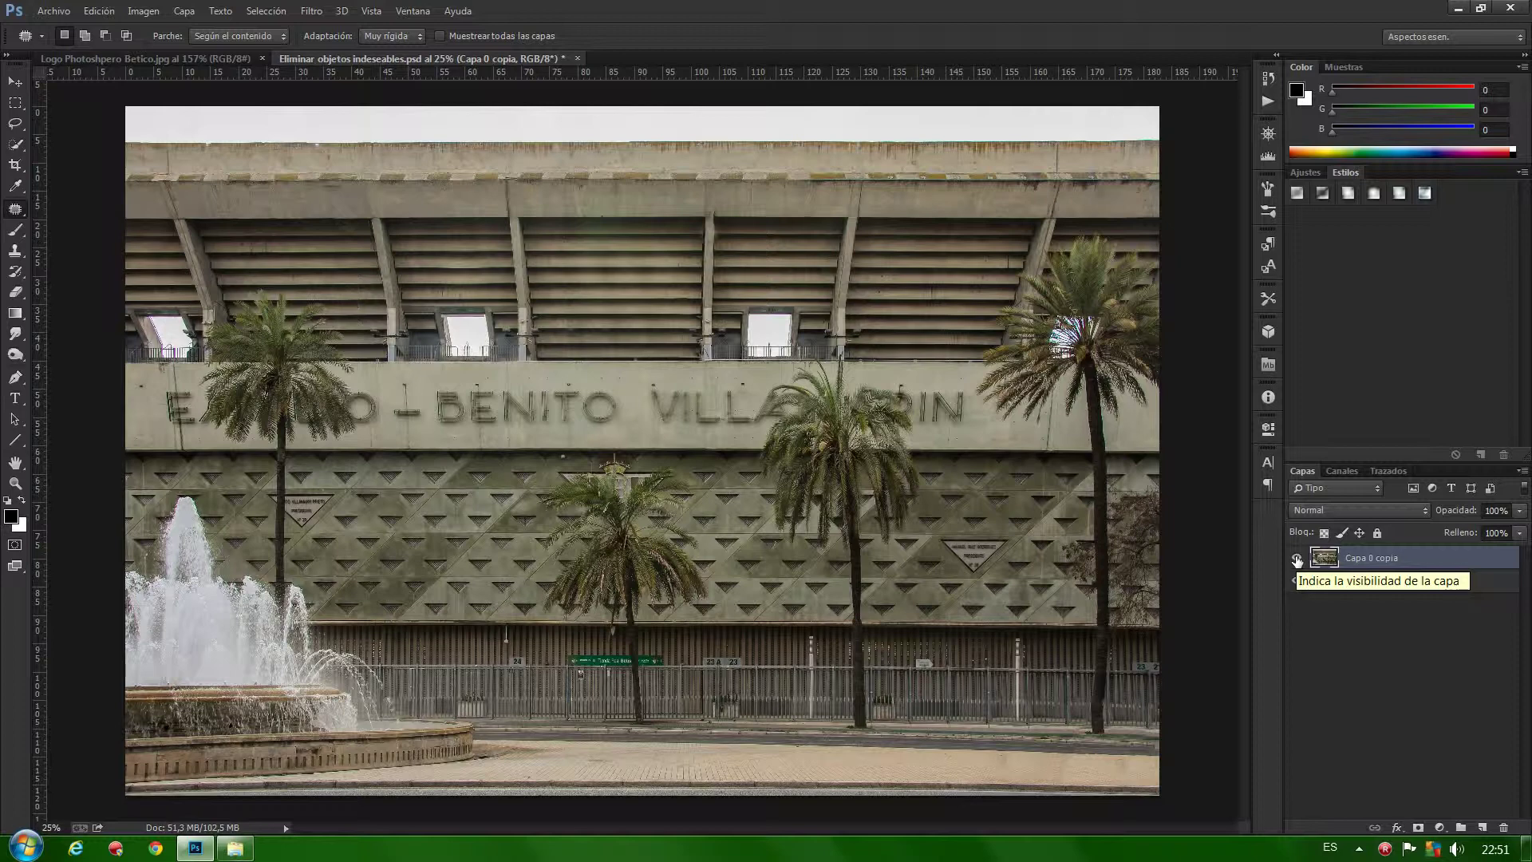
pyautogui.click(1297, 558)
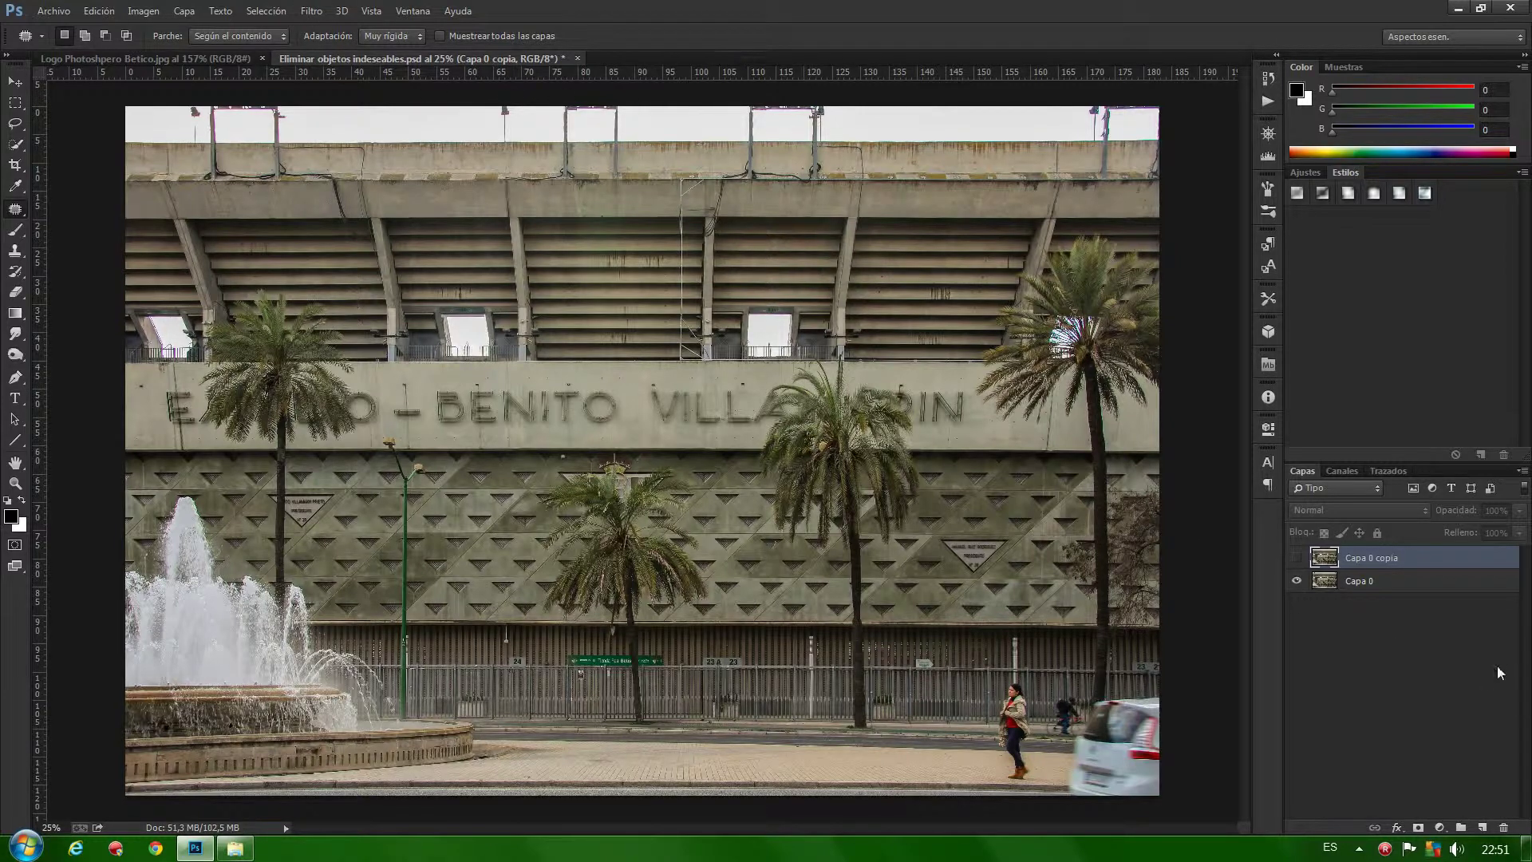
# Duplicate Capa 0 into a new working layer, 'Capa 0 copia 2'
pyautogui.click(1323, 583)
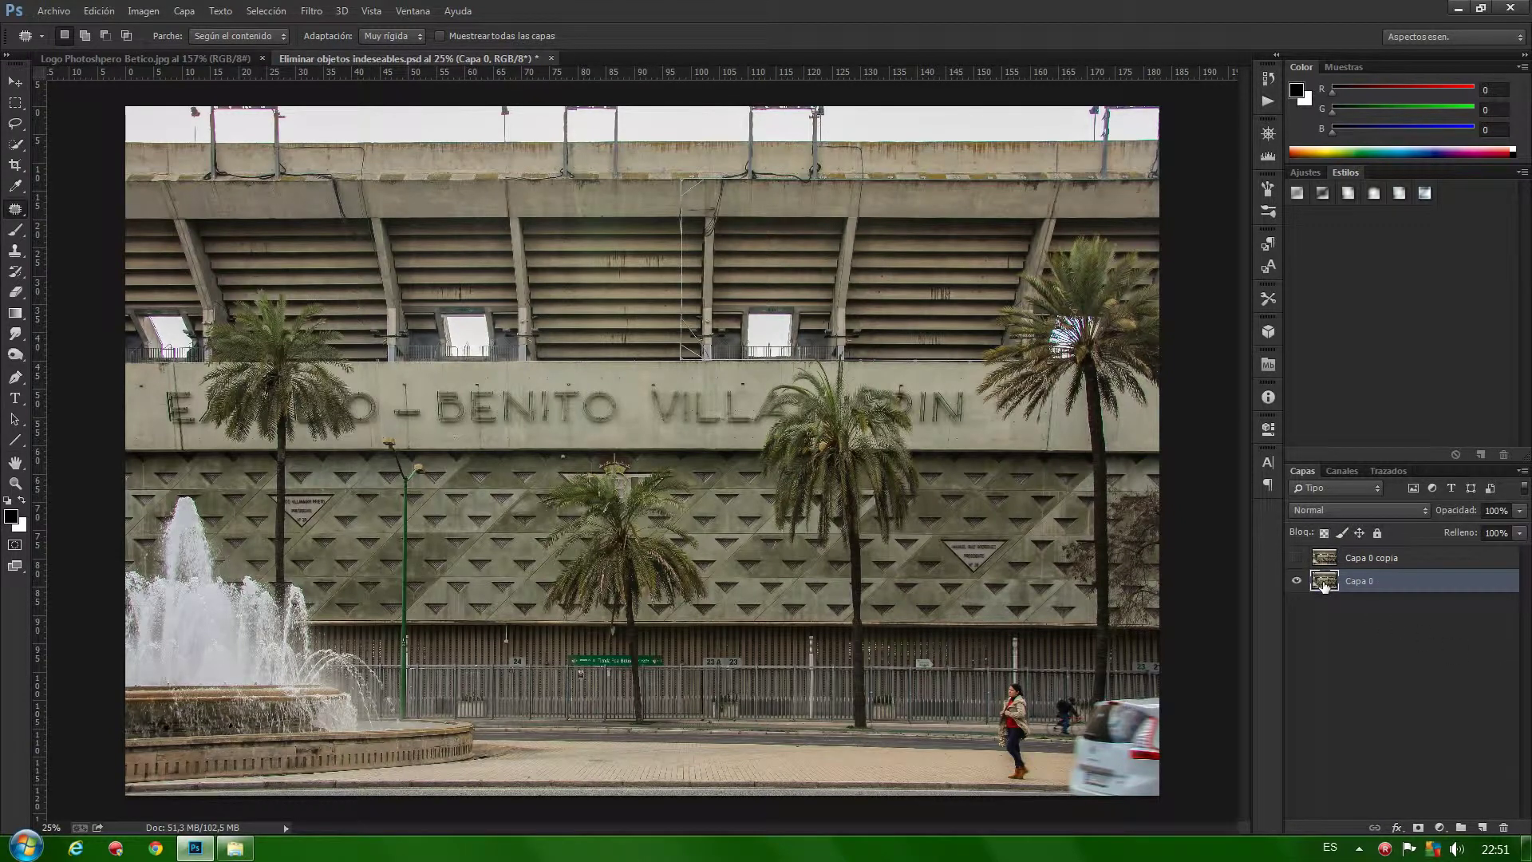
pyautogui.hotkey('ctrl', 'j')
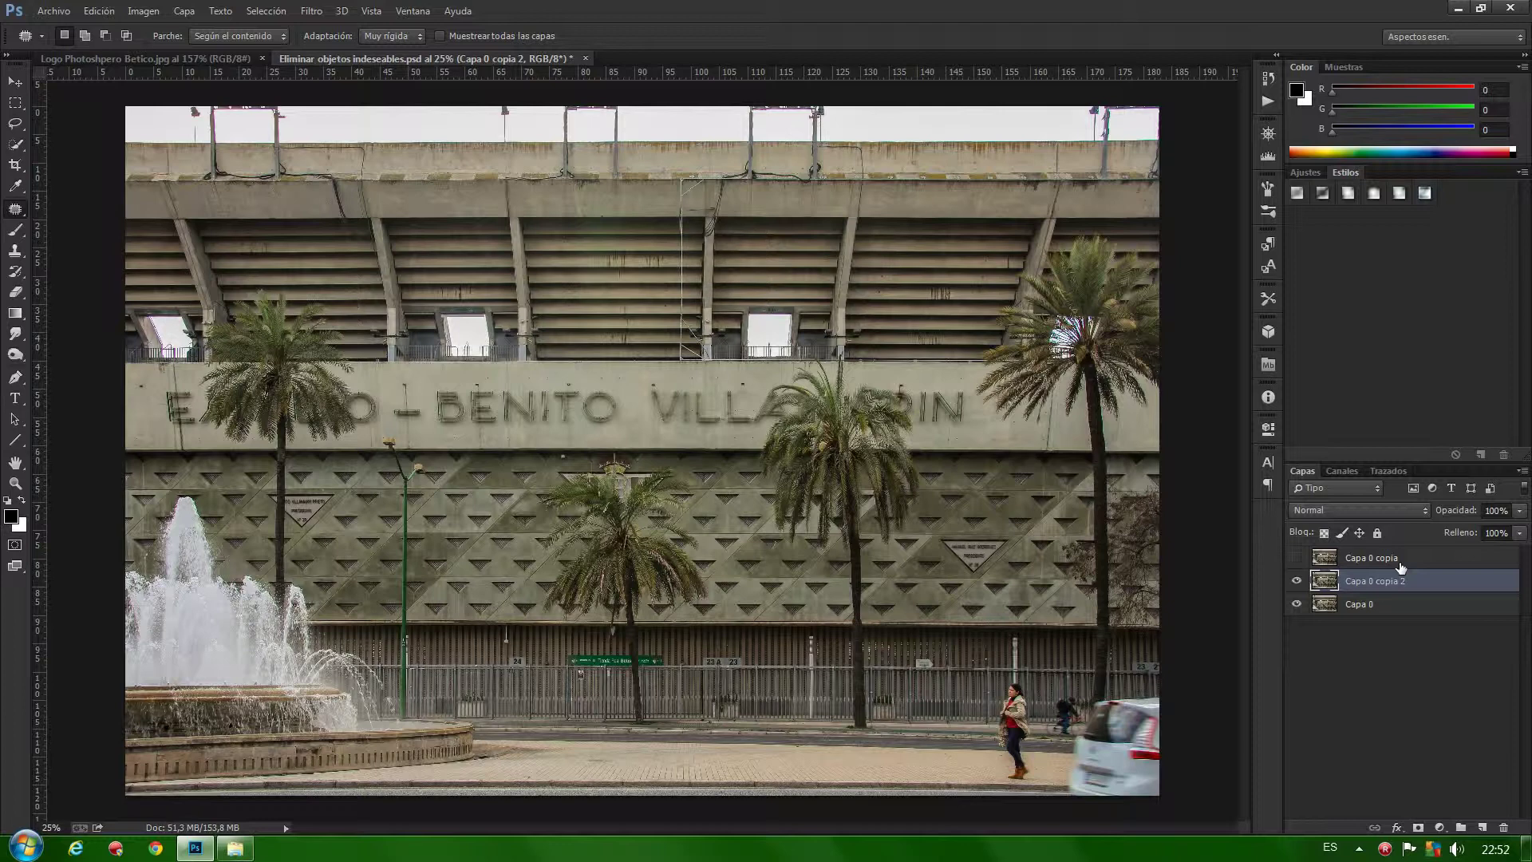
pyautogui.rightClick(19, 210)
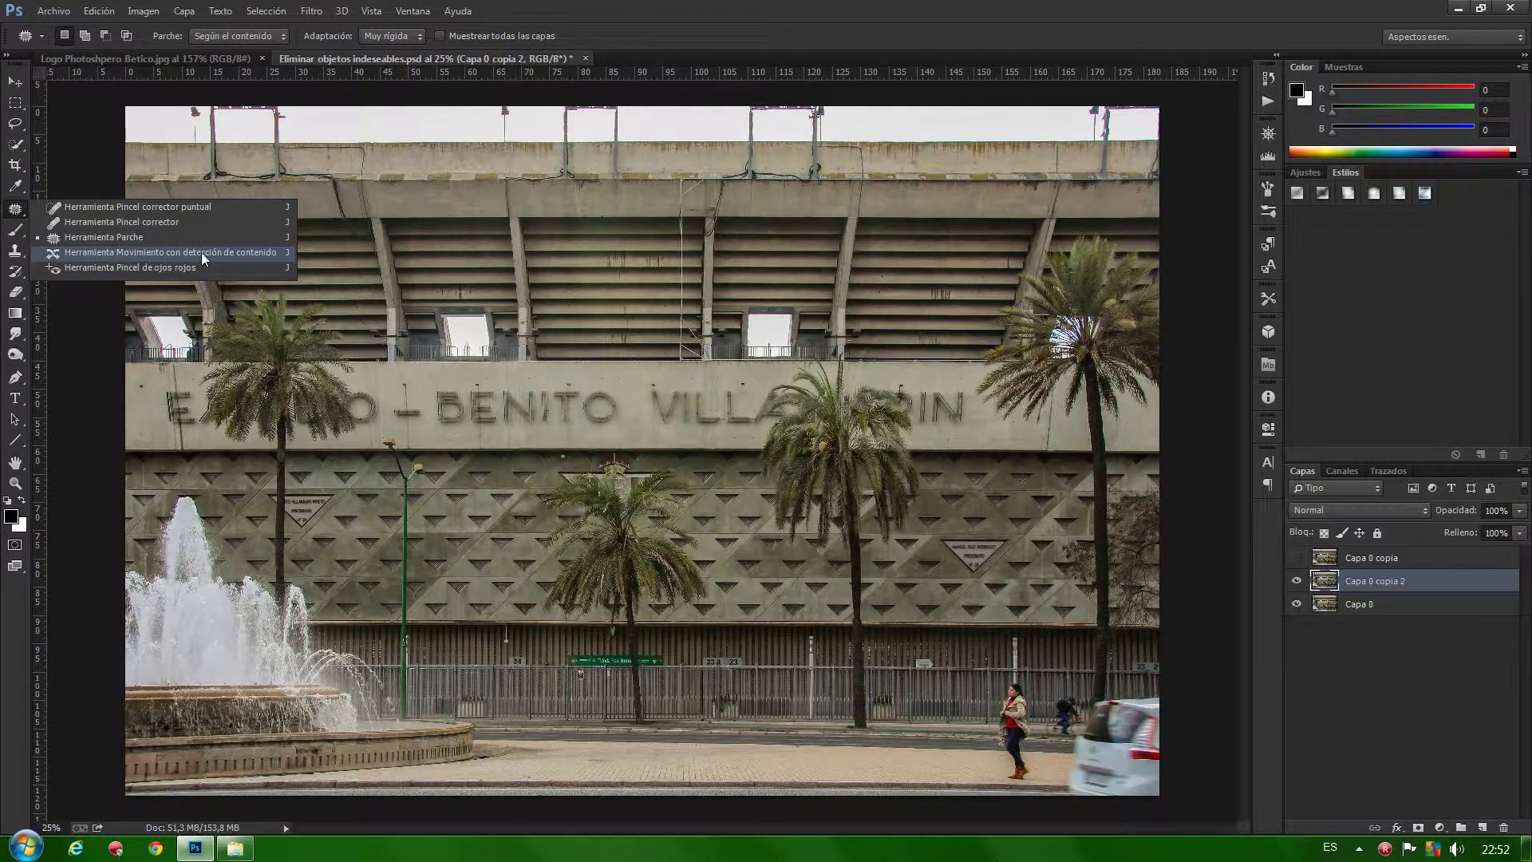
# Activate the Clone Stamp tool, leaving the Edición menu unused
pyautogui.click(17, 252)
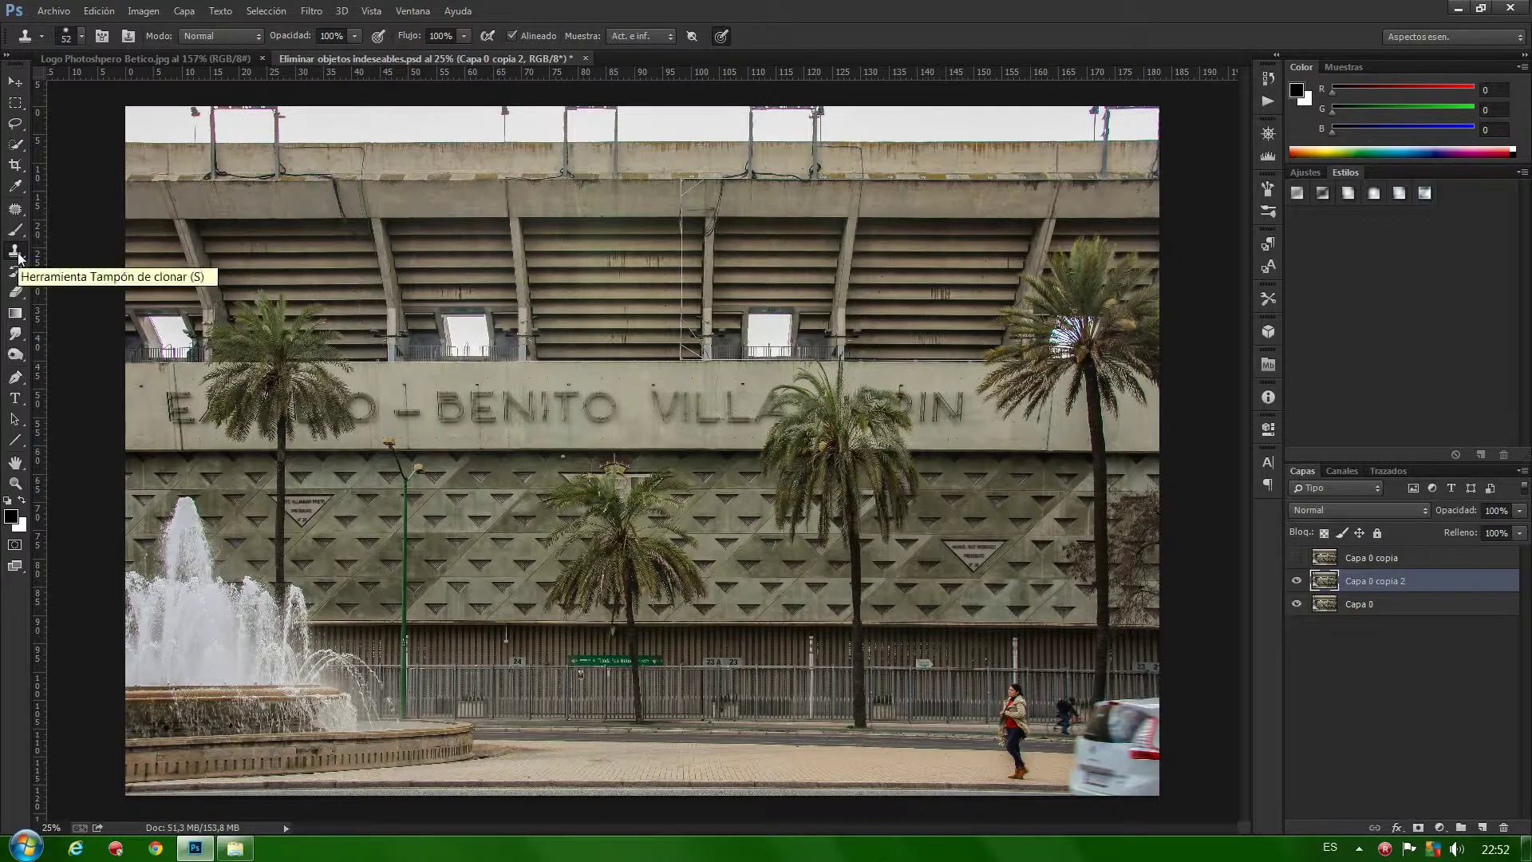
pyautogui.click(105, 12)
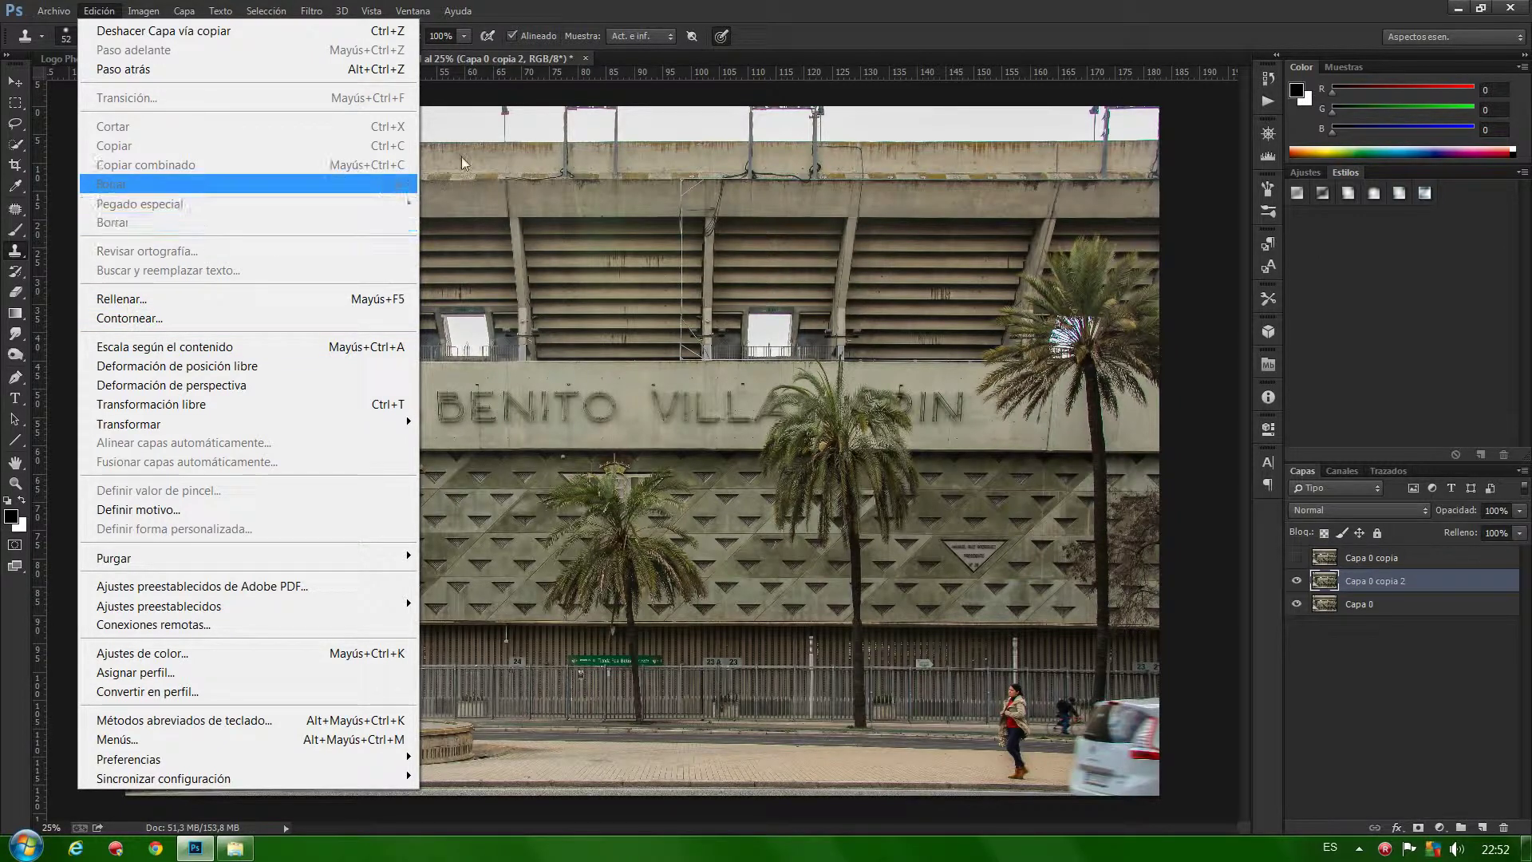
pyautogui.click(466, 116)
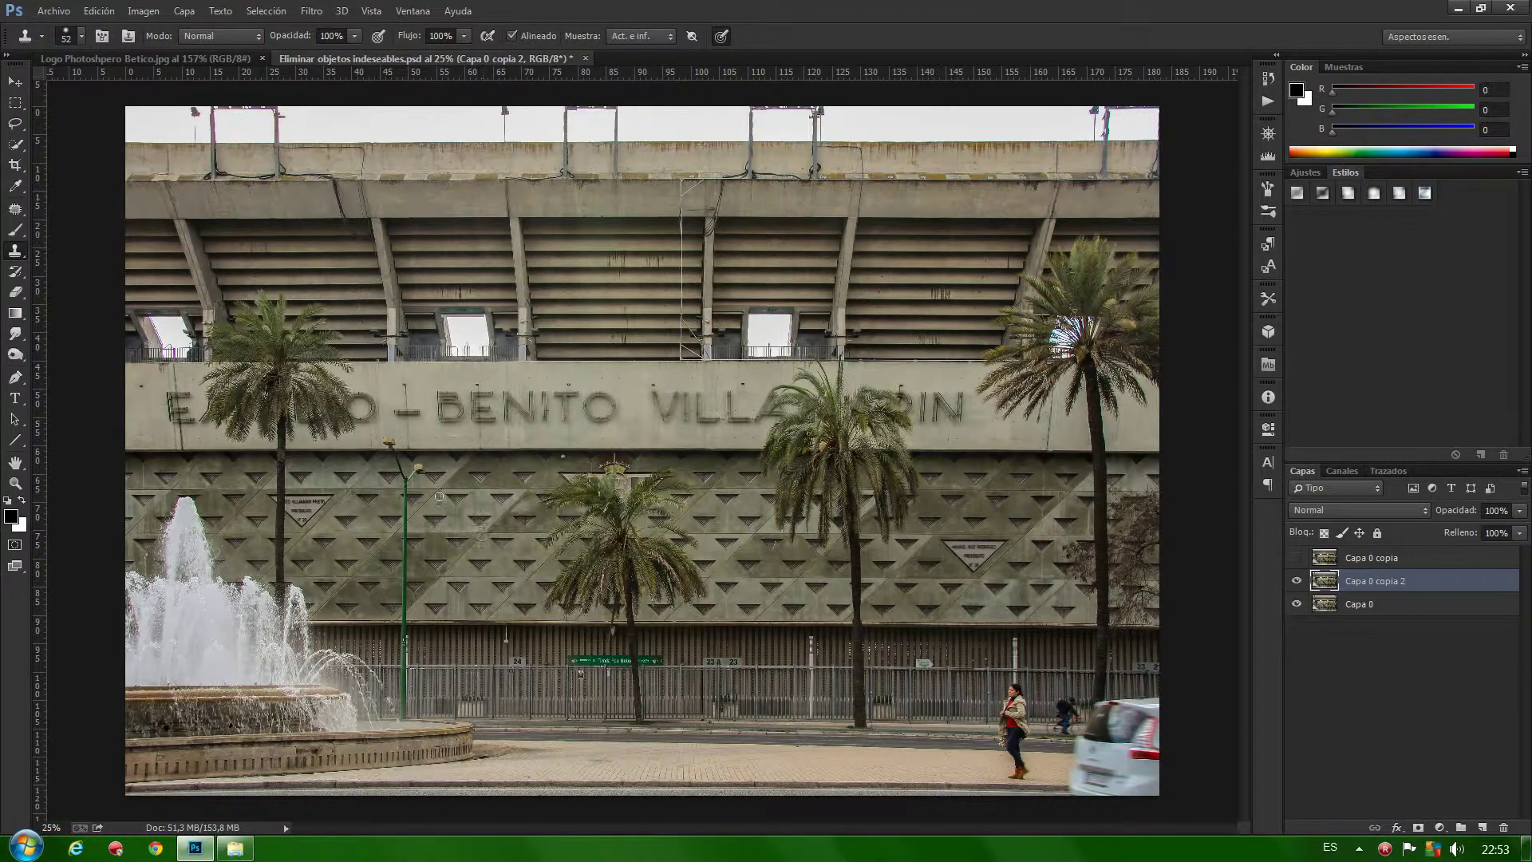
# Zoom in and lasso-select the green lamp post
pyautogui.scroll(1, 407, 472)
pyautogui.scroll(3, 404, 470)
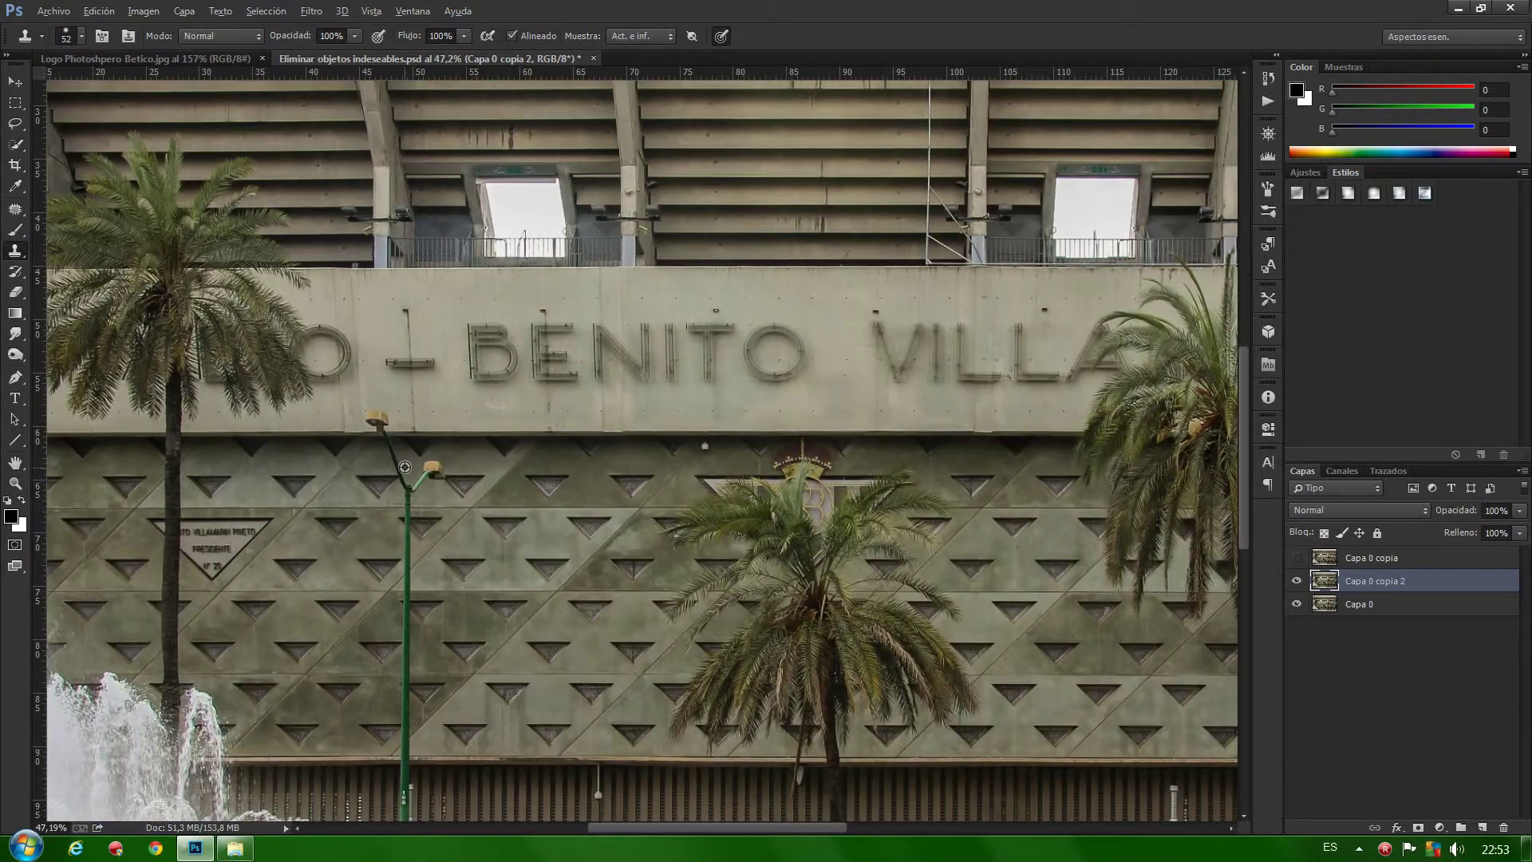
pyautogui.scroll(1, 404, 470)
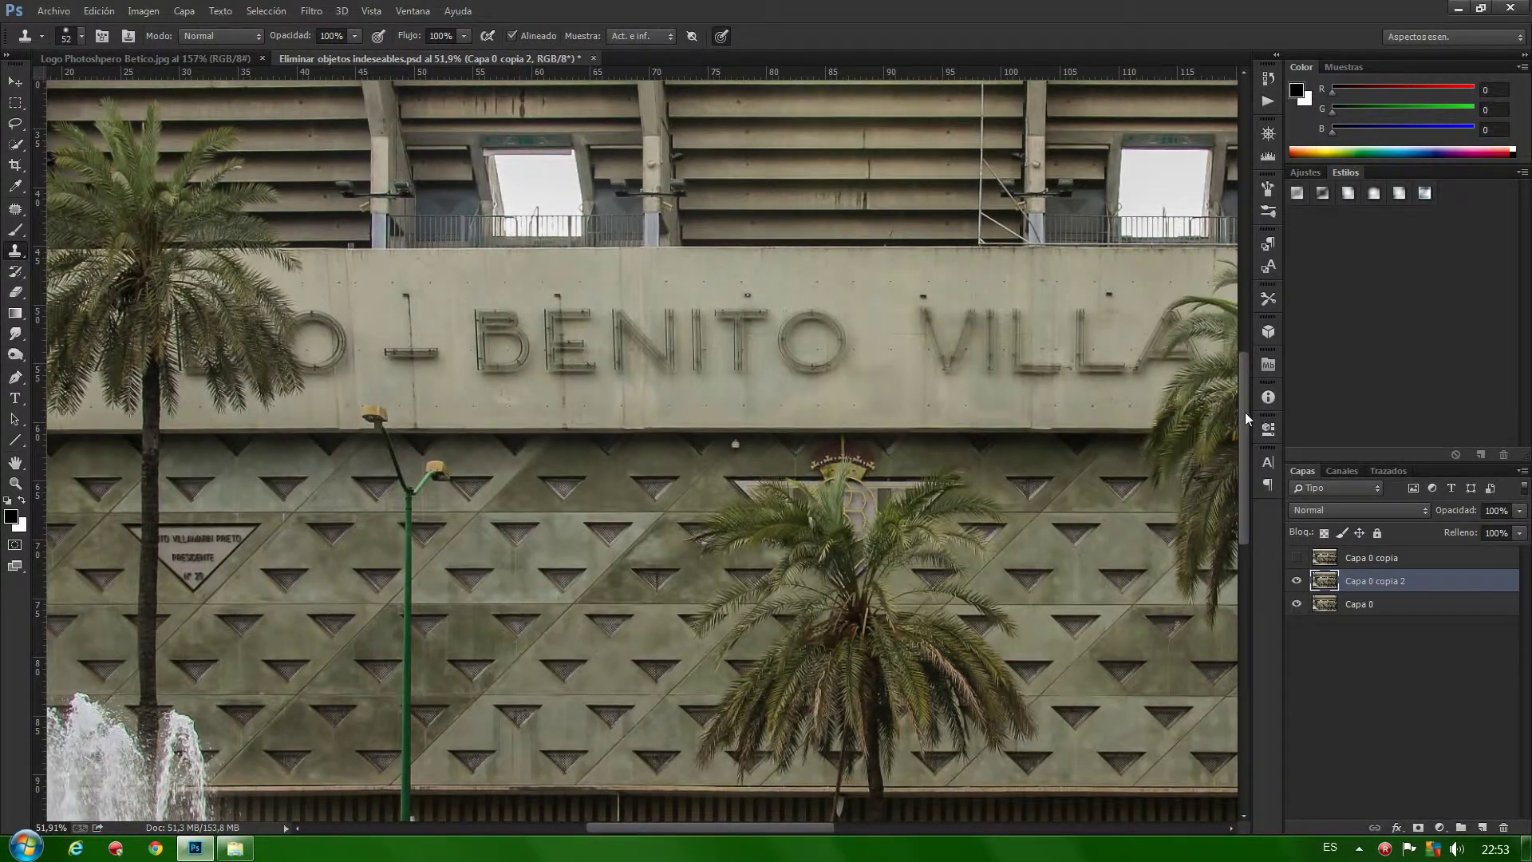
pyautogui.moveTo(1243, 411); pyautogui.dragTo(1239, 474)
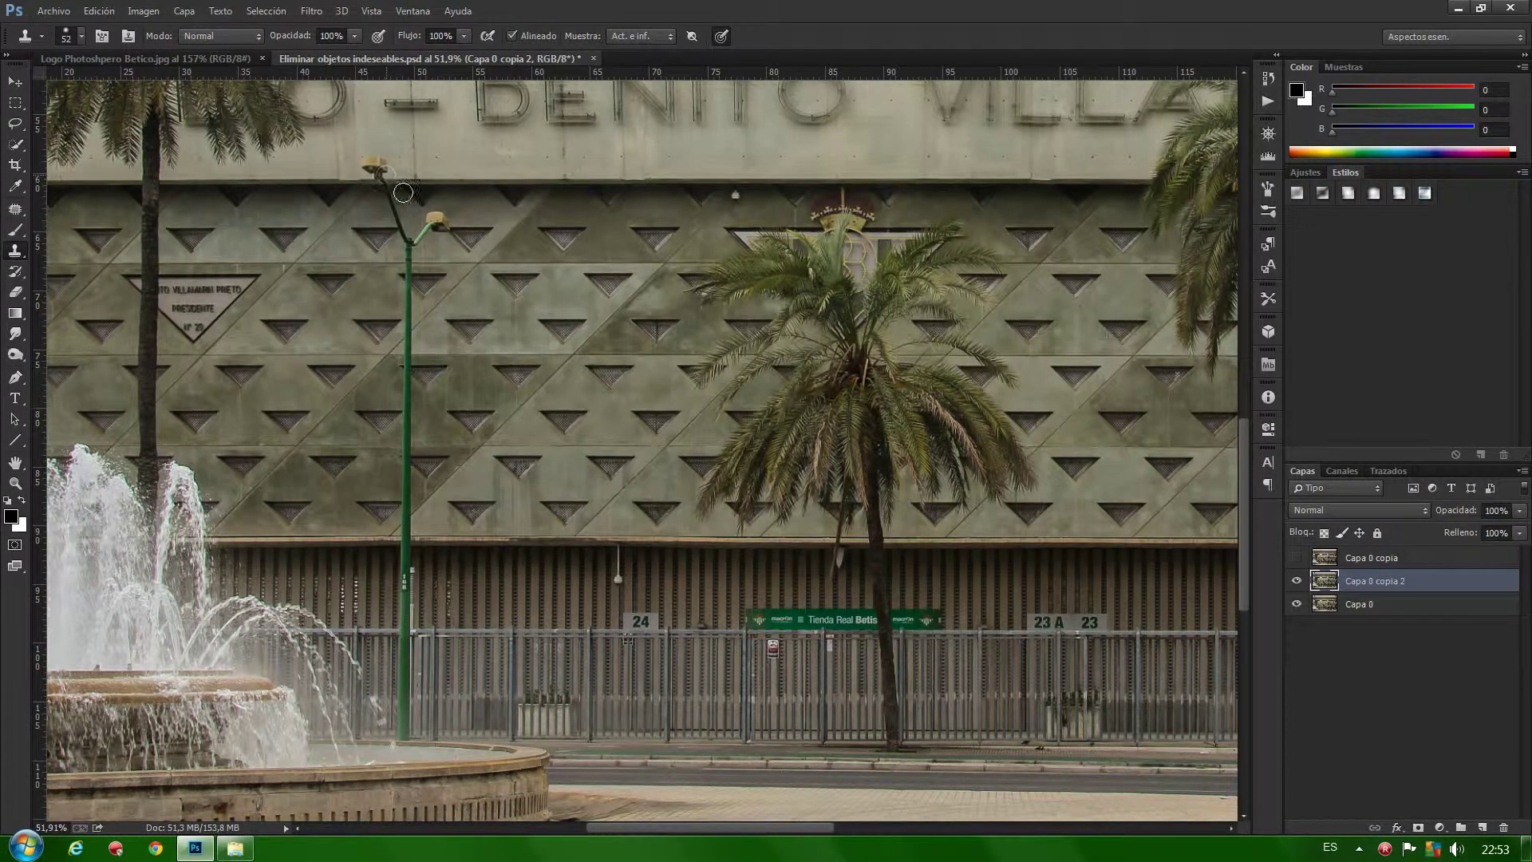
pyautogui.click(16, 125)
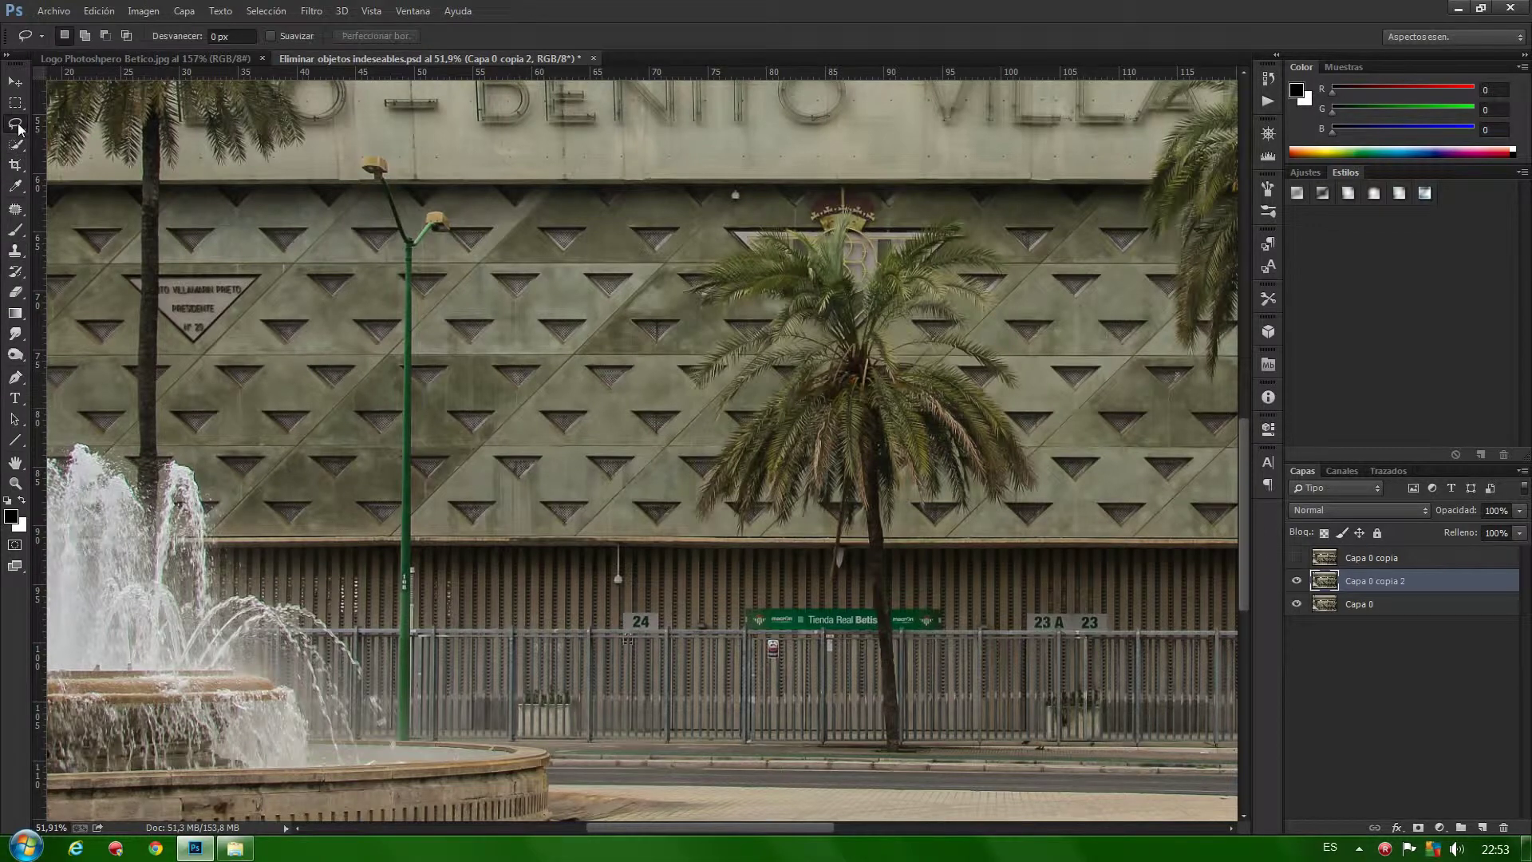
pyautogui.moveTo(361, 155)
pyautogui.mouseDown()
pyautogui.moveTo(432, 207)
pyautogui.moveTo(418, 654)
pyautogui.moveTo(398, 742)
pyautogui.moveTo(382, 213)
pyautogui.moveTo(361, 150)
pyautogui.mouseUp()
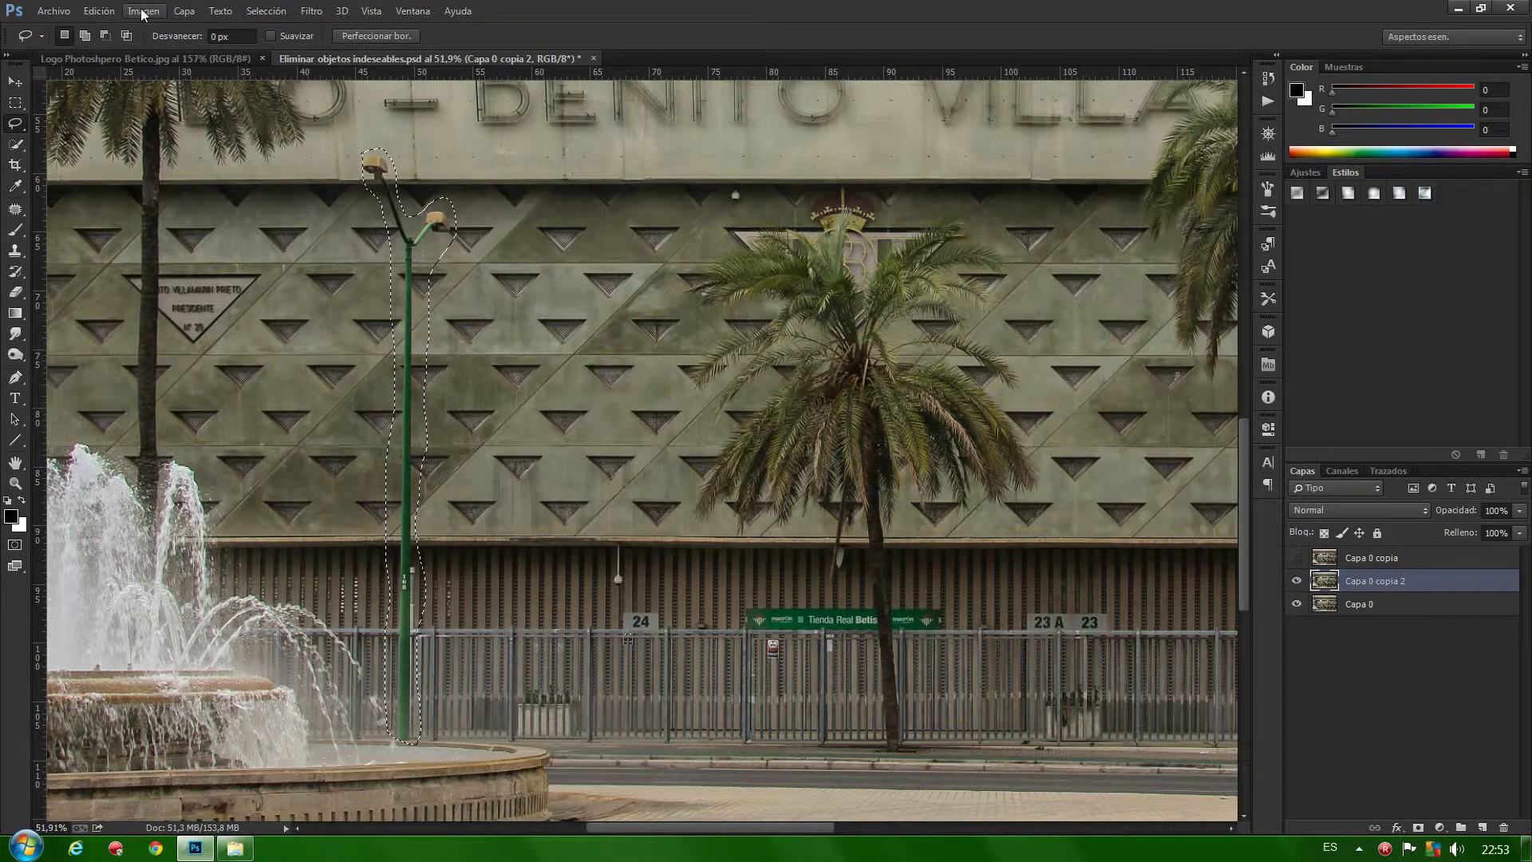
# Fill the lamp post selection using Edición > Rellenar with 'Según el contenido'
pyautogui.click(99, 11)
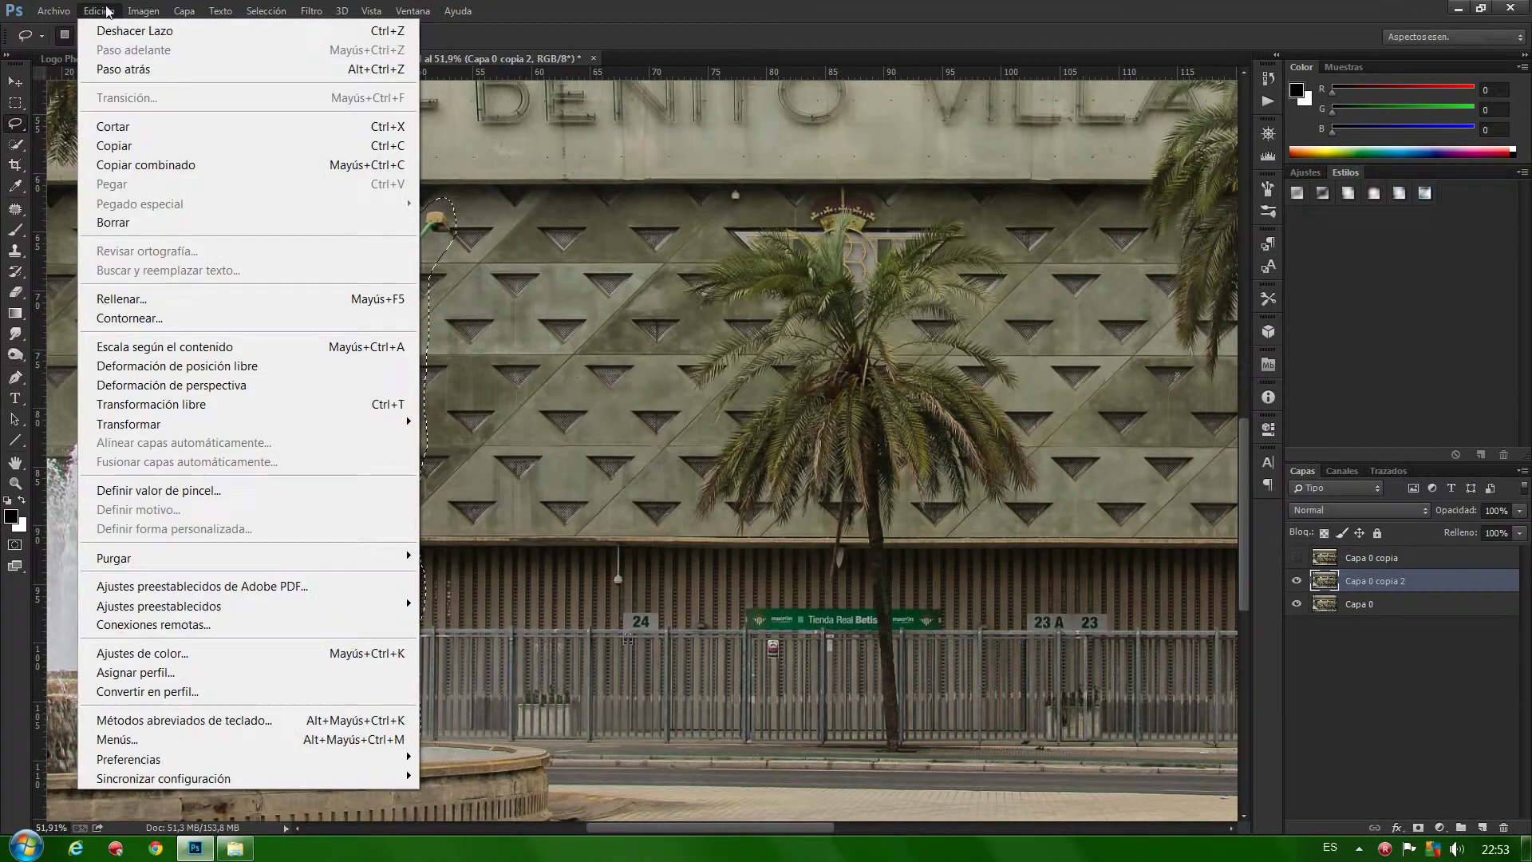
pyautogui.click(121, 299)
pyautogui.click(628, 178)
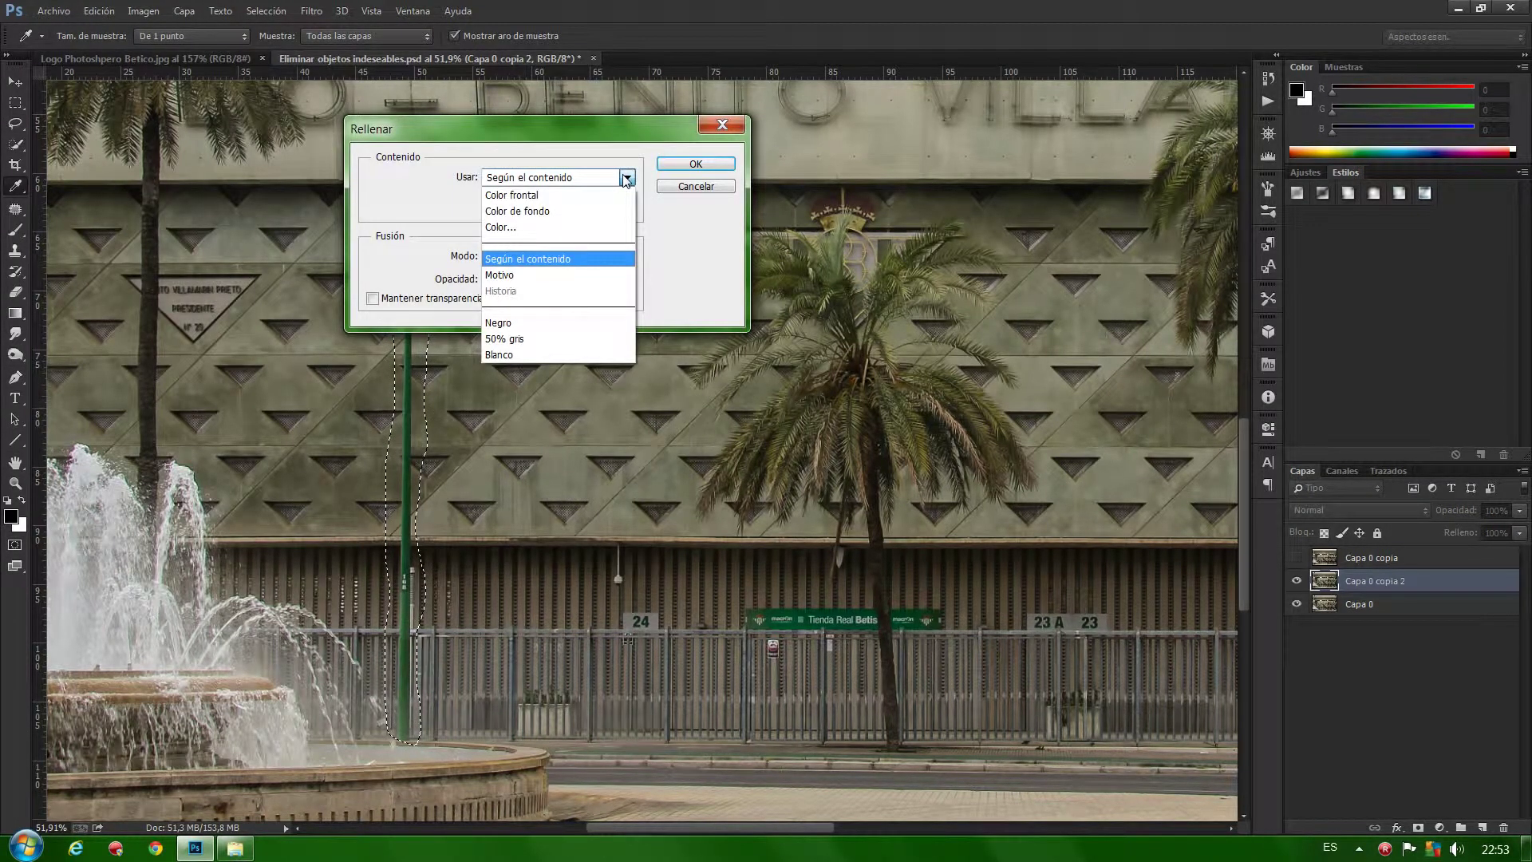
pyautogui.click(580, 258)
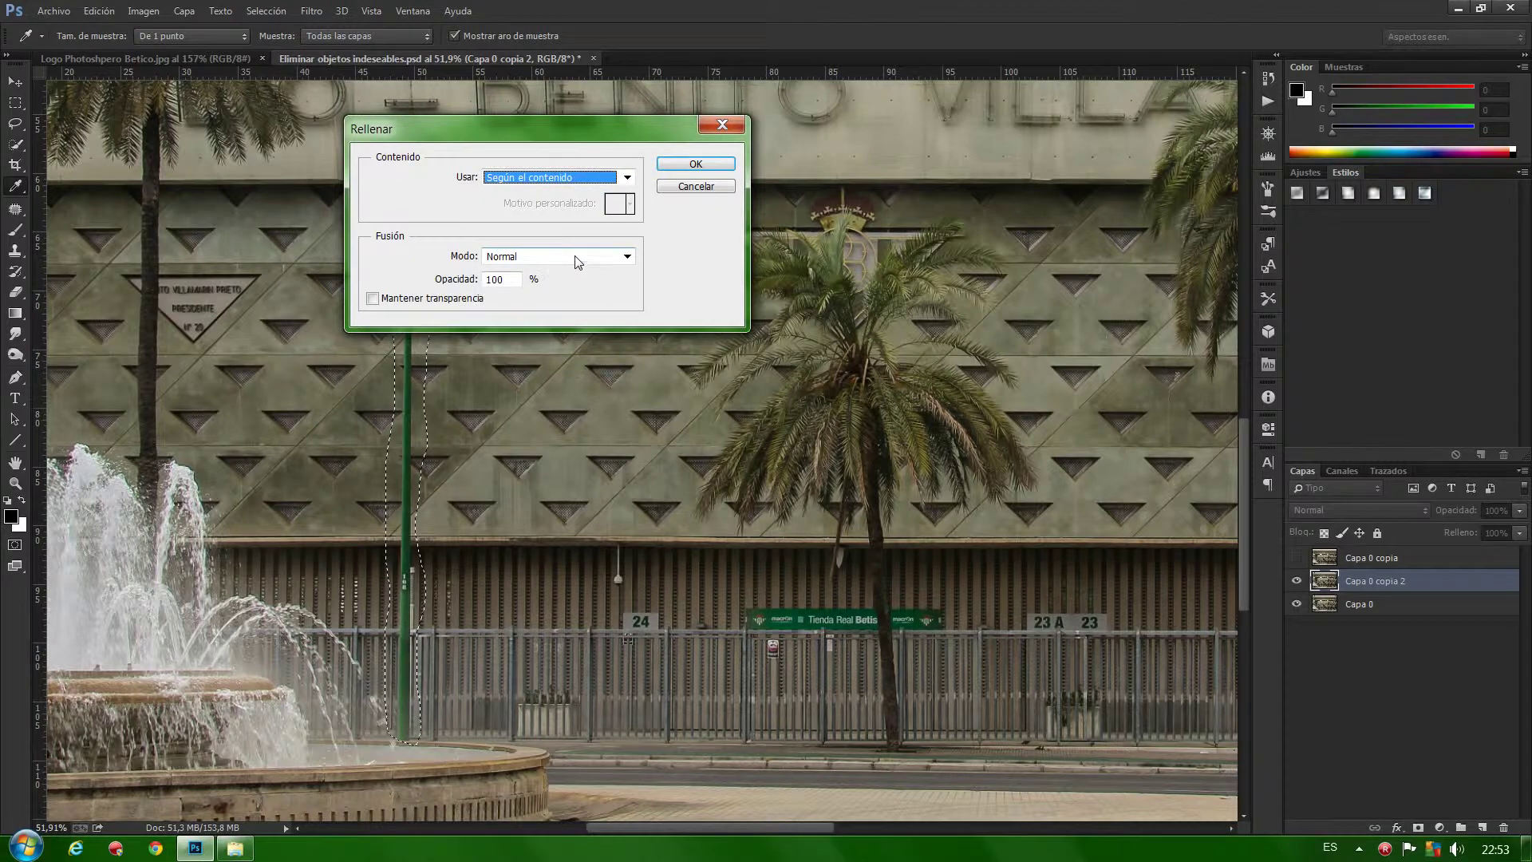
pyautogui.click(694, 166)
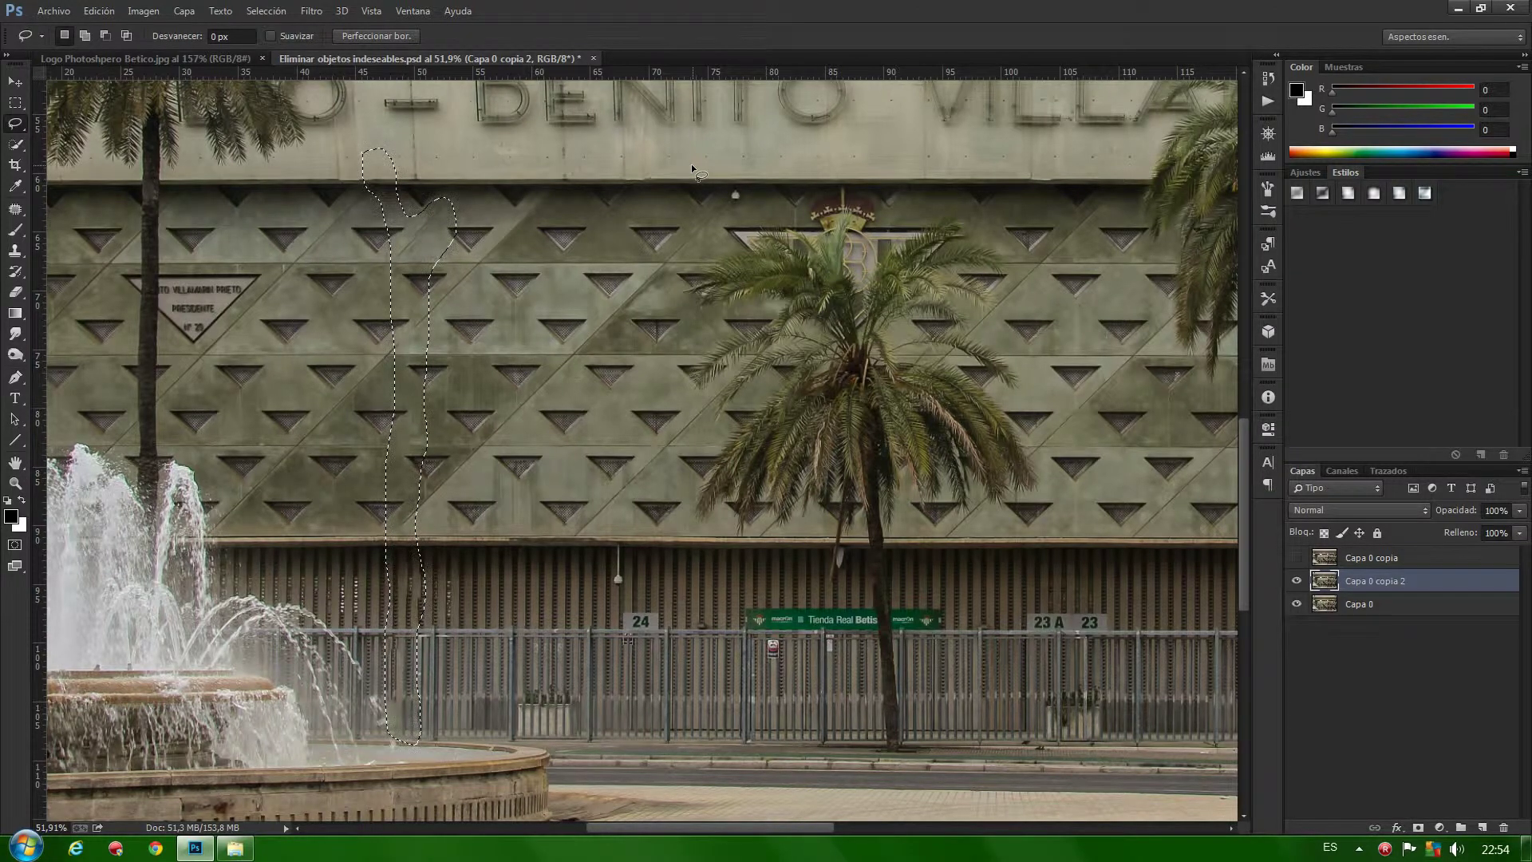
# Deselect, then clone clean wall texture over the dark marks left by the lamp post
pyautogui.hotkey('ctrl', 'd')
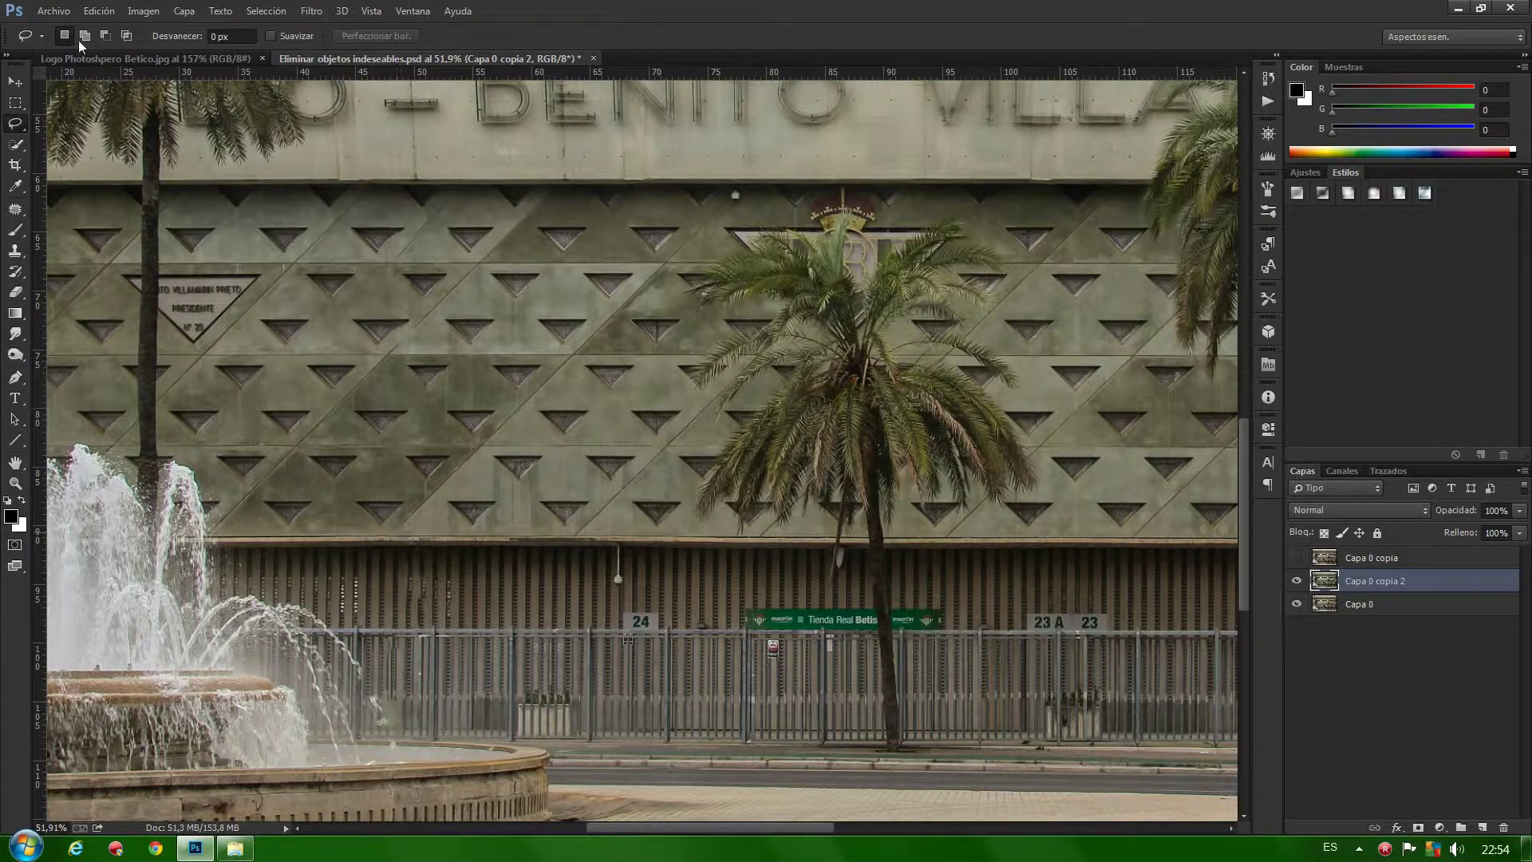
pyautogui.click(16, 252)
pyautogui.click(93, 250)
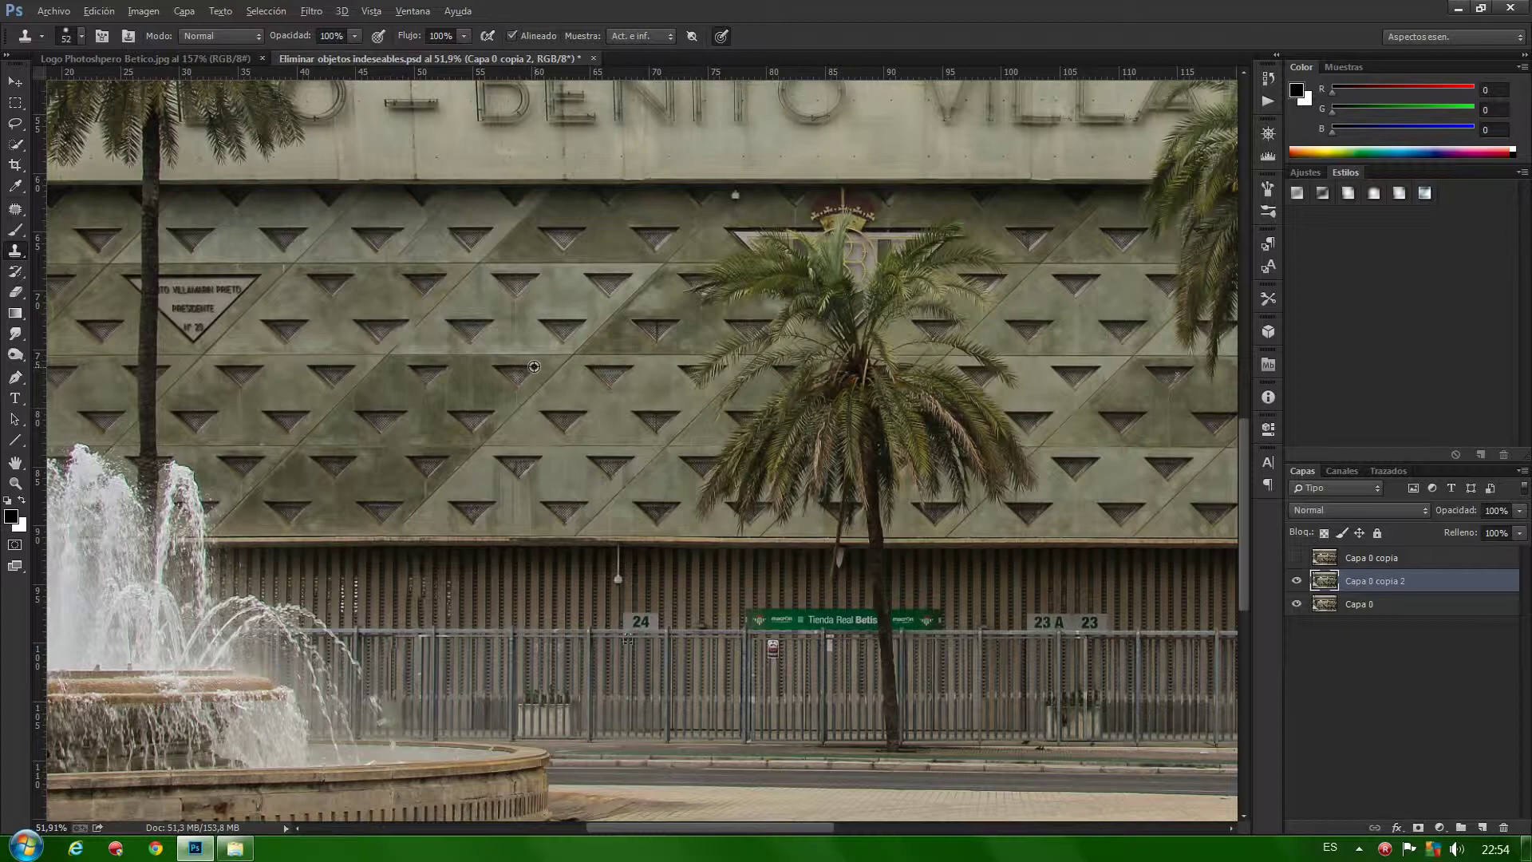
pyautogui.keyDown('alt'); pyautogui.click(534, 367); pyautogui.keyUp('alt')
pyautogui.moveTo(480, 392); pyautogui.dragTo(443, 370)
pyautogui.moveTo(443, 366)
pyautogui.mouseDown()
pyautogui.moveTo(412, 384)
pyautogui.moveTo(486, 406)
pyautogui.mouseUp()
pyautogui.keyDown('alt'); pyautogui.click(417, 509); pyautogui.keyUp('alt')
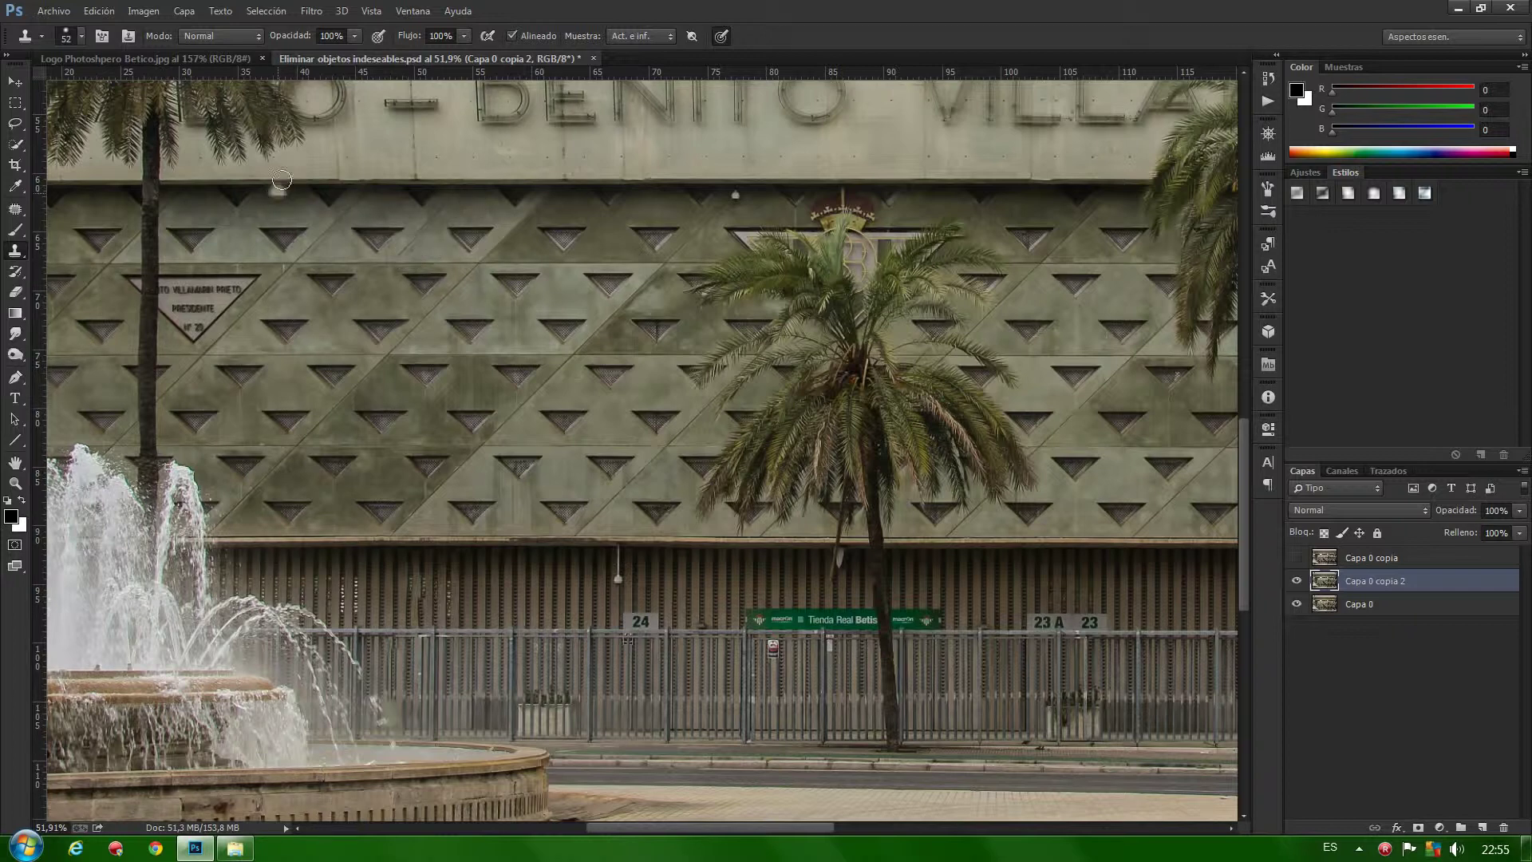
# Heal the diagonal streak on the facade wall with the Spot Healing Brush
pyautogui.click(15, 209)
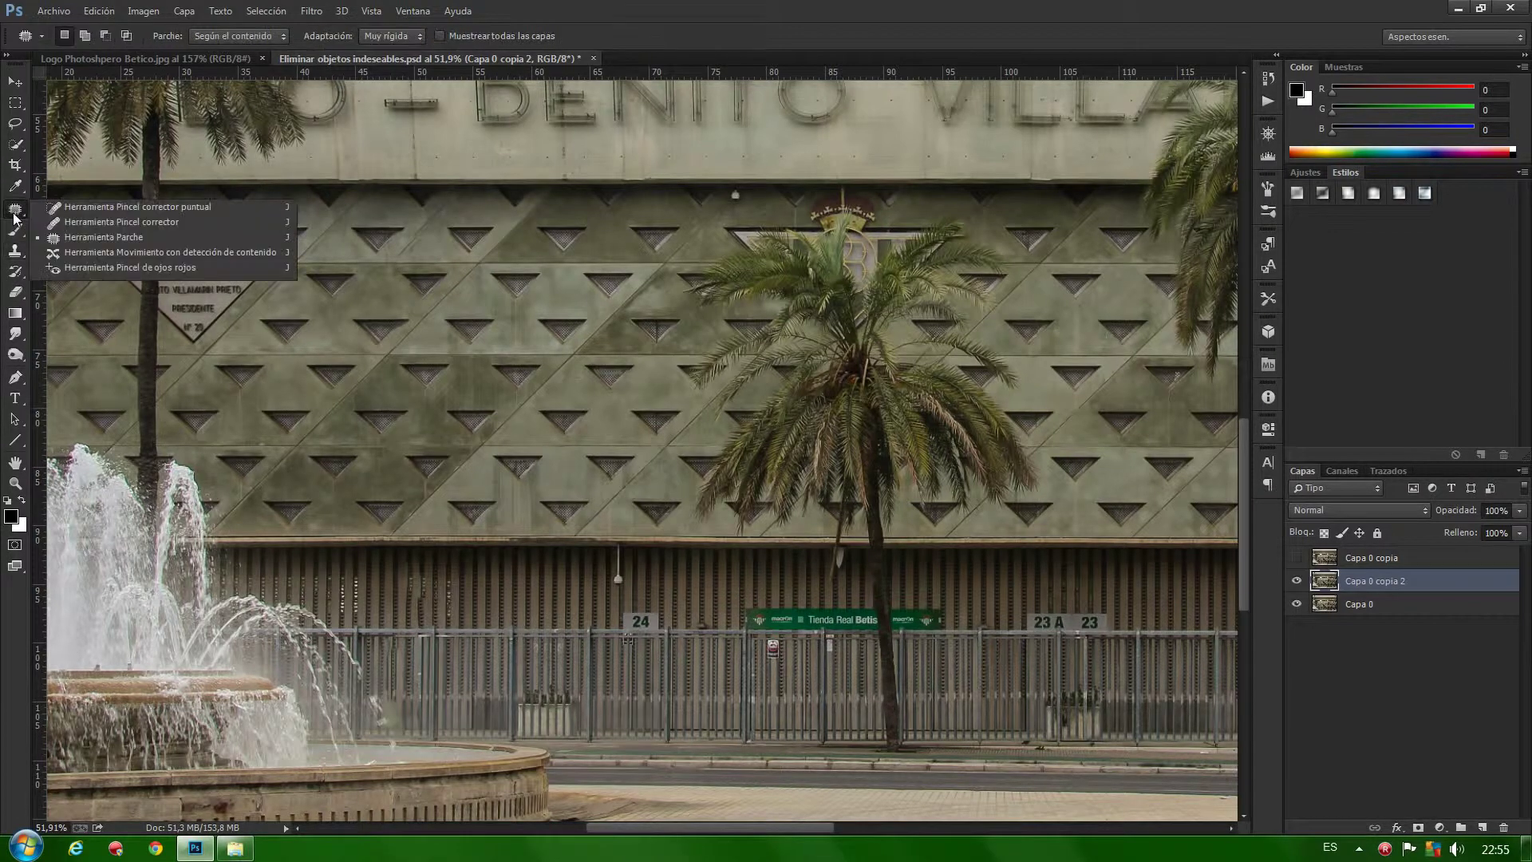
pyautogui.click(126, 208)
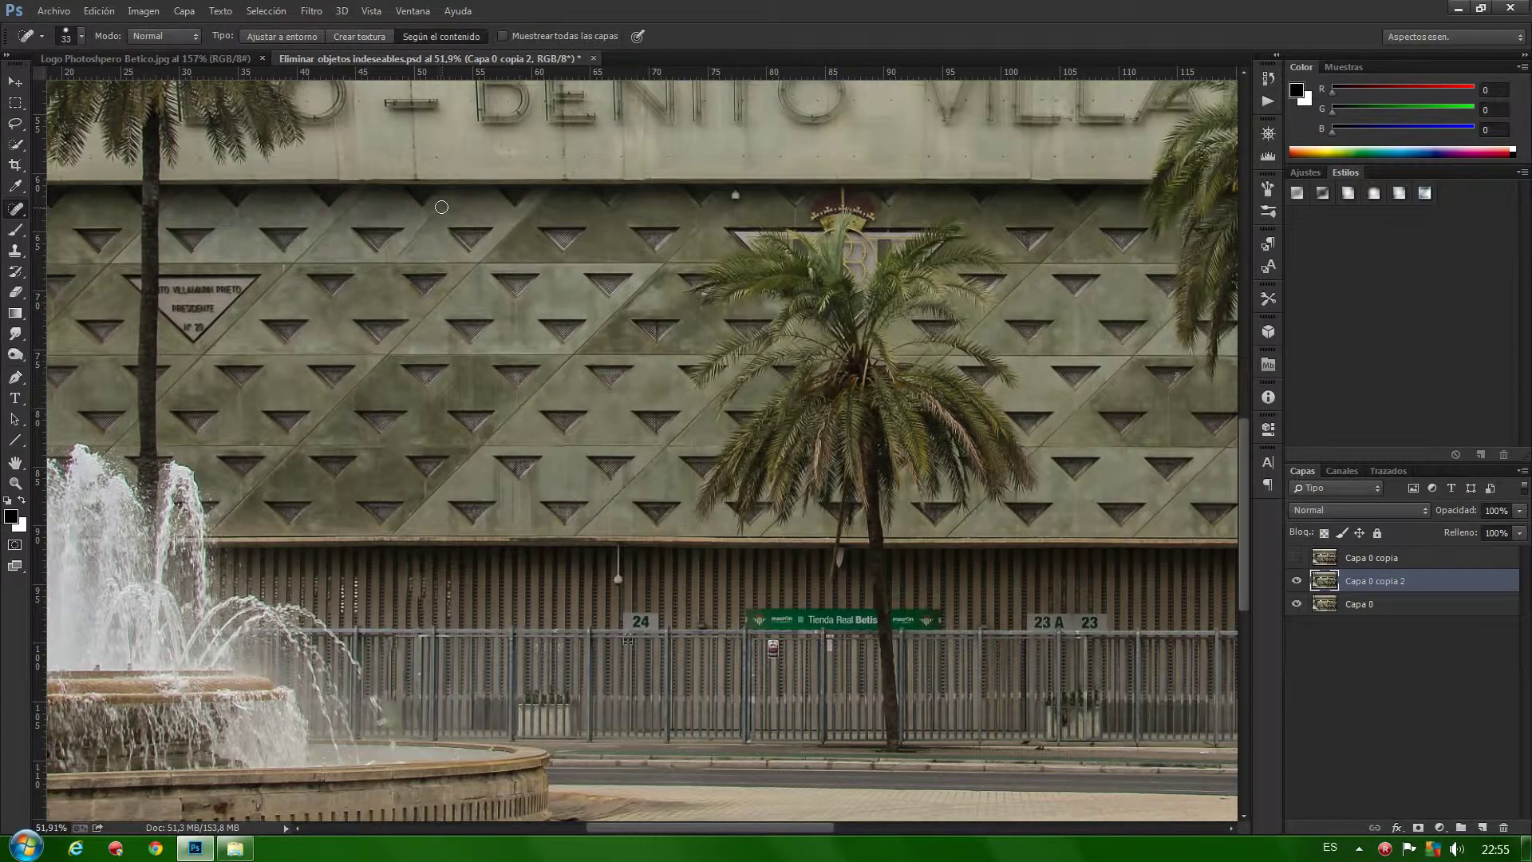
pyautogui.moveTo(442, 208); pyautogui.dragTo(399, 264)
pyautogui.moveTo(440, 206); pyautogui.dragTo(402, 255)
pyautogui.moveTo(442, 209)
pyautogui.mouseDown()
pyautogui.moveTo(396, 256)
pyautogui.moveTo(442, 212)
pyautogui.mouseUp()
# Heal the remaining small wall marks, then pan to the right side of the photo
pyautogui.moveTo(451, 384); pyautogui.dragTo(439, 399)
pyautogui.moveTo(363, 479); pyautogui.dragTo(373, 483)
pyautogui.moveTo(784, 825); pyautogui.dragTo(941, 841)
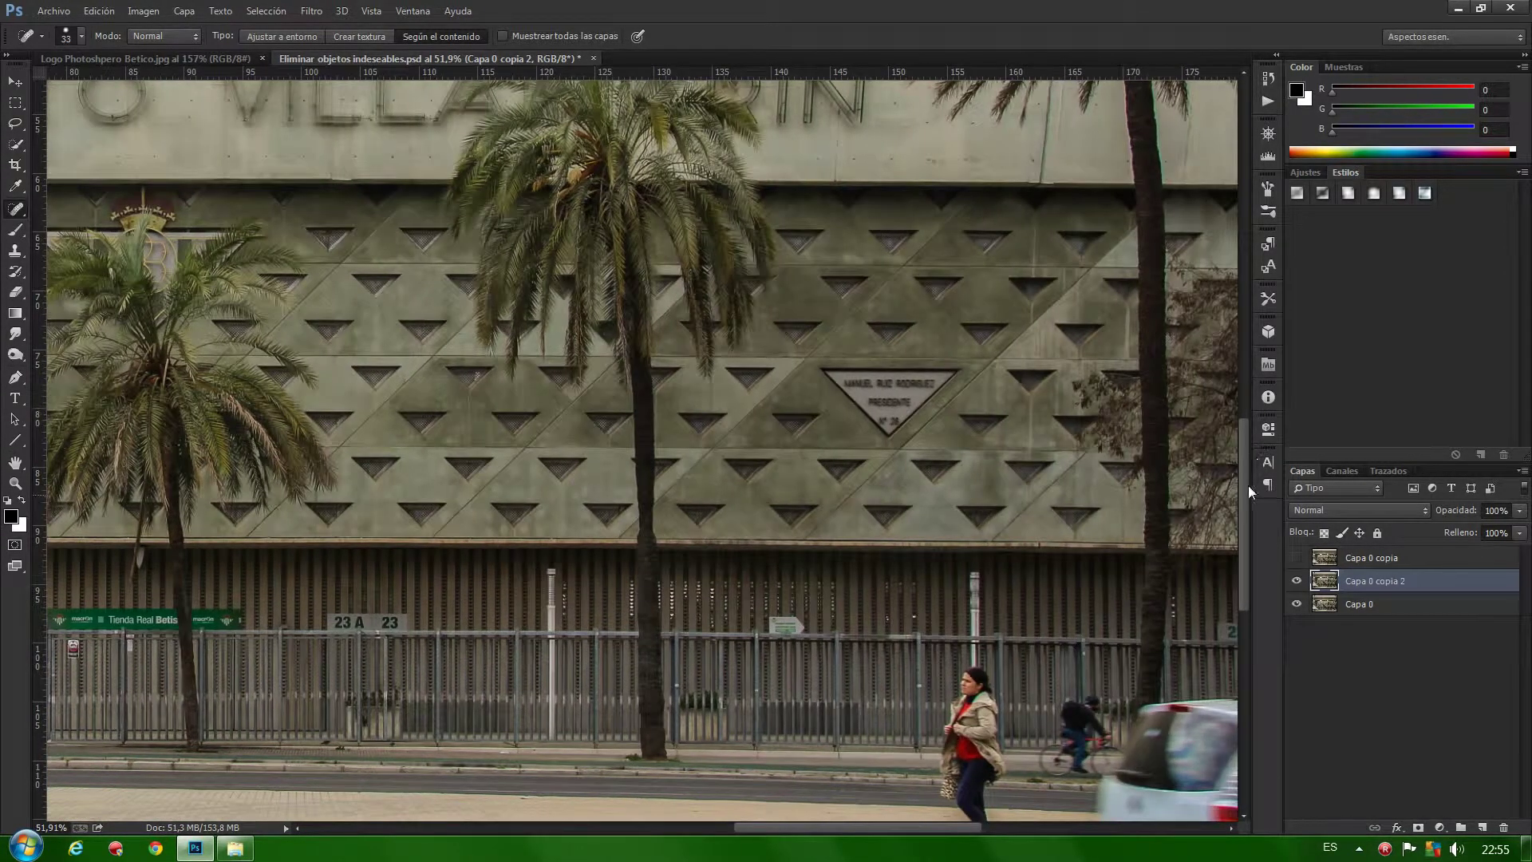
pyautogui.moveTo(1244, 492); pyautogui.dragTo(1243, 538)
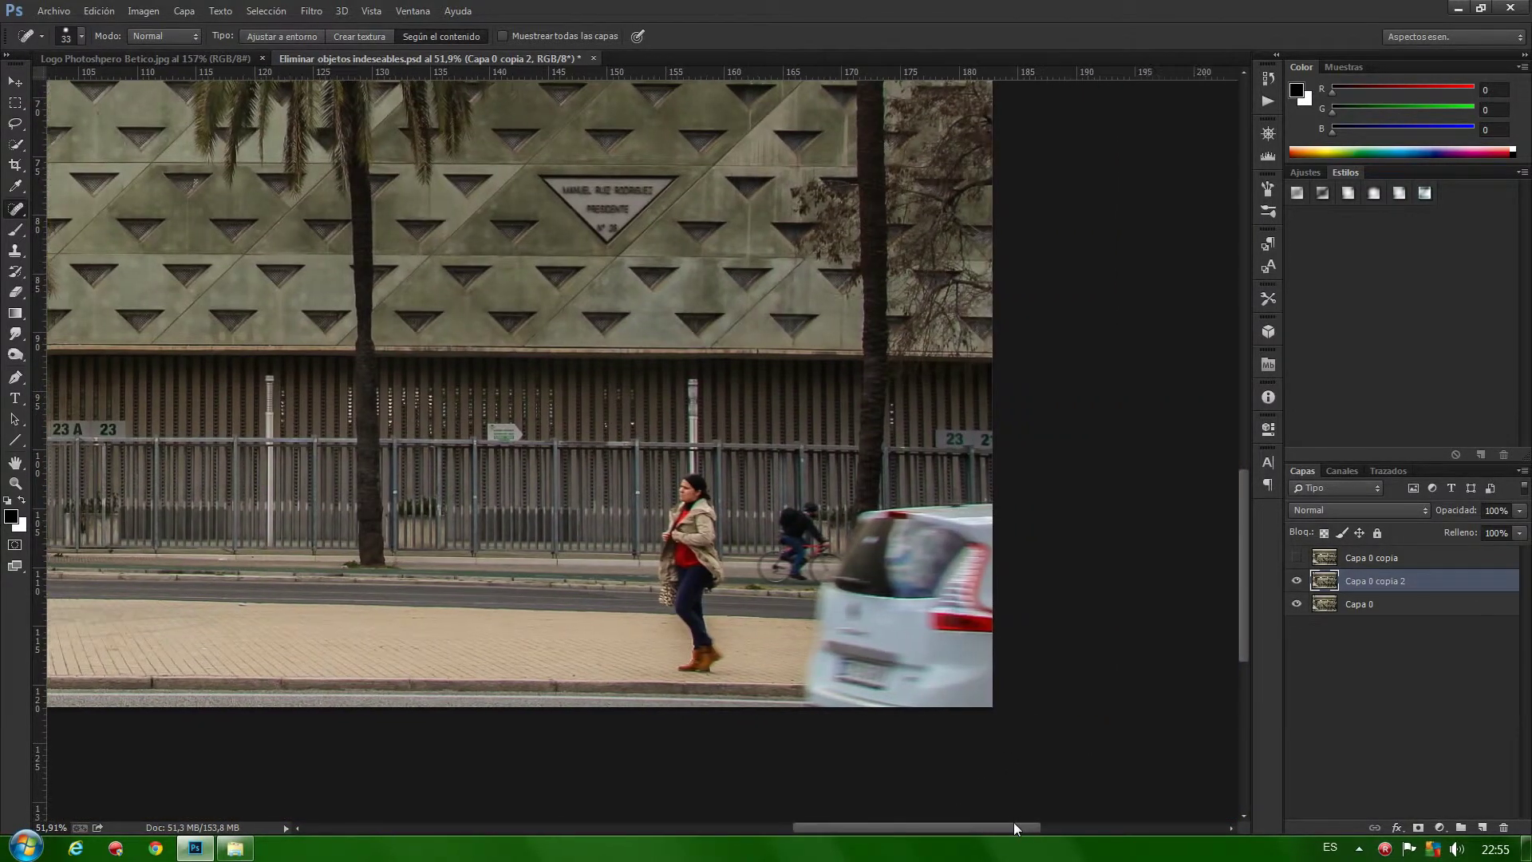
pyautogui.moveTo(954, 825); pyautogui.dragTo(993, 825)
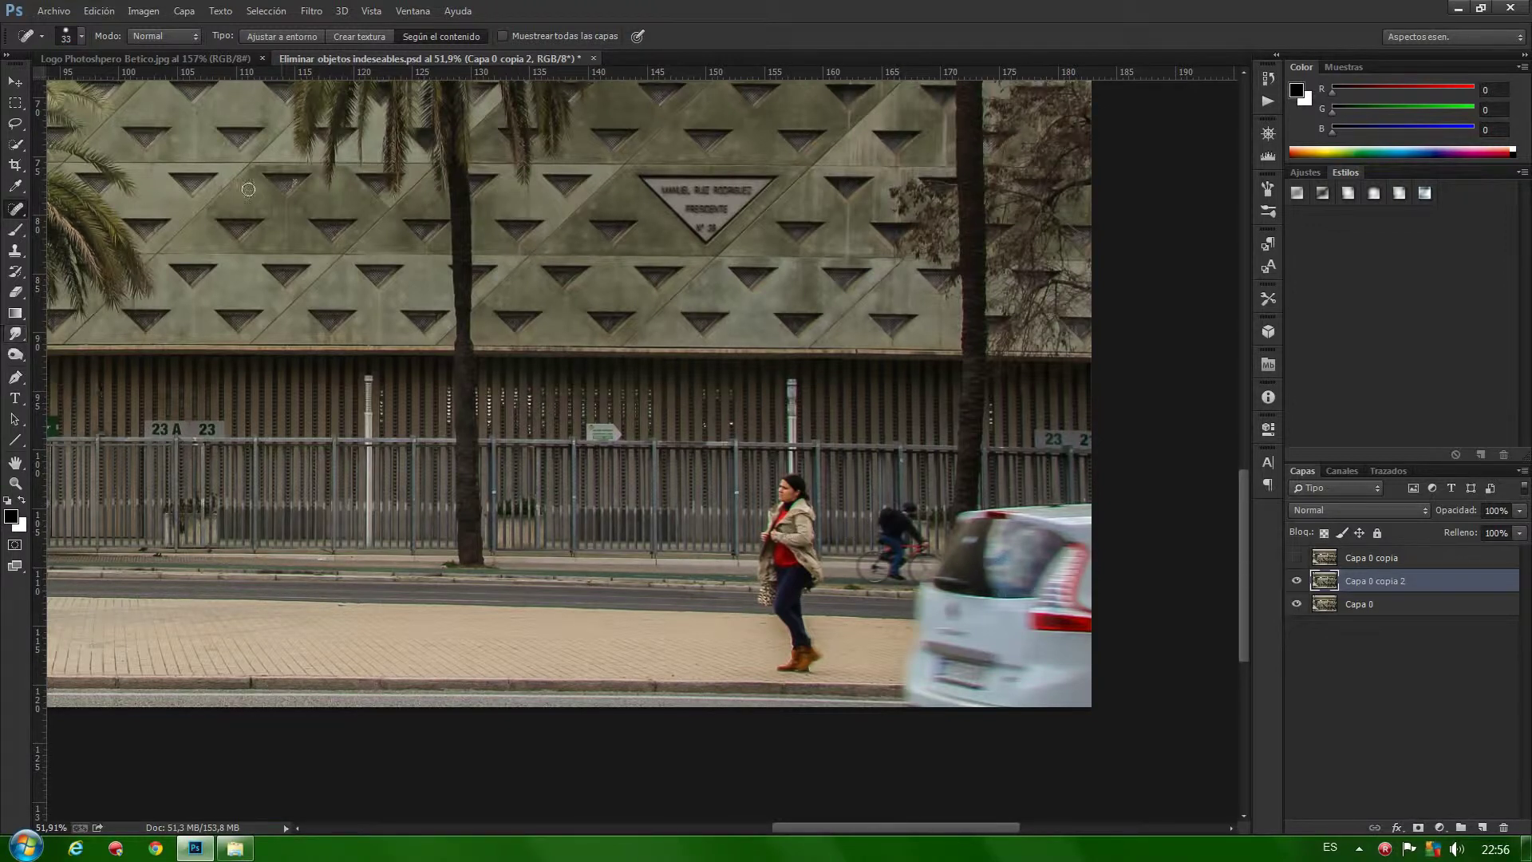
# Patch out the walking woman using fence and pavement from her left, then deselect
pyautogui.rightClick(17, 211)
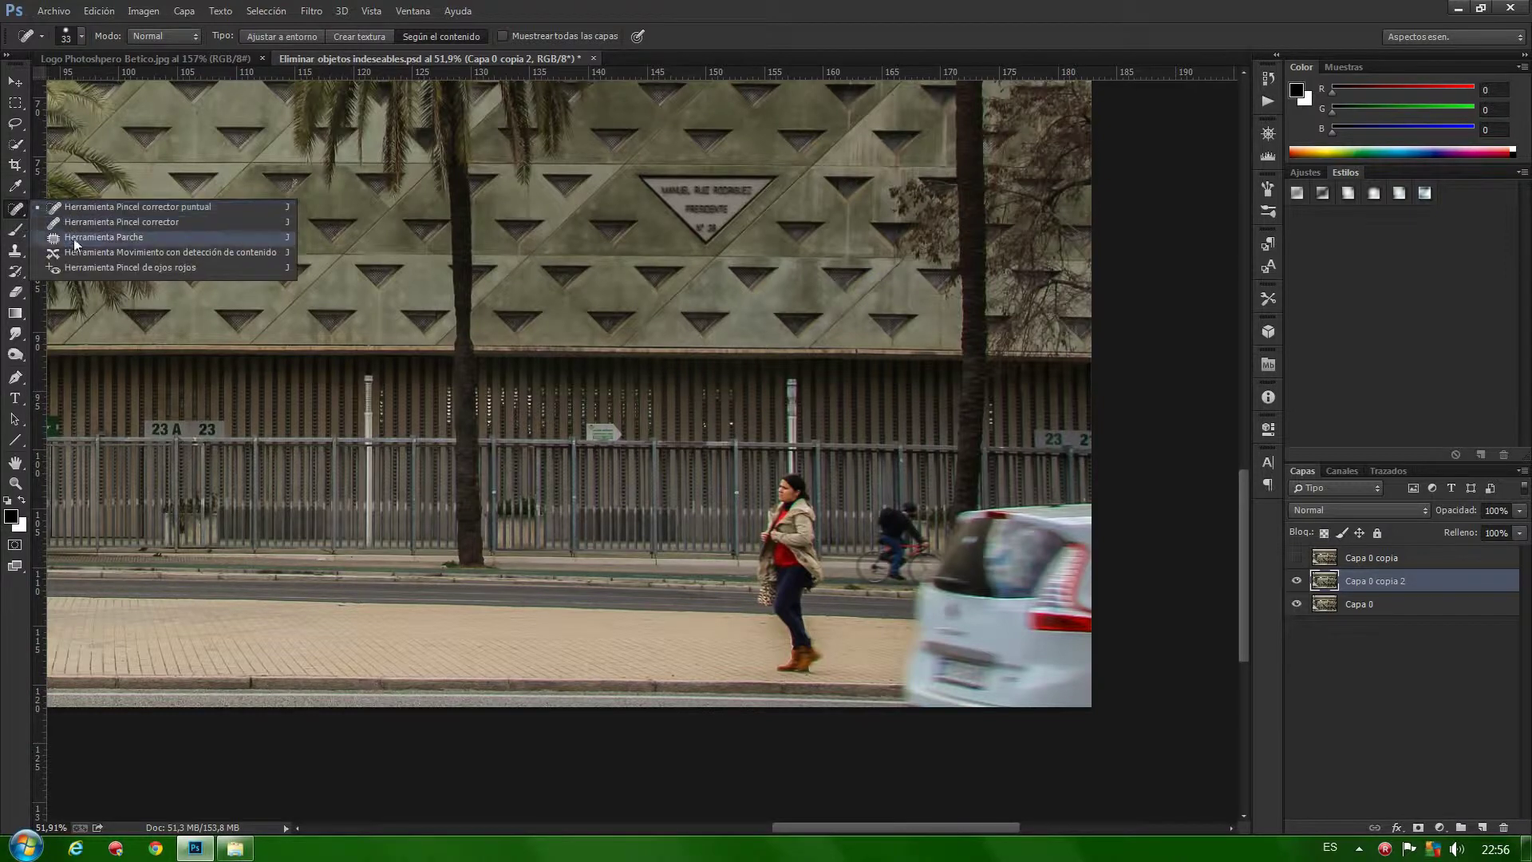
pyautogui.click(73, 238)
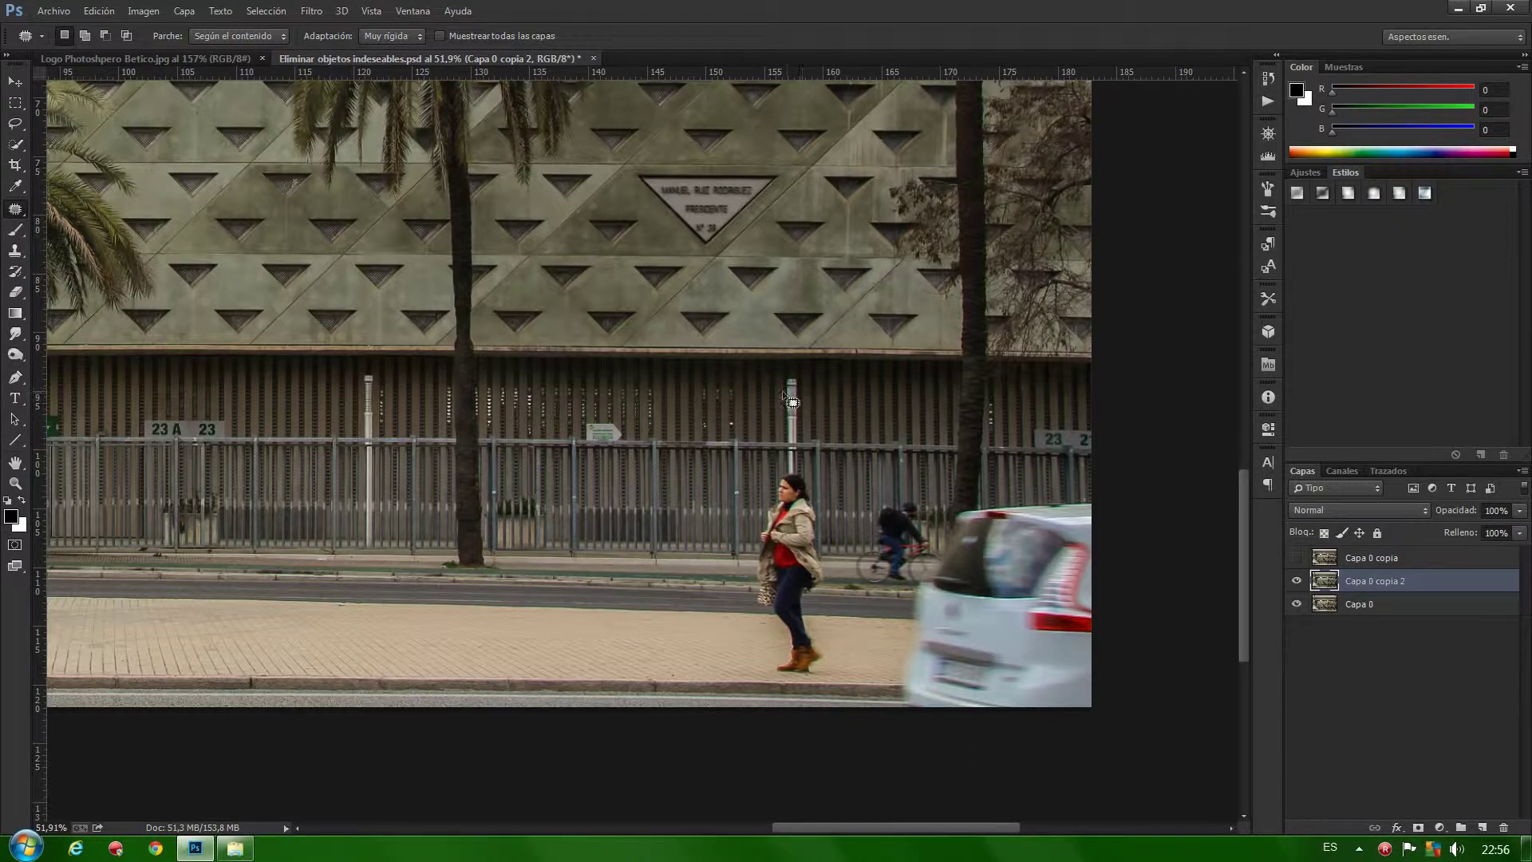
pyautogui.moveTo(782, 387)
pyautogui.mouseDown()
pyautogui.moveTo(795, 368)
pyautogui.moveTo(803, 413)
pyautogui.mouseUp()
pyautogui.moveTo(807, 477); pyautogui.dragTo(817, 504)
pyautogui.moveTo(785, 676)
pyautogui.mouseDown()
pyautogui.moveTo(760, 647)
pyautogui.moveTo(743, 571)
pyautogui.mouseUp()
pyautogui.moveTo(753, 495); pyautogui.dragTo(780, 390)
pyautogui.moveTo(808, 458); pyautogui.dragTo(702, 464)
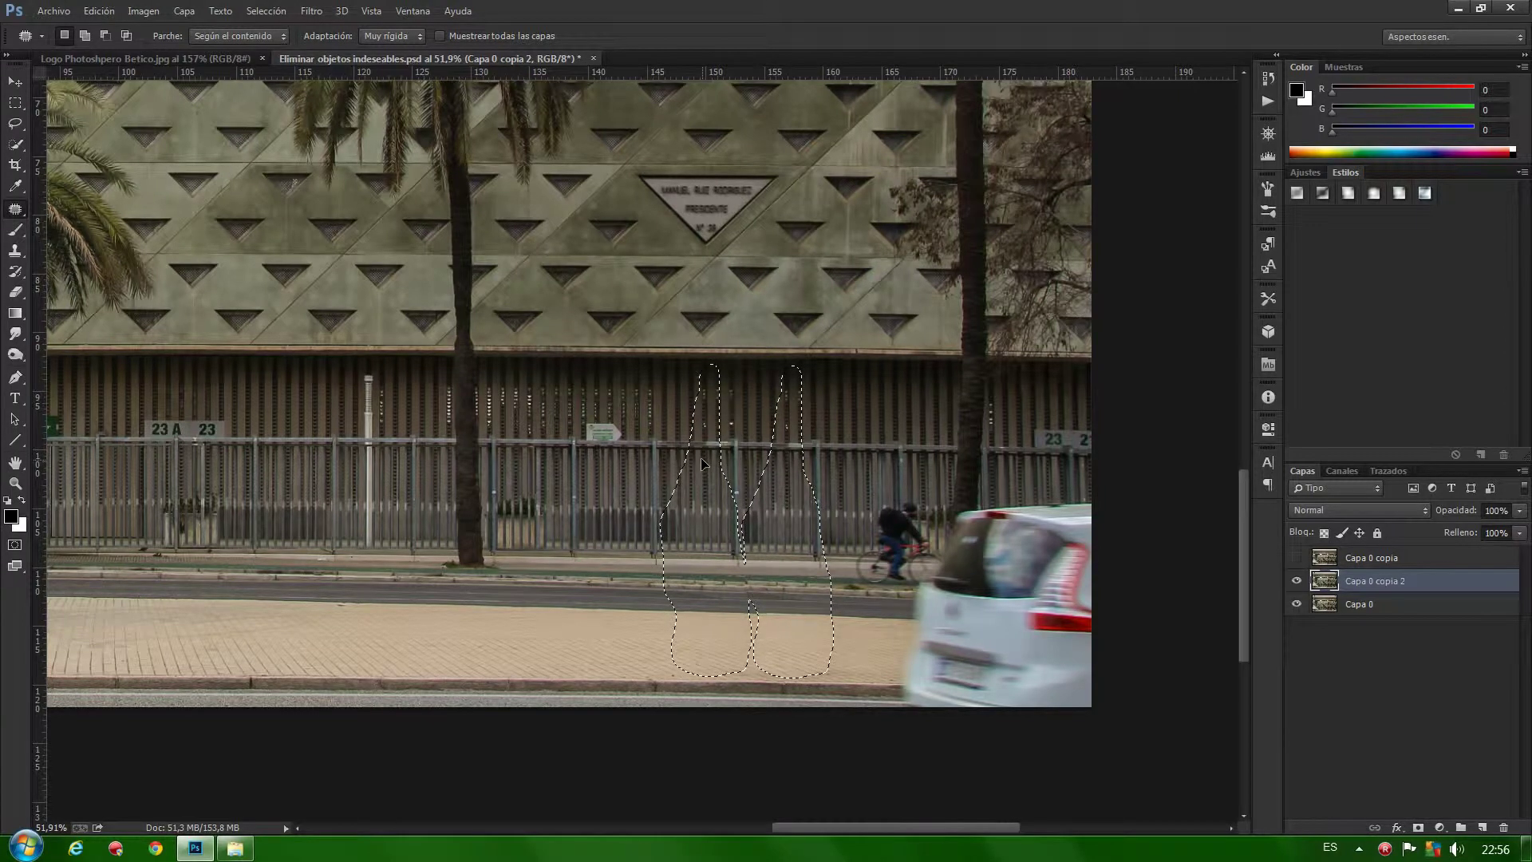
pyautogui.moveTo(702, 458); pyautogui.dragTo(700, 457)
pyautogui.hotkey('ctrl', 'd')
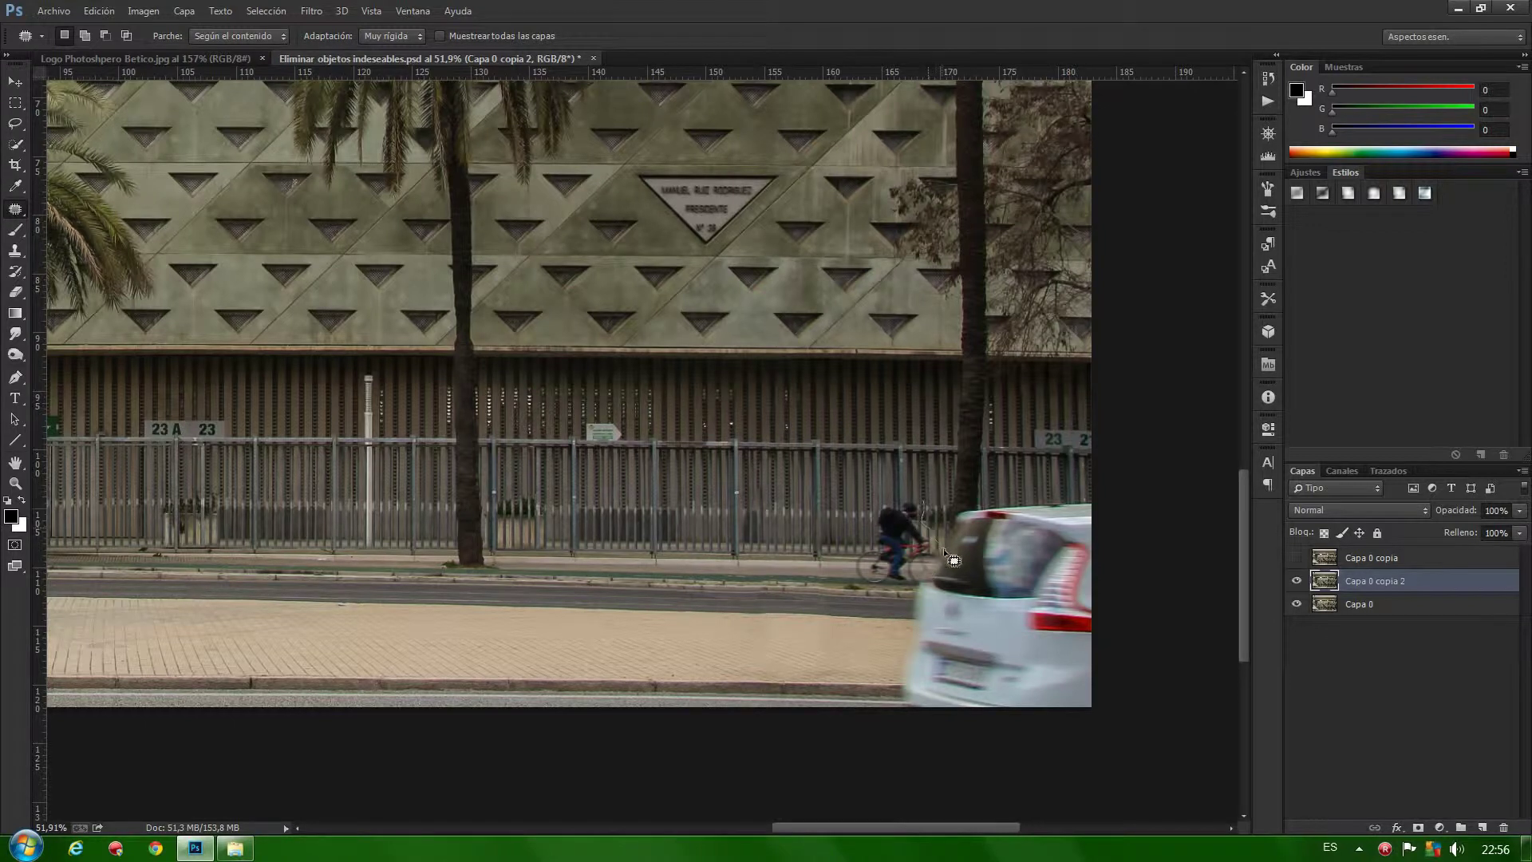
# Patch out the cyclist with nearby fence and road
pyautogui.moveTo(946, 570)
pyautogui.mouseDown()
pyautogui.moveTo(873, 589)
pyautogui.moveTo(858, 550)
pyautogui.moveTo(894, 497)
pyautogui.moveTo(921, 501)
pyautogui.moveTo(963, 540)
pyautogui.moveTo(817, 525)
pyautogui.mouseUp()
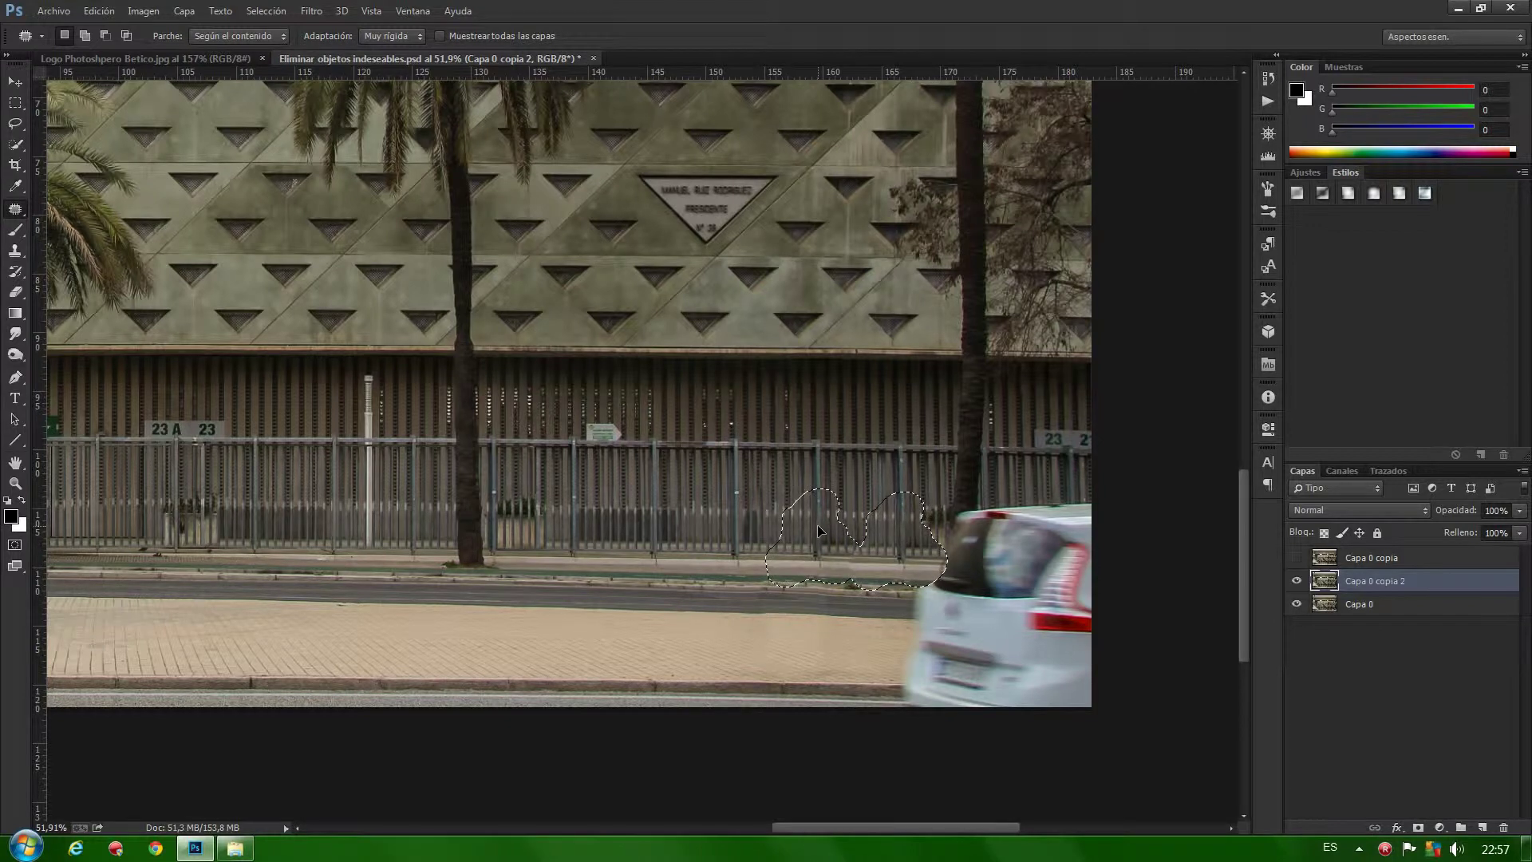
pyautogui.moveTo(817, 525); pyautogui.dragTo(817, 525)
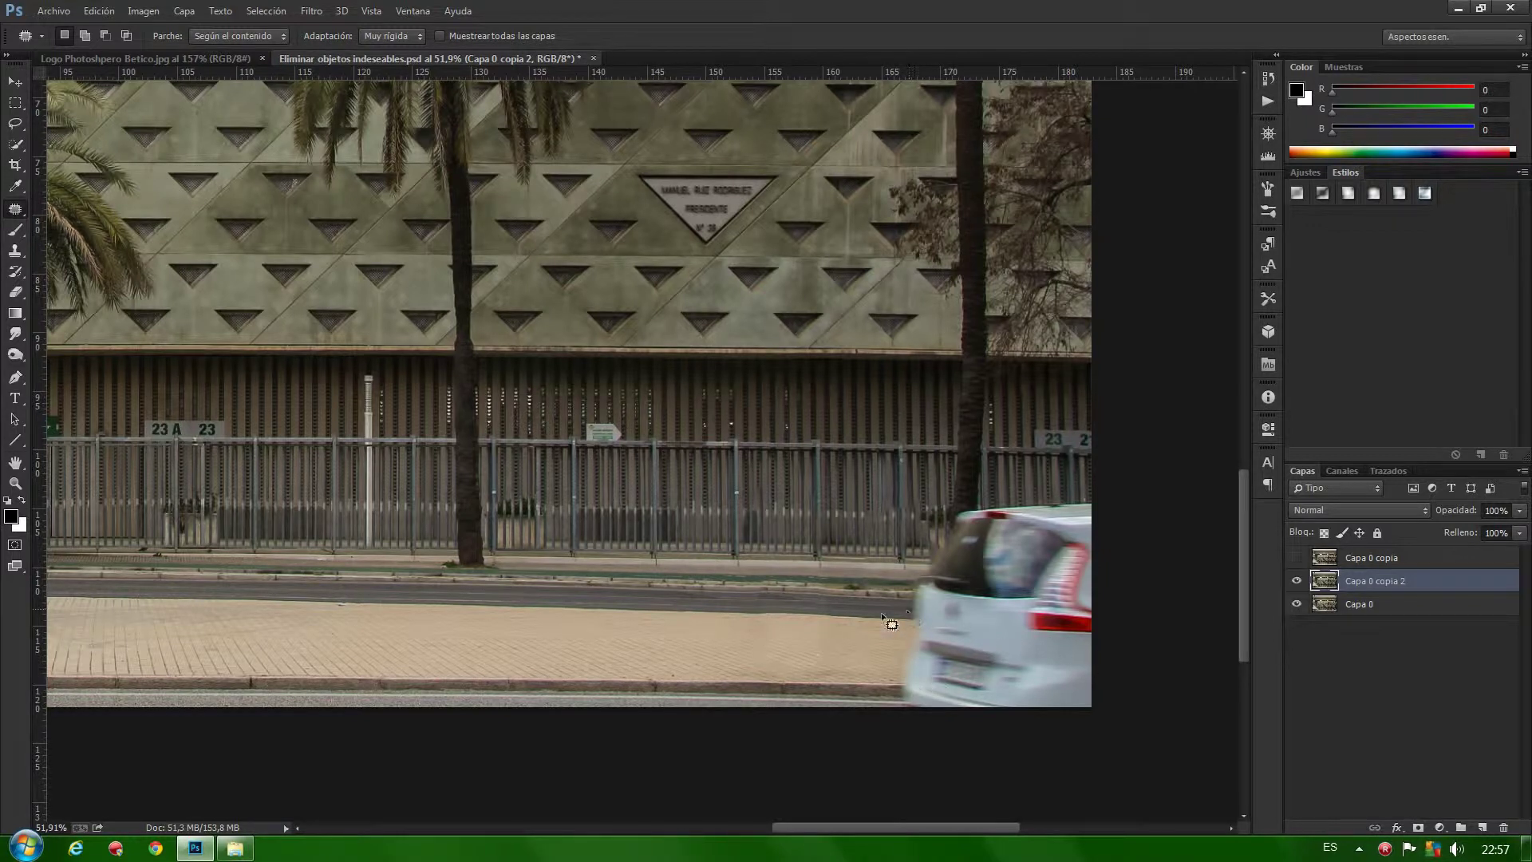
# Patch the white car's lower rear with sidewalk paving from the left, then deselect
pyautogui.moveTo(895, 607)
pyautogui.mouseDown()
pyautogui.moveTo(952, 606)
pyautogui.moveTo(1081, 741)
pyautogui.mouseUp()
pyautogui.moveTo(908, 613); pyautogui.dragTo(902, 608)
pyautogui.moveTo(991, 648); pyautogui.dragTo(768, 645)
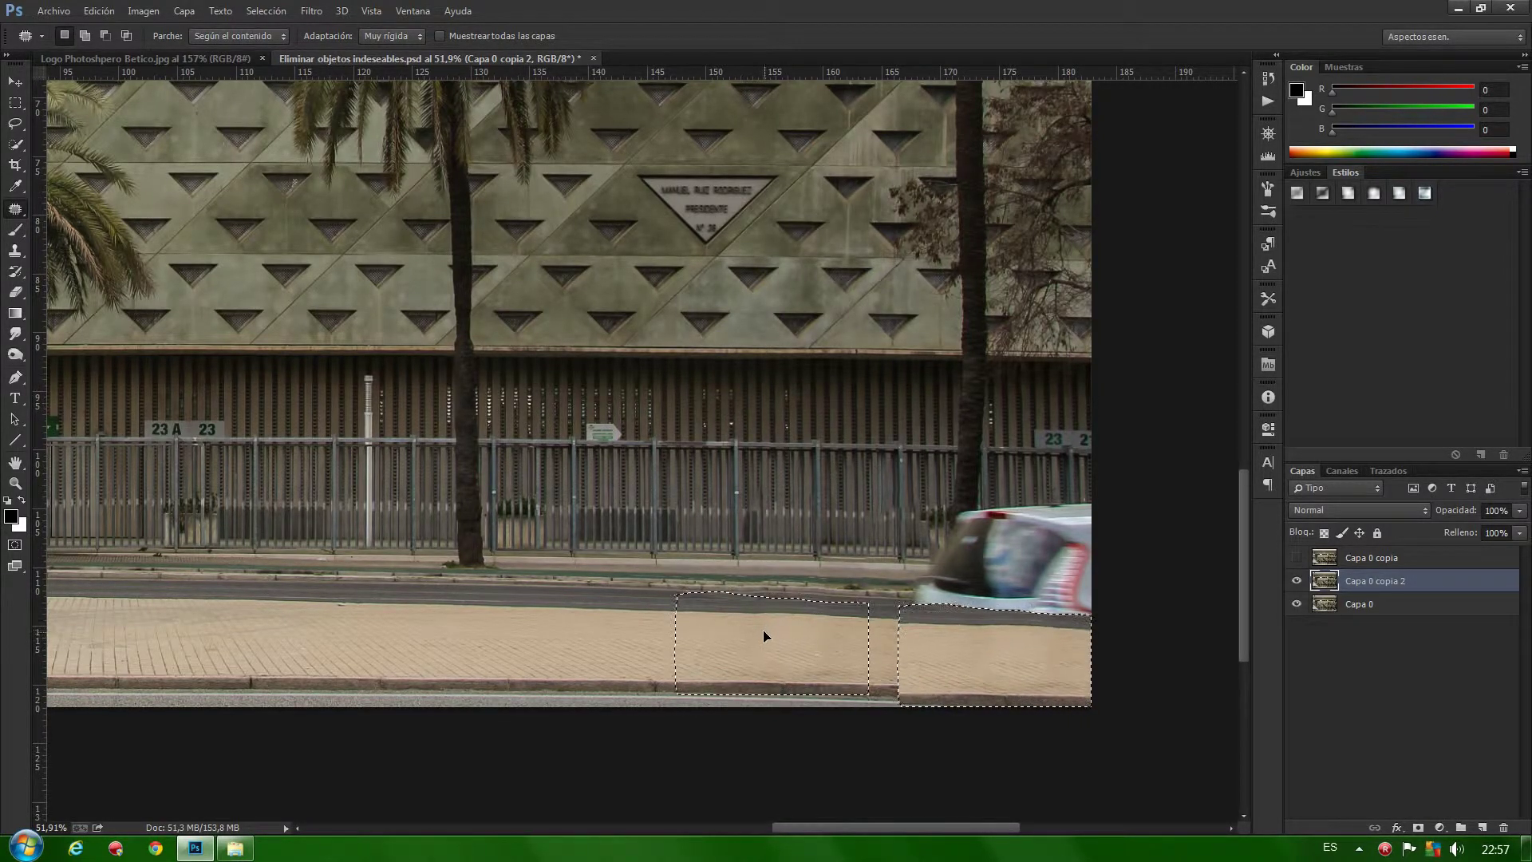
pyautogui.moveTo(768, 641); pyautogui.dragTo(759, 639)
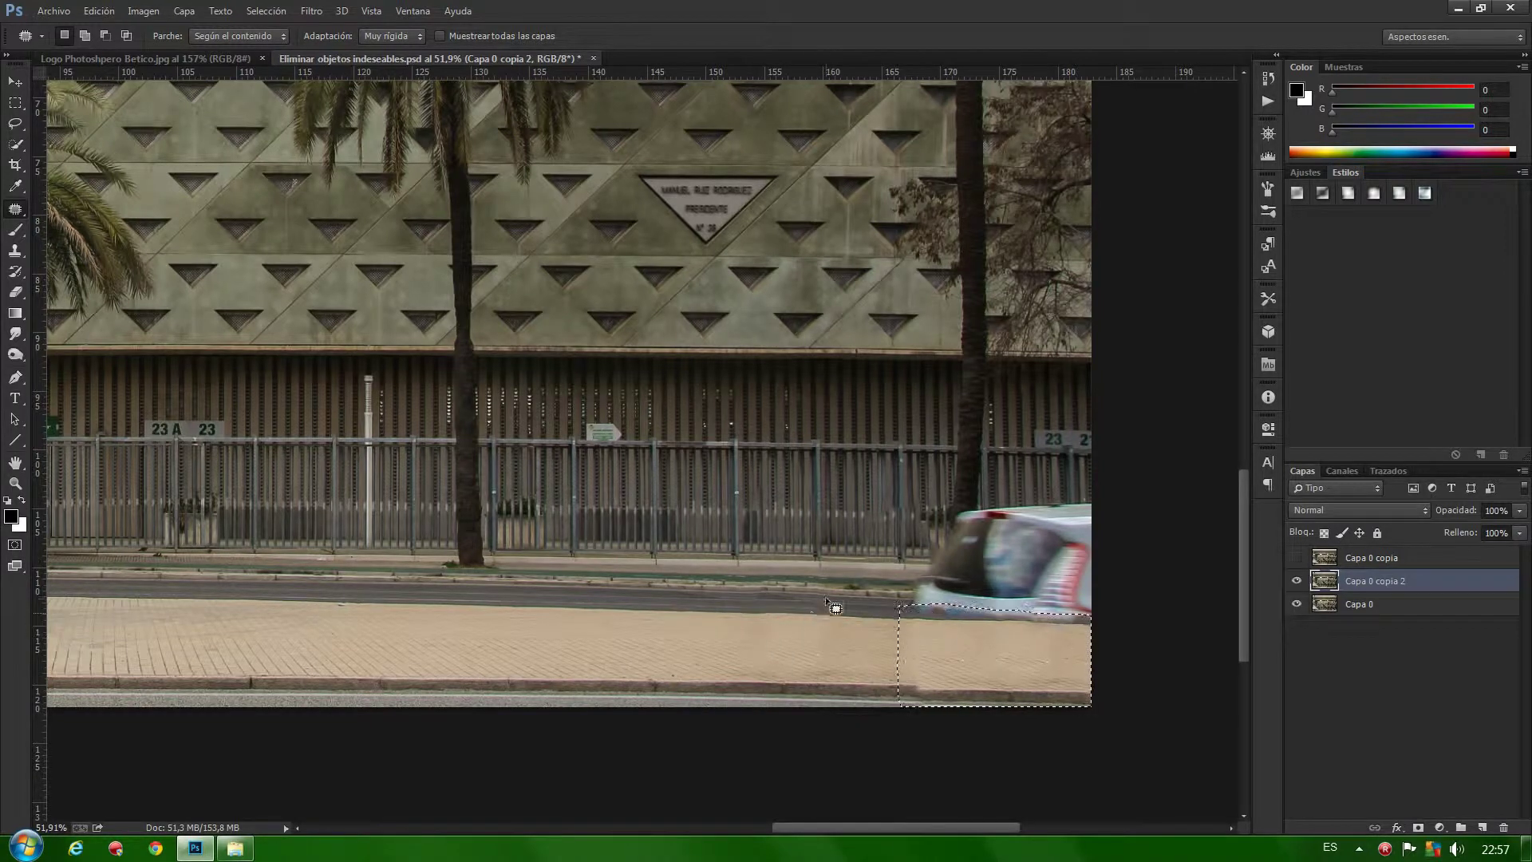
pyautogui.hotkey('ctrl', 'd')
# Clone clean curb over the seam to the right edge with a slightly enlarged Clone Stamp brush
pyautogui.click(14, 252)
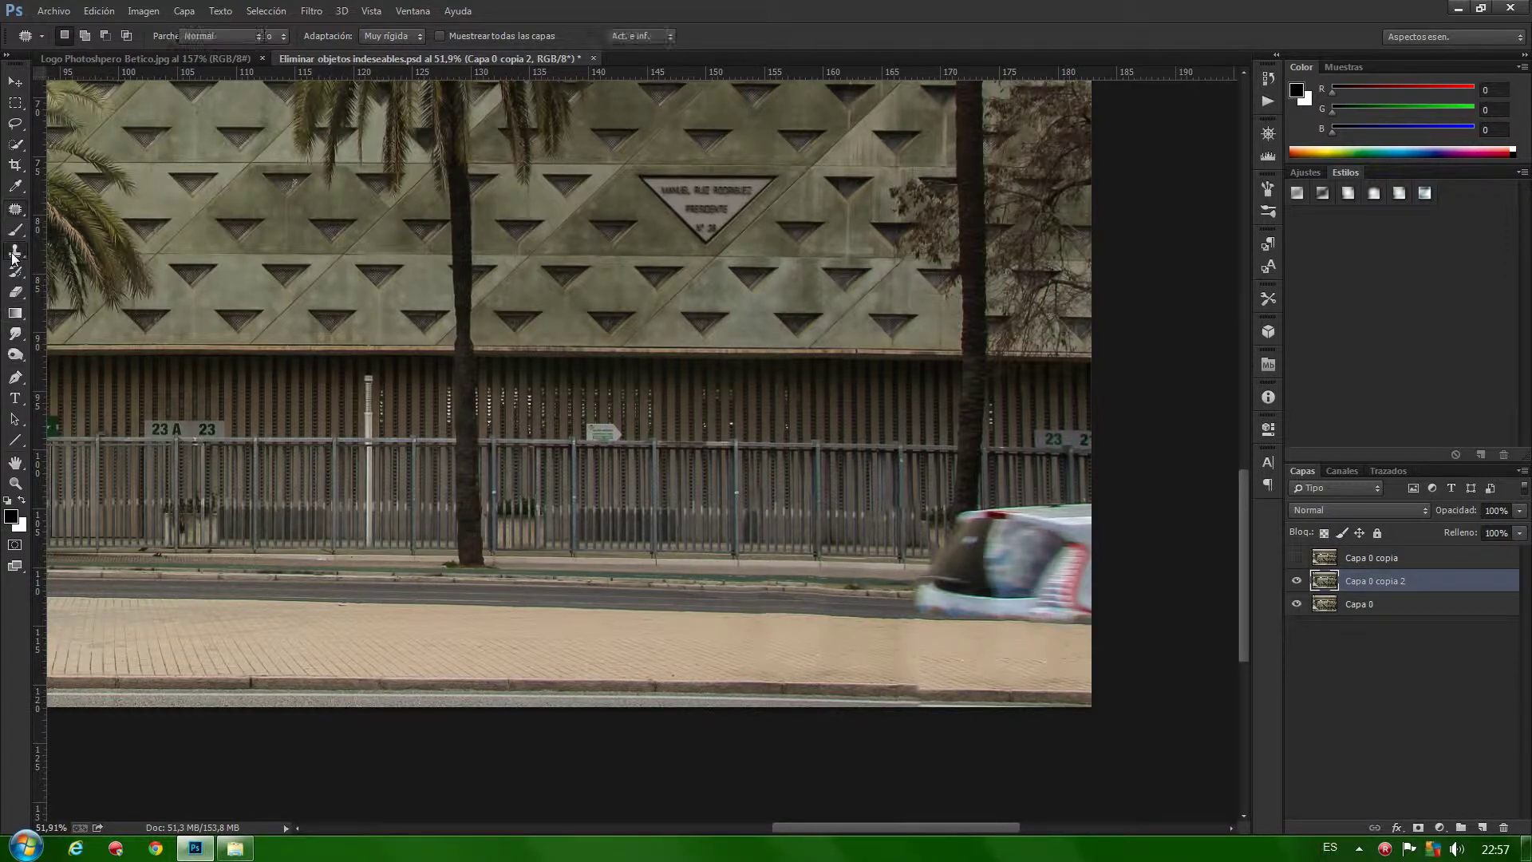
pyautogui.click(66, 251)
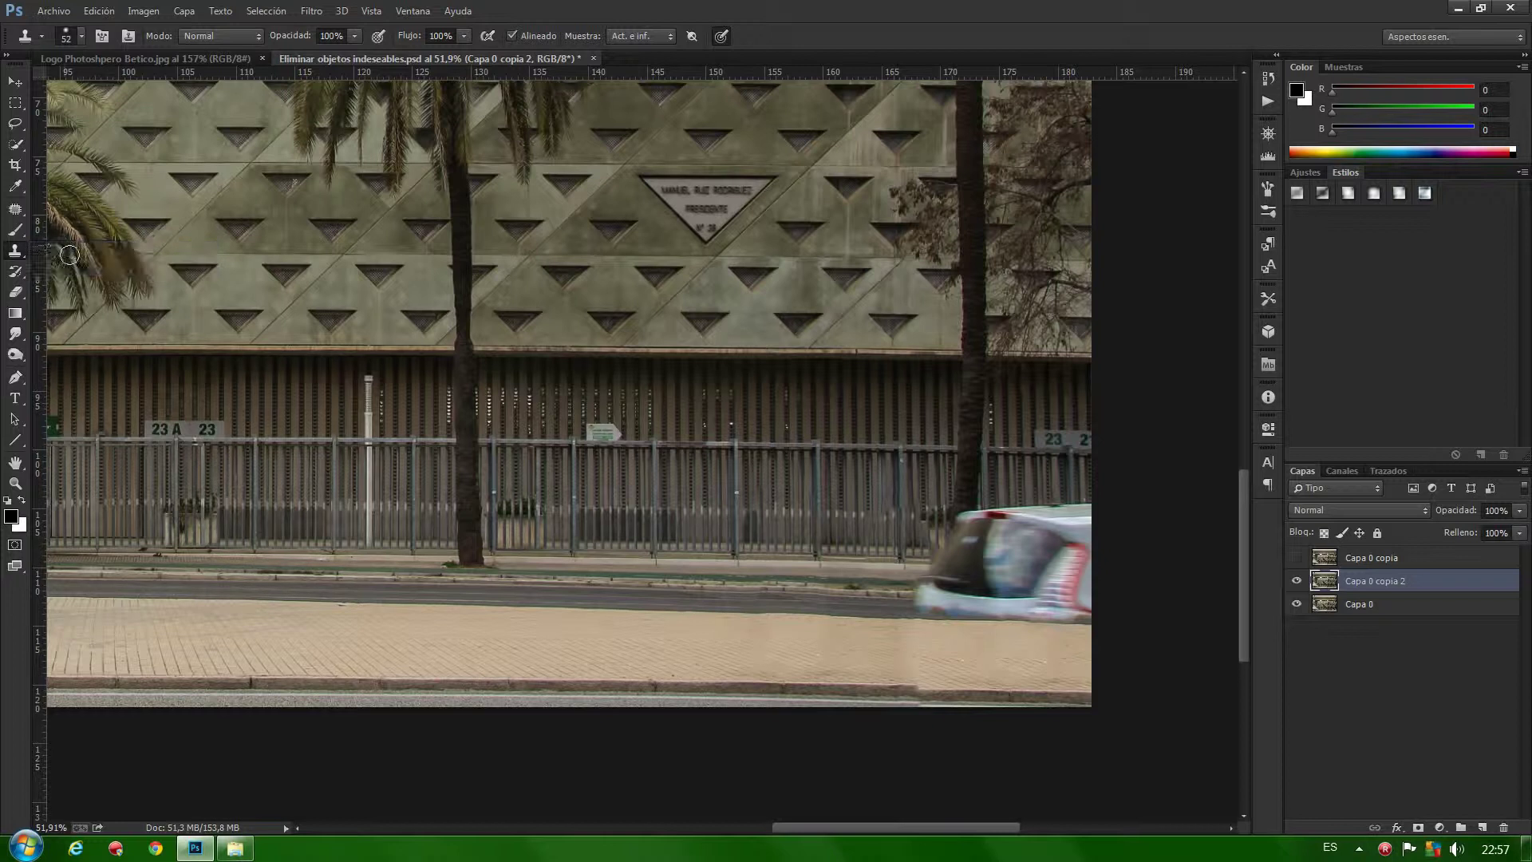
pyautogui.keyDown('alt'); pyautogui.rightClick(773, 687); pyautogui.keyUp('alt')
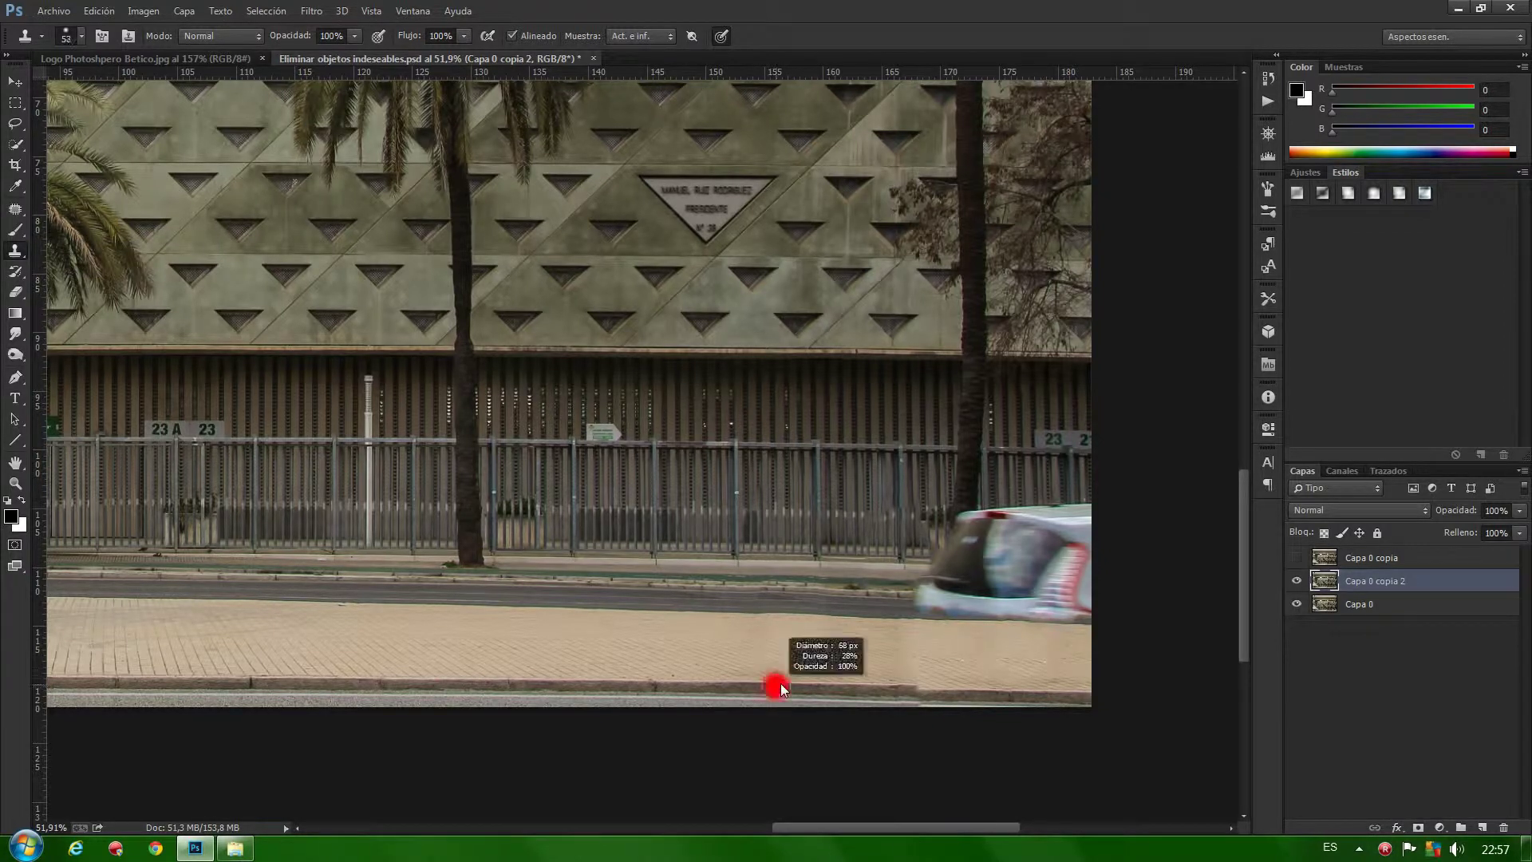
pyautogui.moveTo(781, 683); pyautogui.dragTo(782, 683)
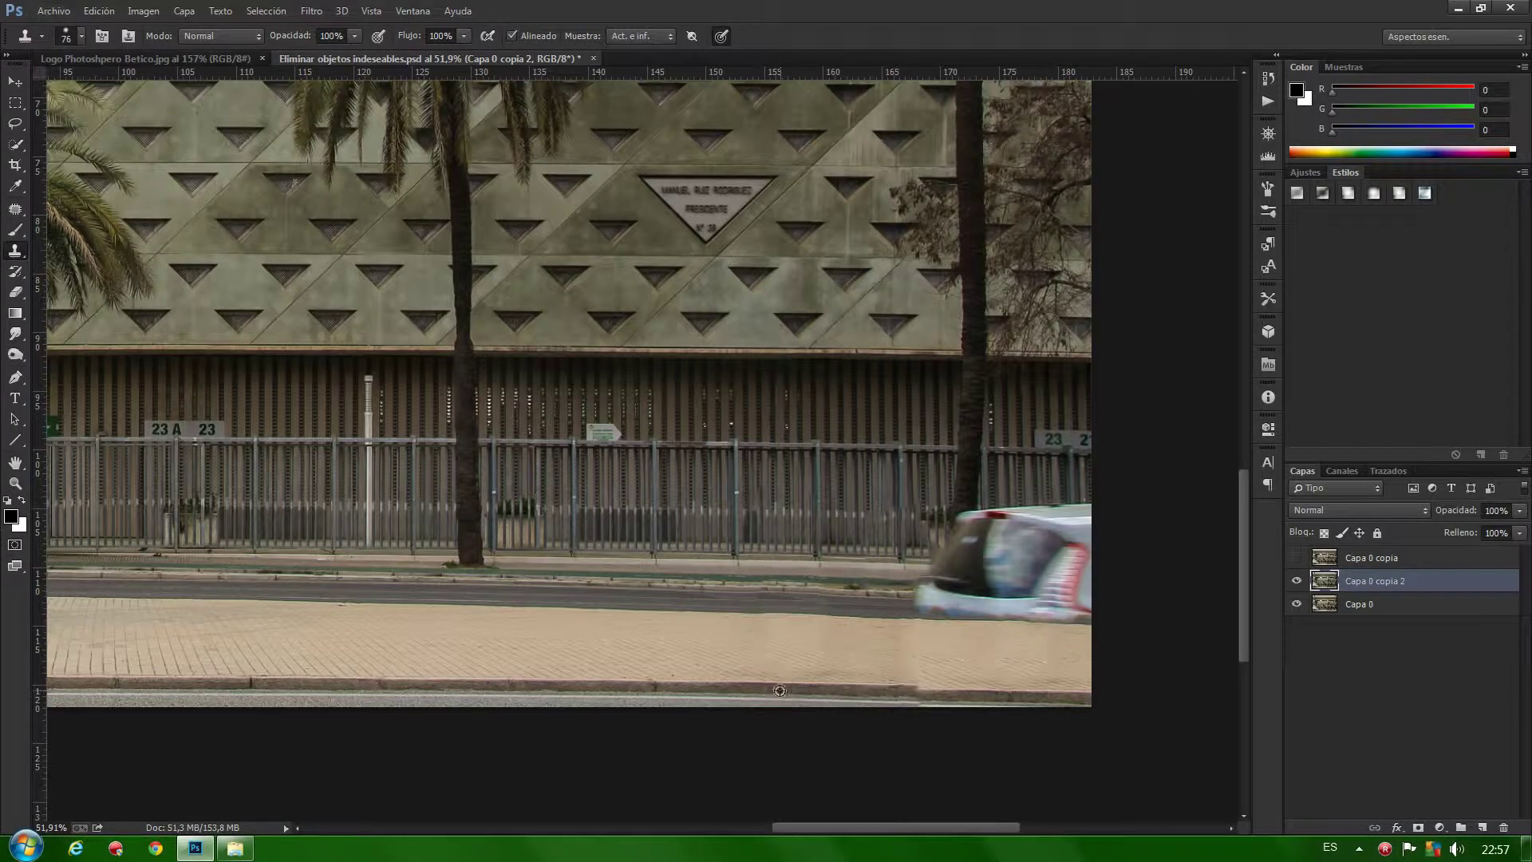
pyautogui.moveTo(884, 691); pyautogui.dragTo(1085, 696)
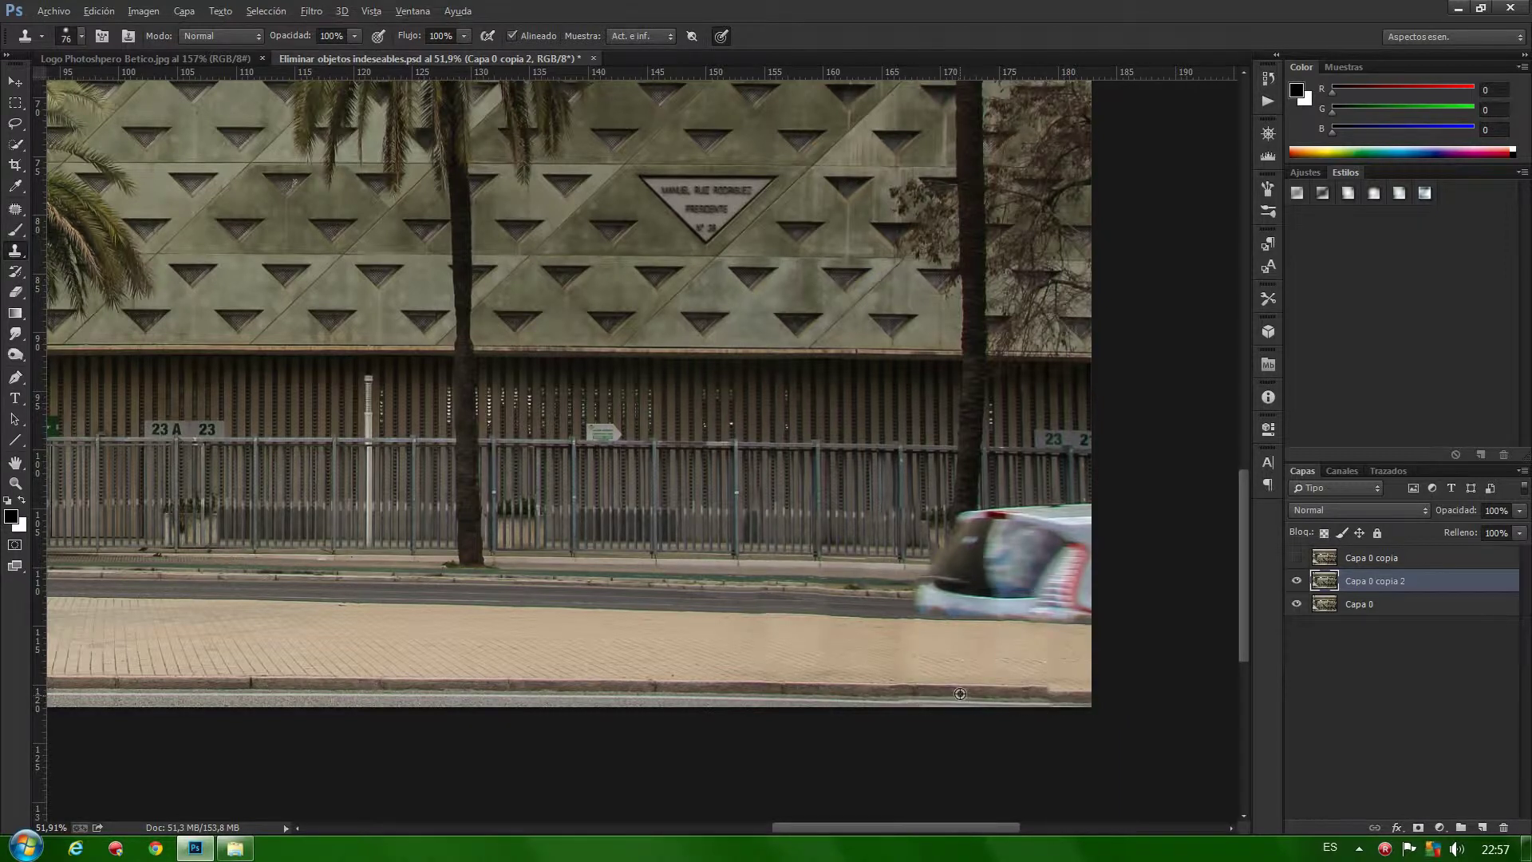
pyautogui.moveTo(959, 692); pyautogui.dragTo(1089, 695)
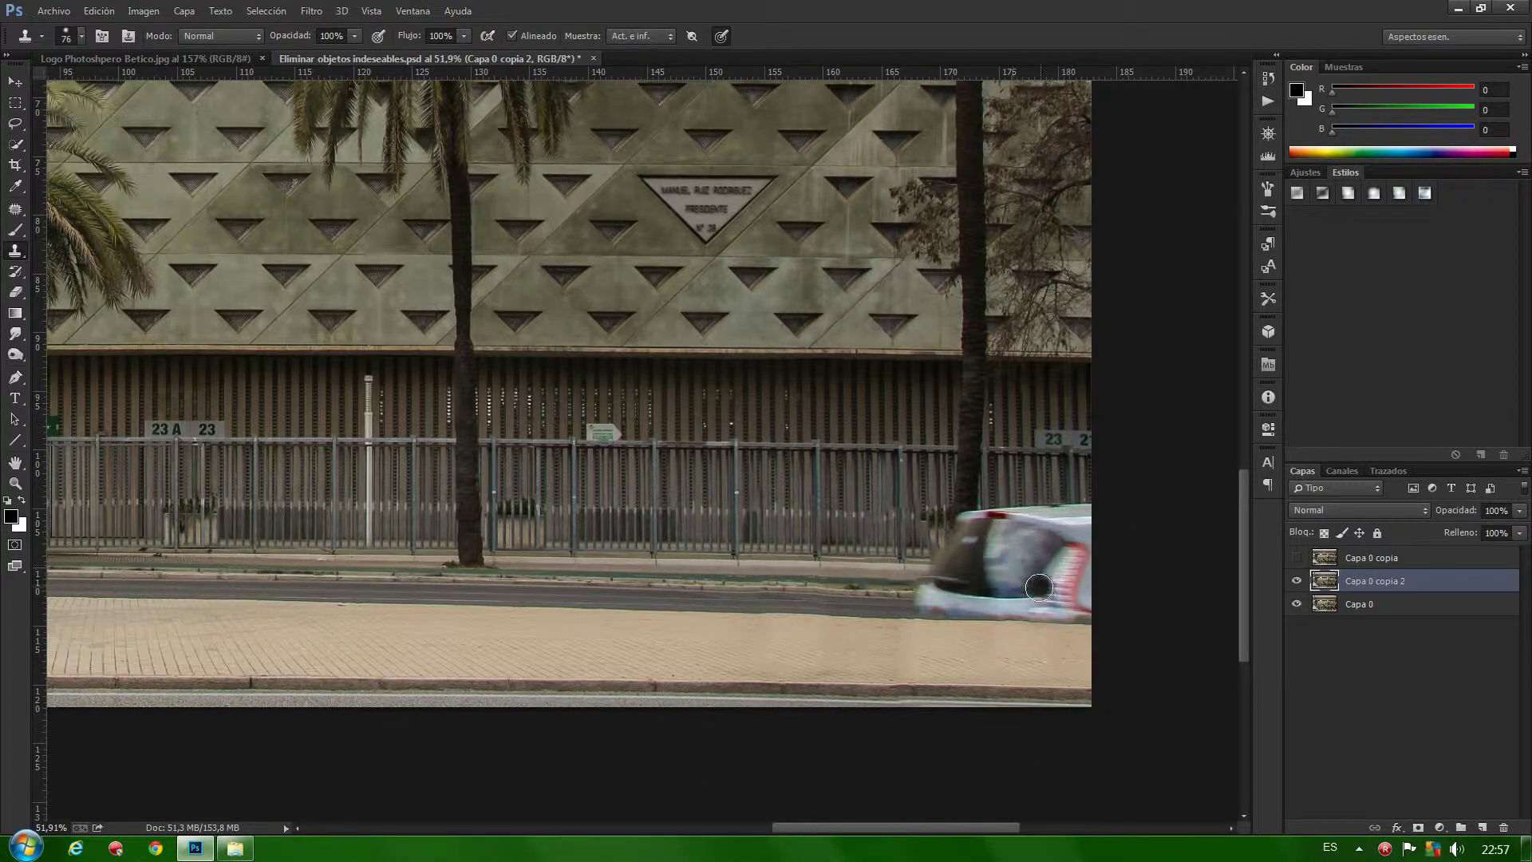
pyautogui.click(15, 209)
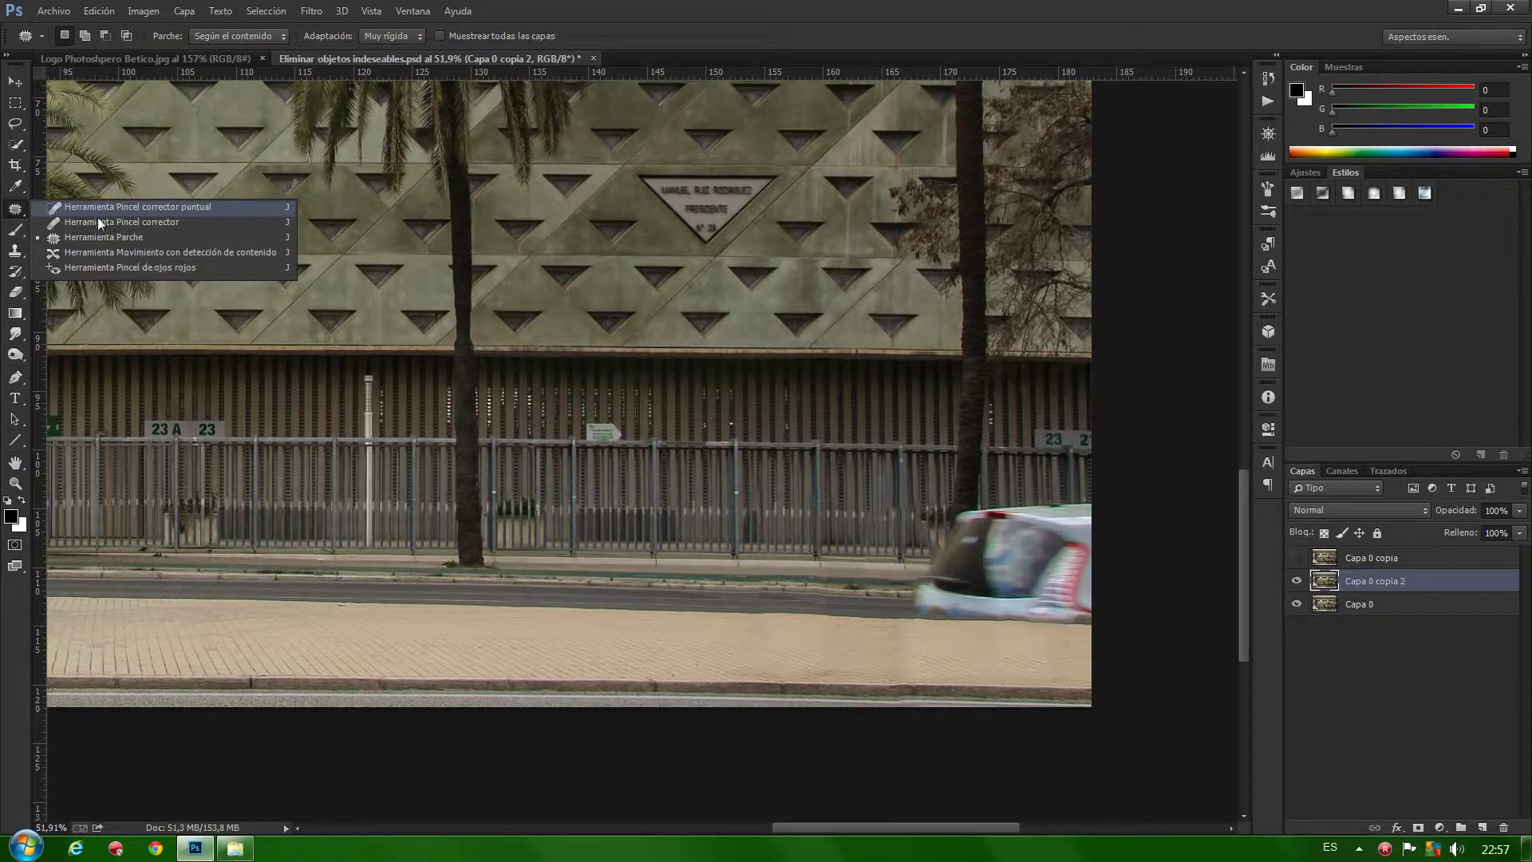
# Patch out the white car's remaining upper body using clean fence and road to its left
pyautogui.click(85, 237)
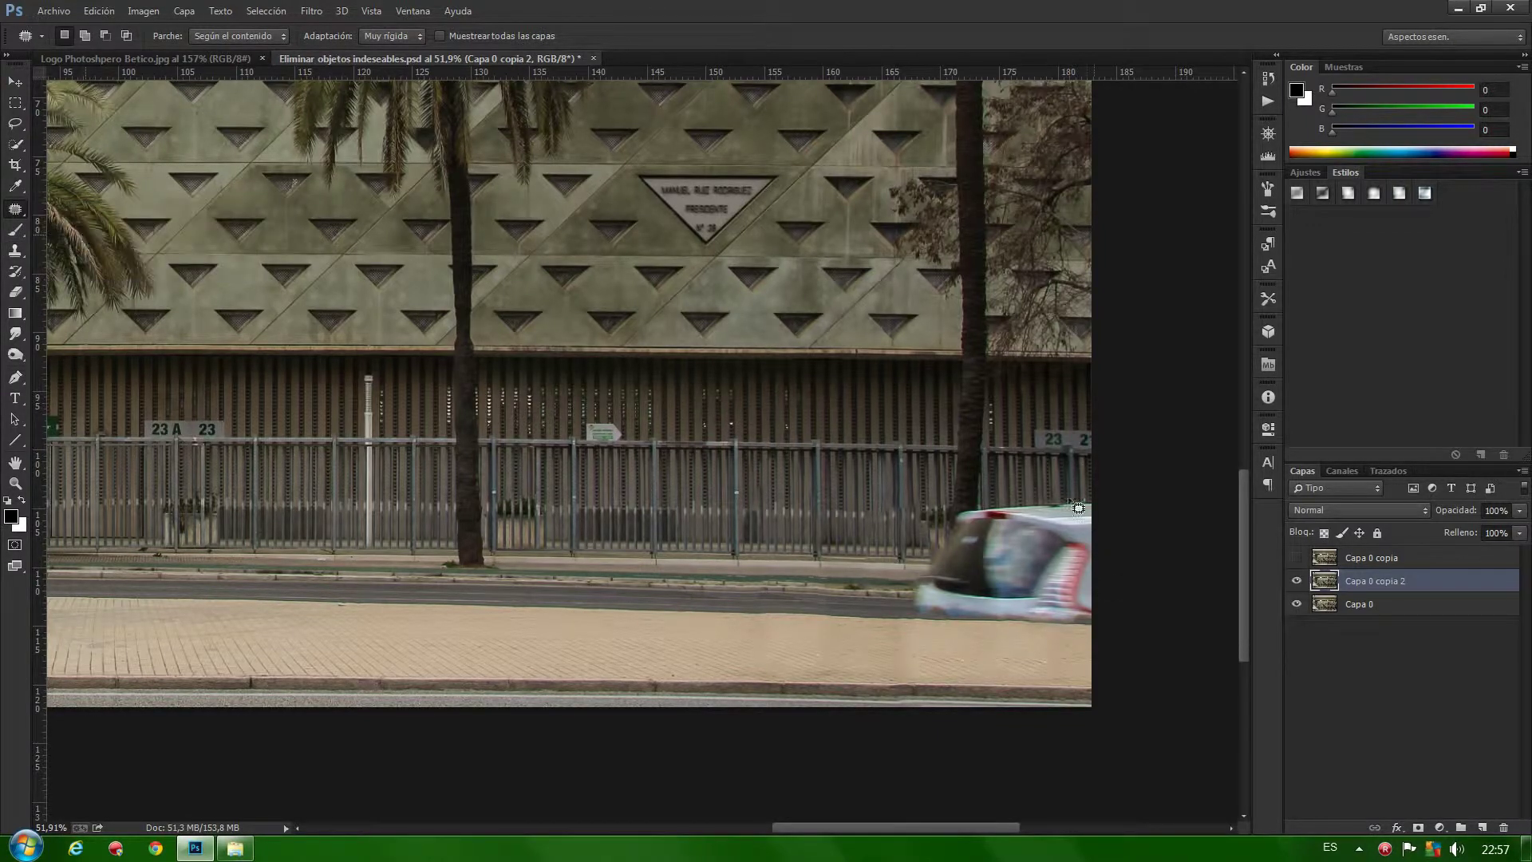
pyautogui.moveTo(1083, 494); pyautogui.dragTo(1094, 631)
pyautogui.moveTo(899, 563)
pyautogui.mouseDown()
pyautogui.moveTo(975, 499)
pyautogui.moveTo(1082, 497)
pyautogui.mouseUp()
pyautogui.moveTo(987, 551)
pyautogui.mouseDown()
pyautogui.moveTo(813, 544)
pyautogui.moveTo(853, 545)
pyautogui.moveTo(813, 538)
pyautogui.moveTo(829, 542)
pyautogui.mouseUp()
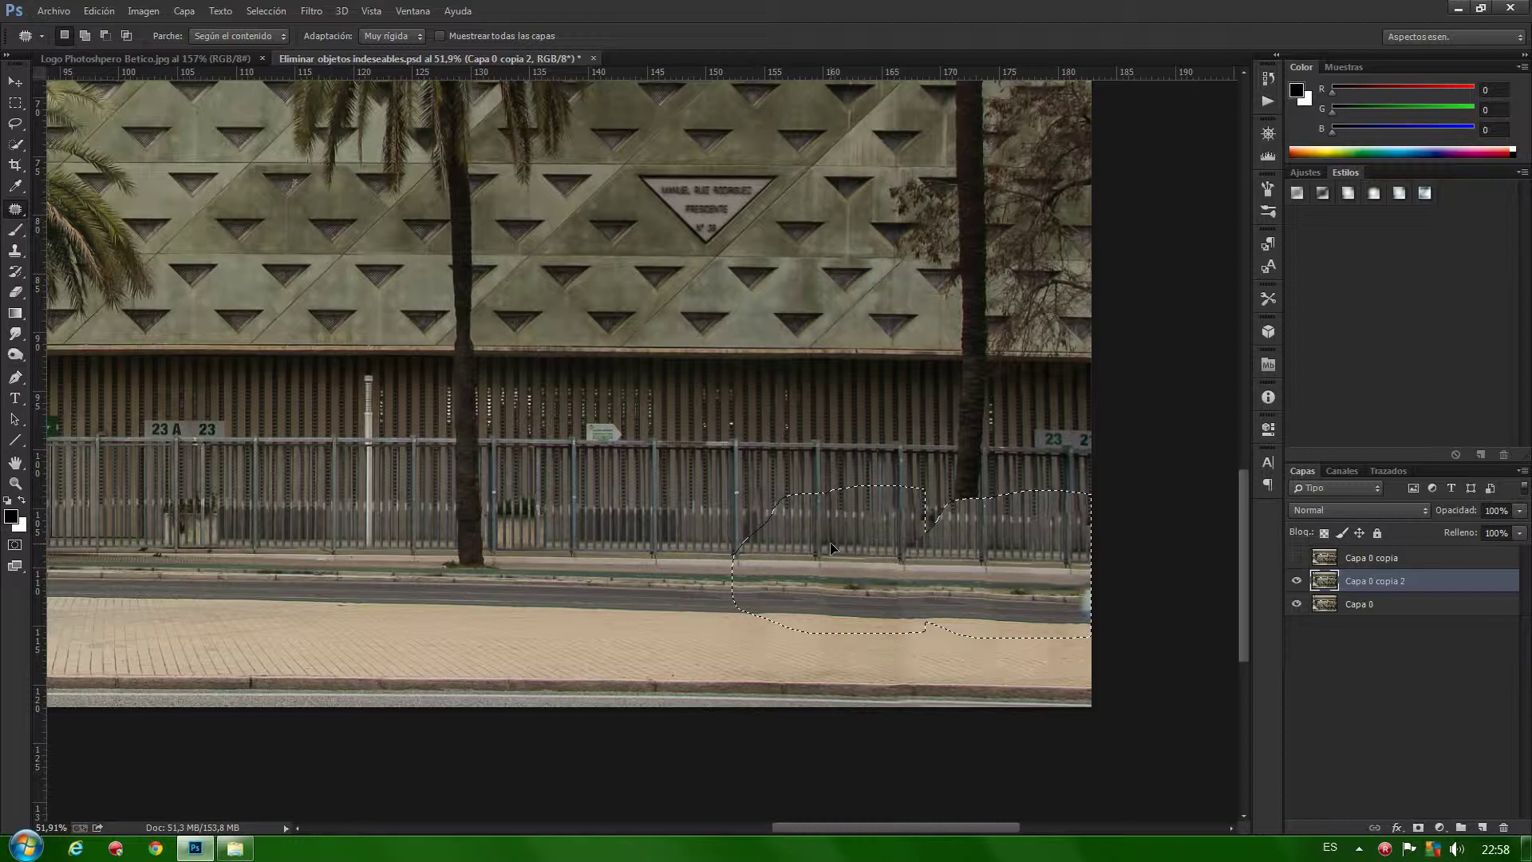
pyautogui.hotkey('ctrl', 'd')
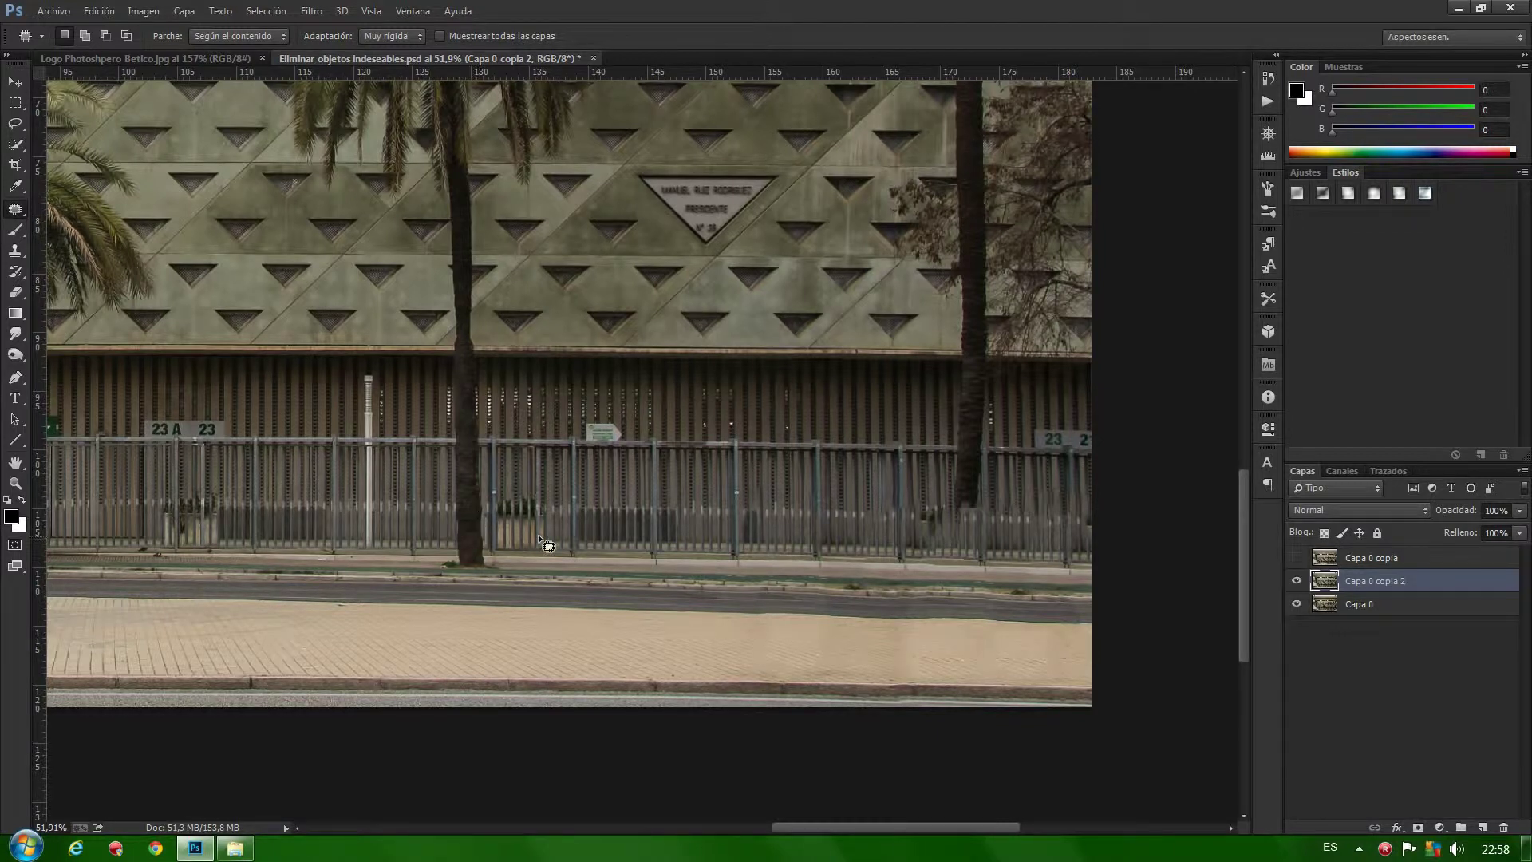
# Clone-stamp the right palm's trunk down from the fence to the pavement, sampling the trunk
pyautogui.click(15, 252)
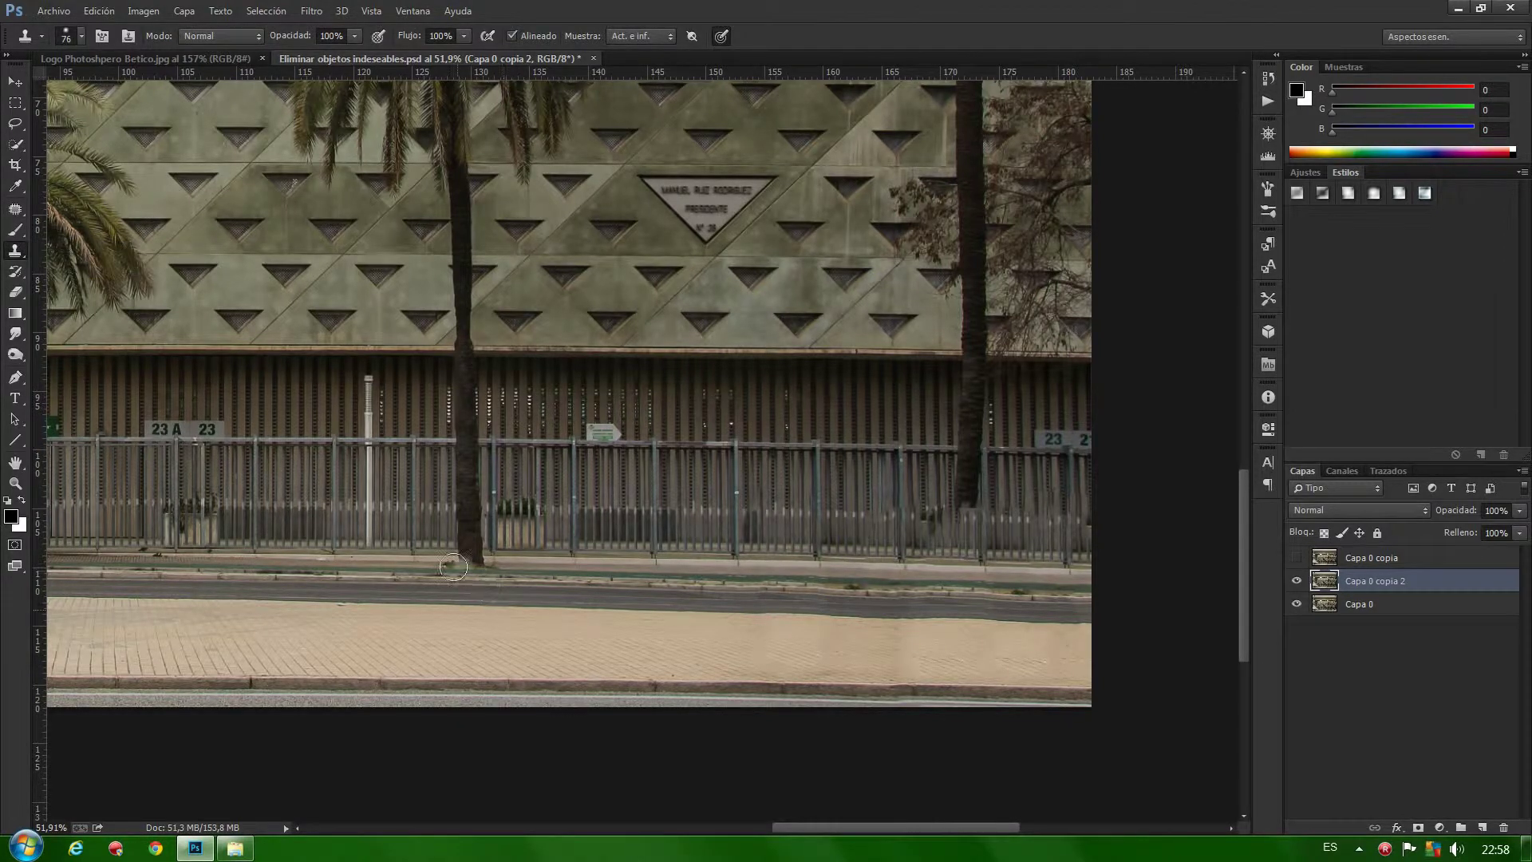
pyautogui.keyDown('alt'); pyautogui.click(451, 565); pyautogui.keyUp('alt')
pyautogui.click(1012, 574)
pyautogui.moveTo(943, 575)
pyautogui.mouseDown()
pyautogui.moveTo(971, 506)
pyautogui.moveTo(967, 533)
pyautogui.moveTo(970, 456)
pyautogui.moveTo(968, 542)
pyautogui.mouseUp()
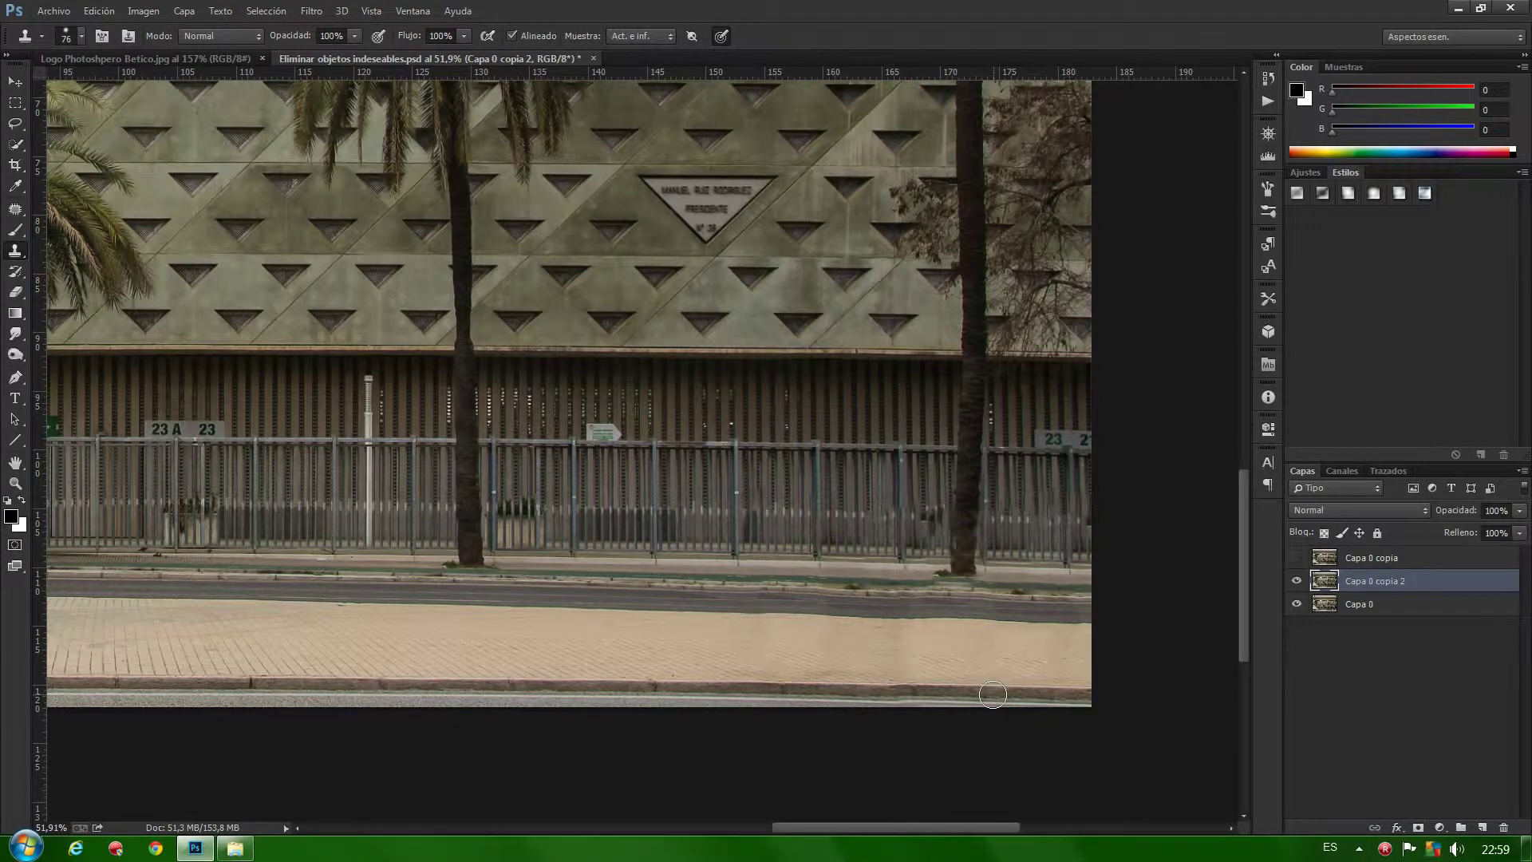
pyautogui.scroll(-1, 932, 654)
# Content-aware move a copy of the thin fence pole to the right of the central palm
pyautogui.scroll(-1, 936, 657)
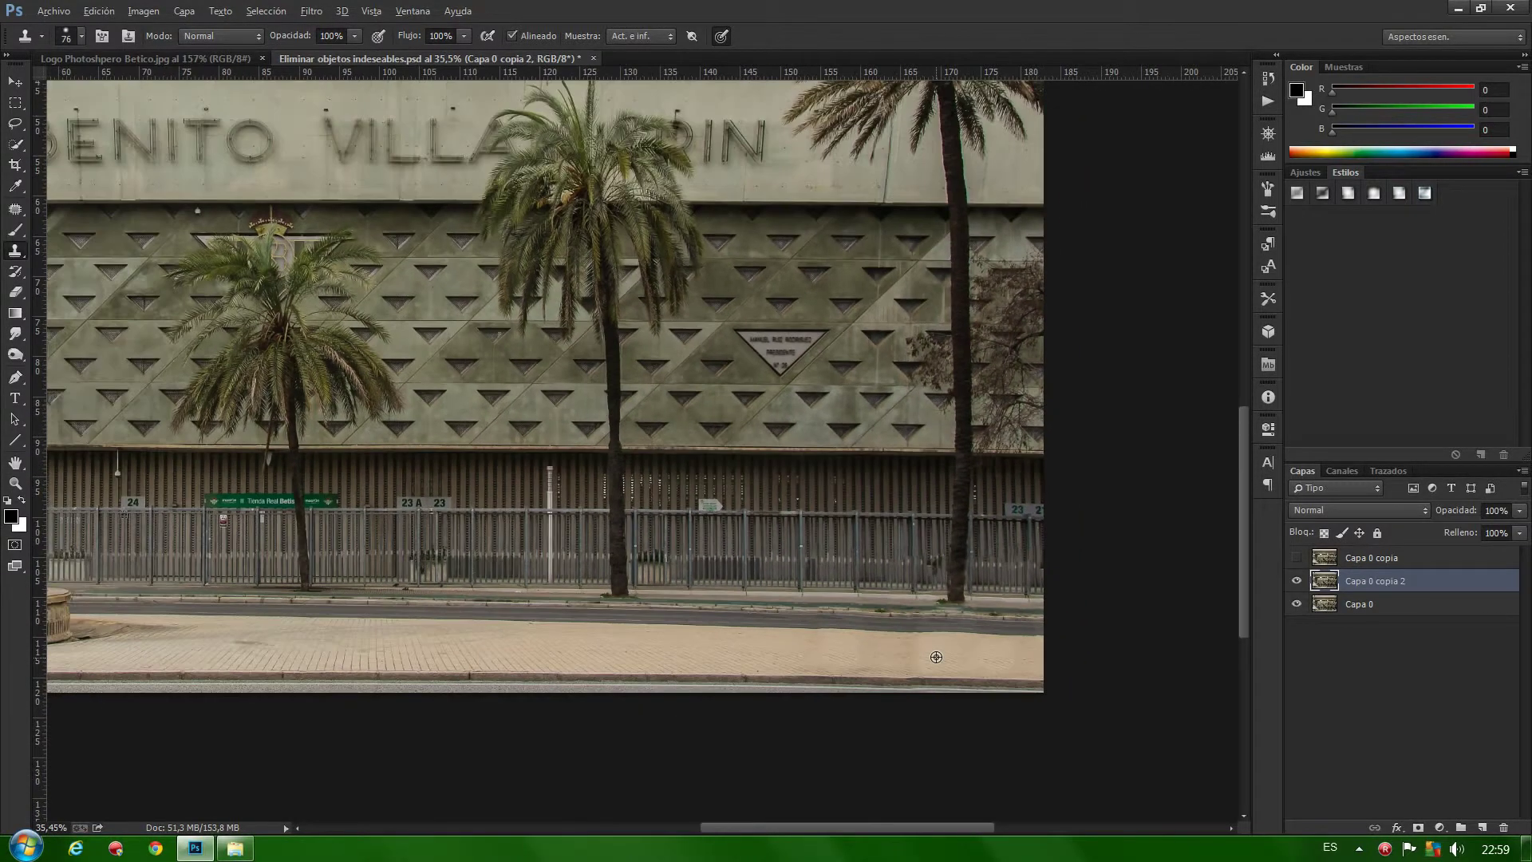
pyautogui.press('alt')
pyautogui.click(15, 209)
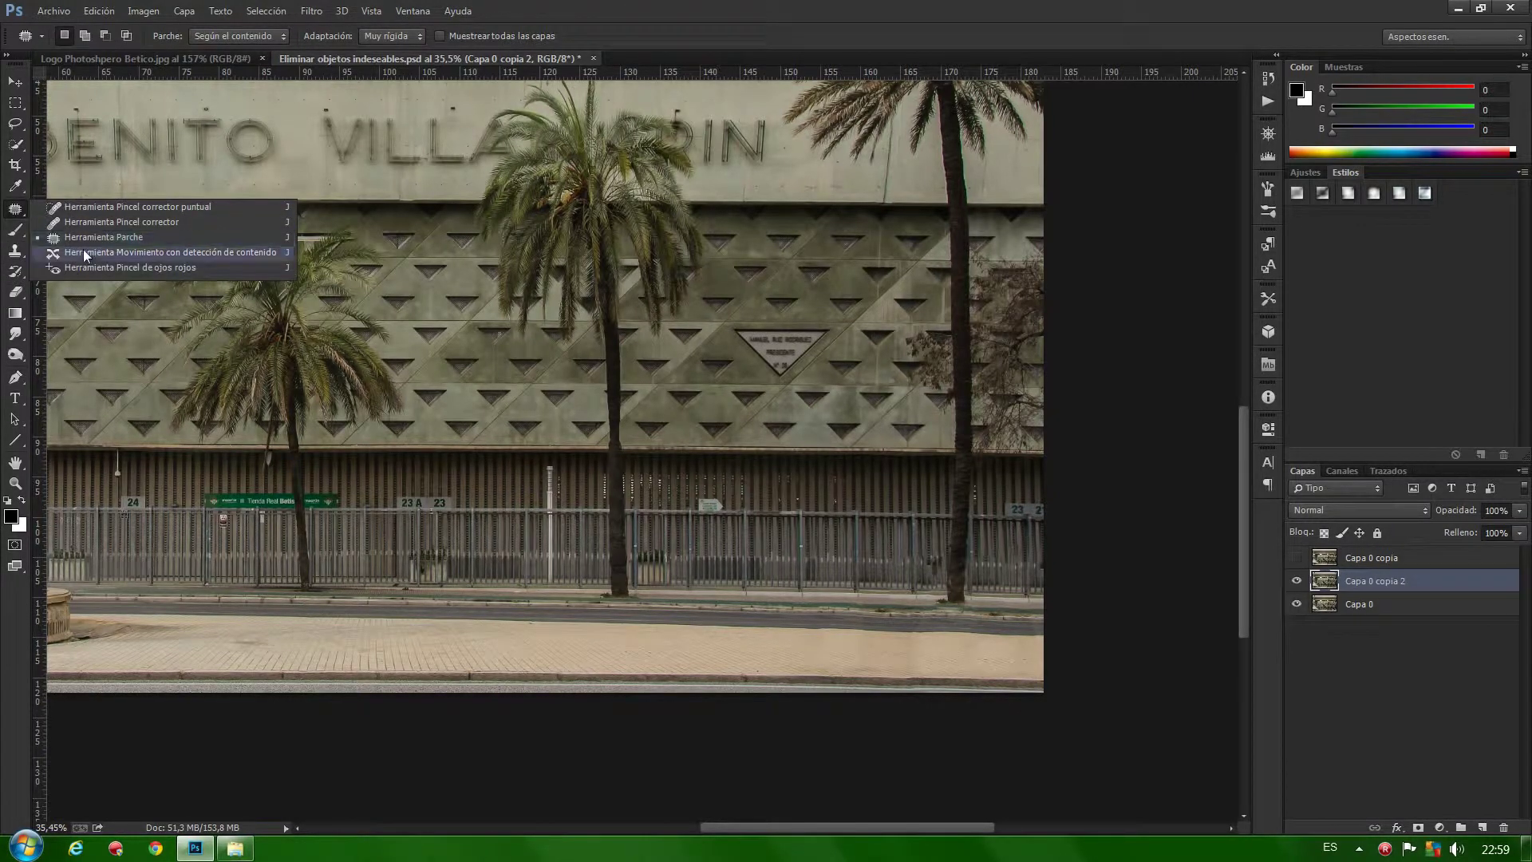
pyautogui.click(83, 250)
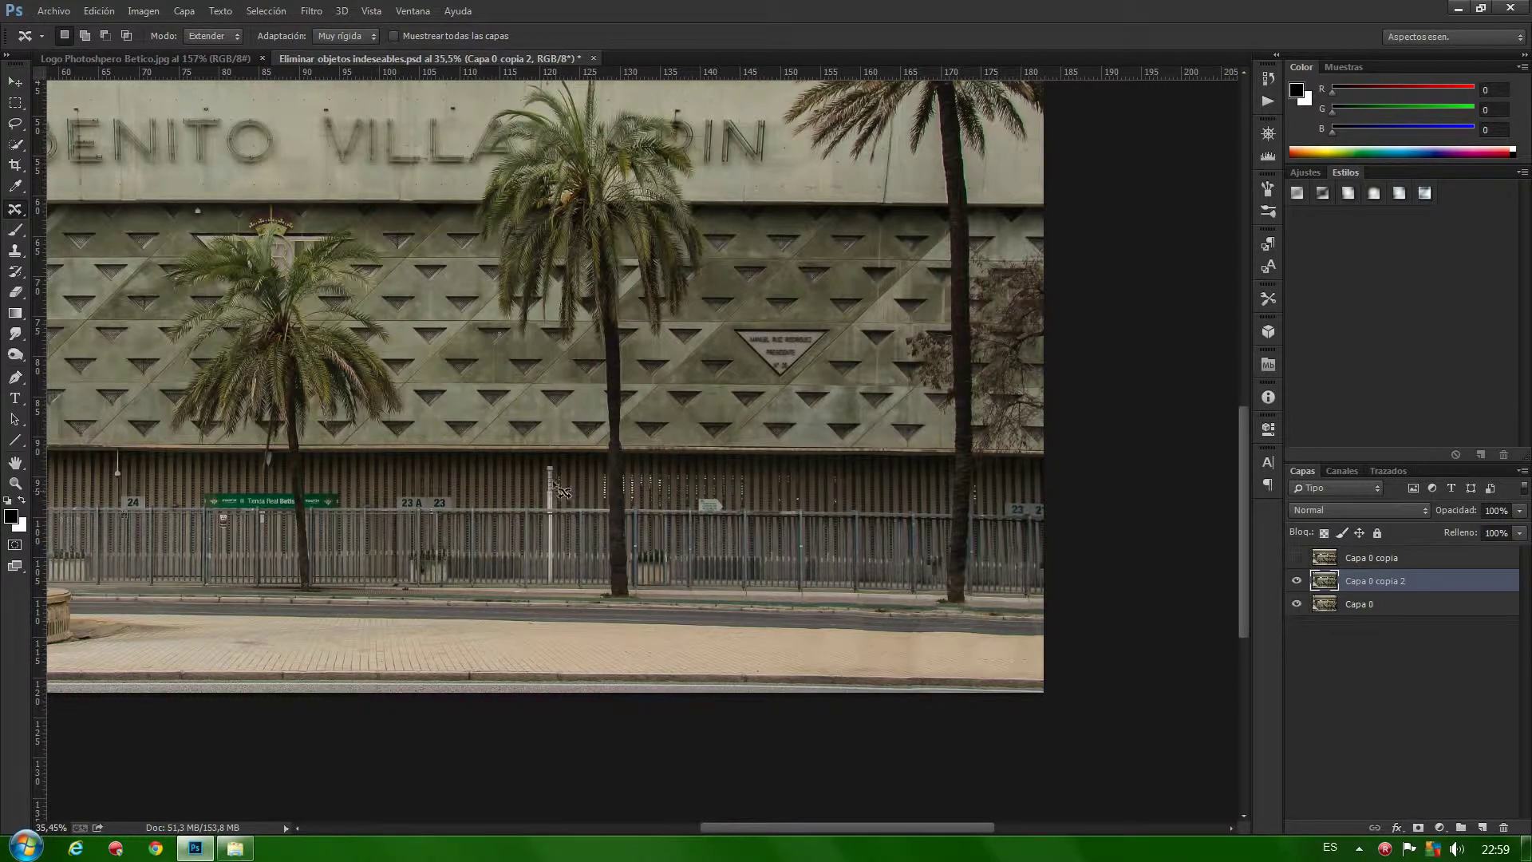
pyautogui.moveTo(543, 480); pyautogui.dragTo(556, 588)
pyautogui.moveTo(544, 565); pyautogui.dragTo(547, 471)
pyautogui.moveTo(559, 504)
pyautogui.mouseDown()
pyautogui.moveTo(806, 523)
pyautogui.moveTo(790, 504)
pyautogui.mouseUp()
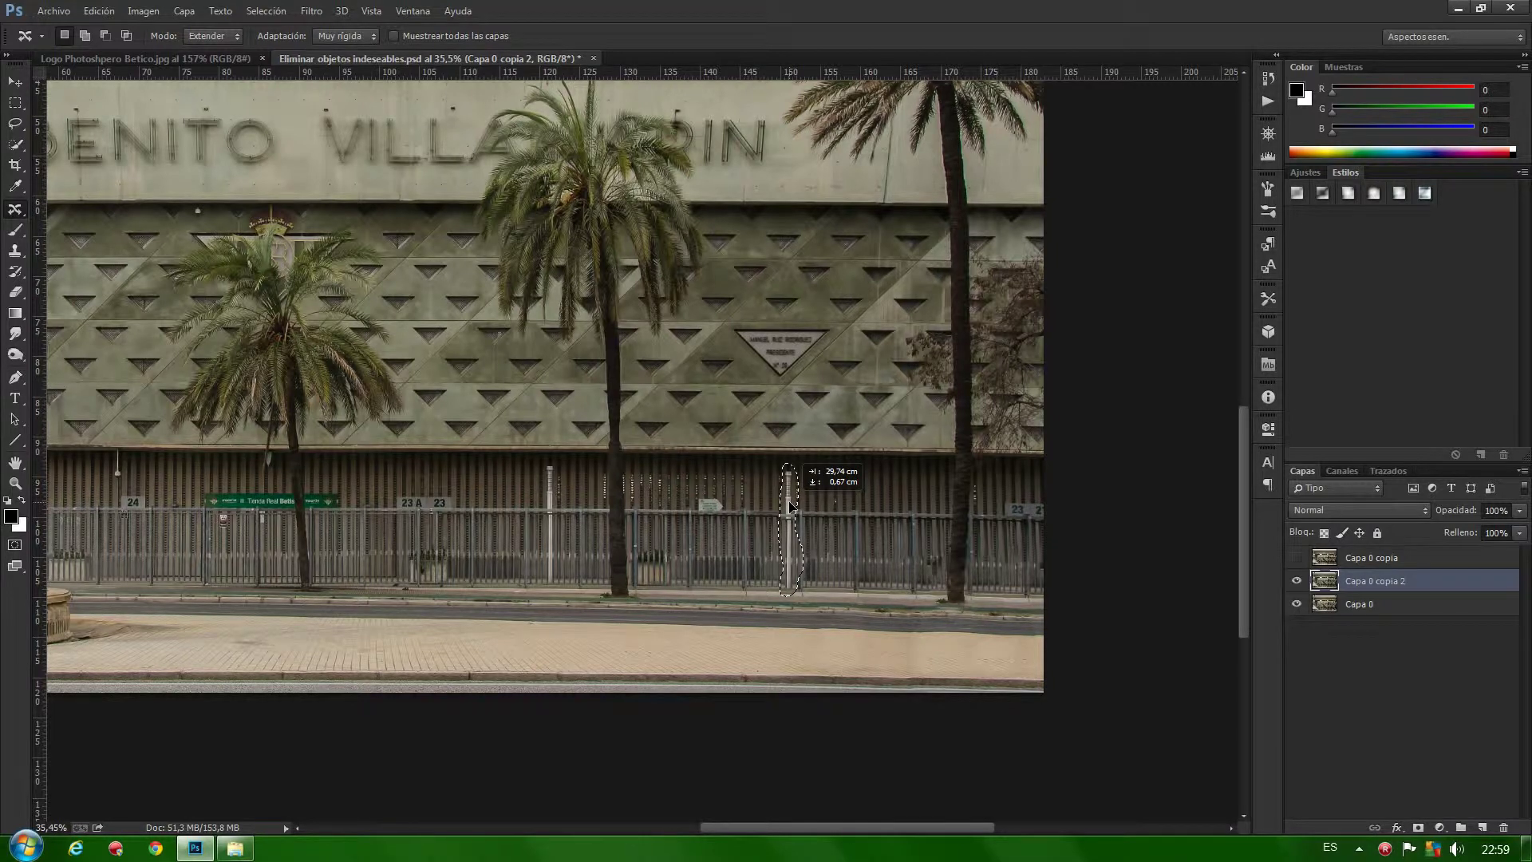
pyautogui.moveTo(790, 504); pyautogui.dragTo(787, 507)
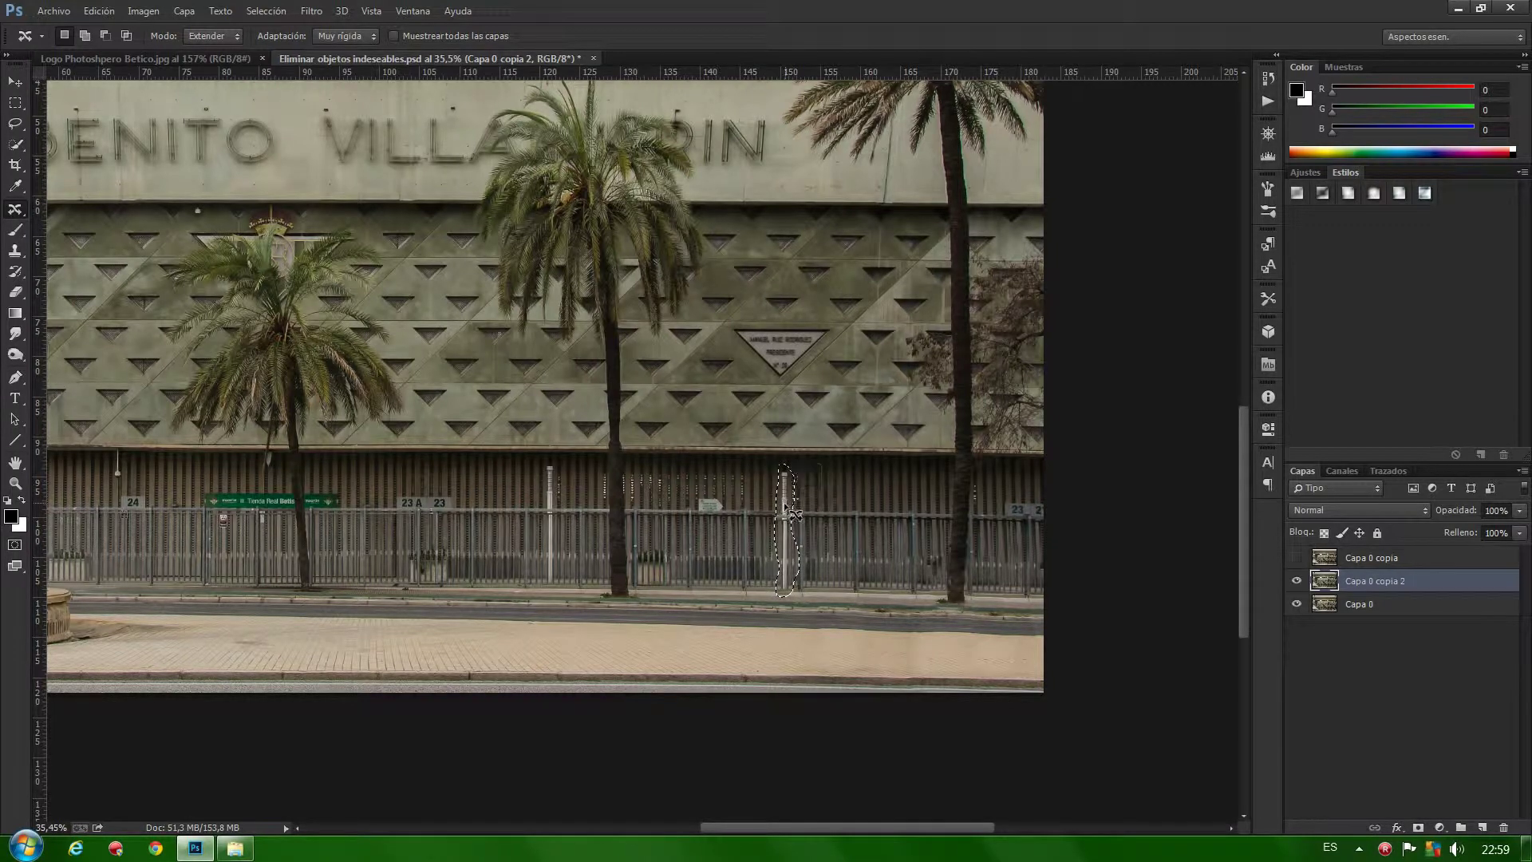
pyautogui.hotkey('ctrl', 'd')
# Toggle the Capa 0 copia 2 layer off and on to compare with the original, leaving it visible
pyautogui.keyDown('alt'); pyautogui.scroll(-3, 687, 511); pyautogui.keyUp('alt')
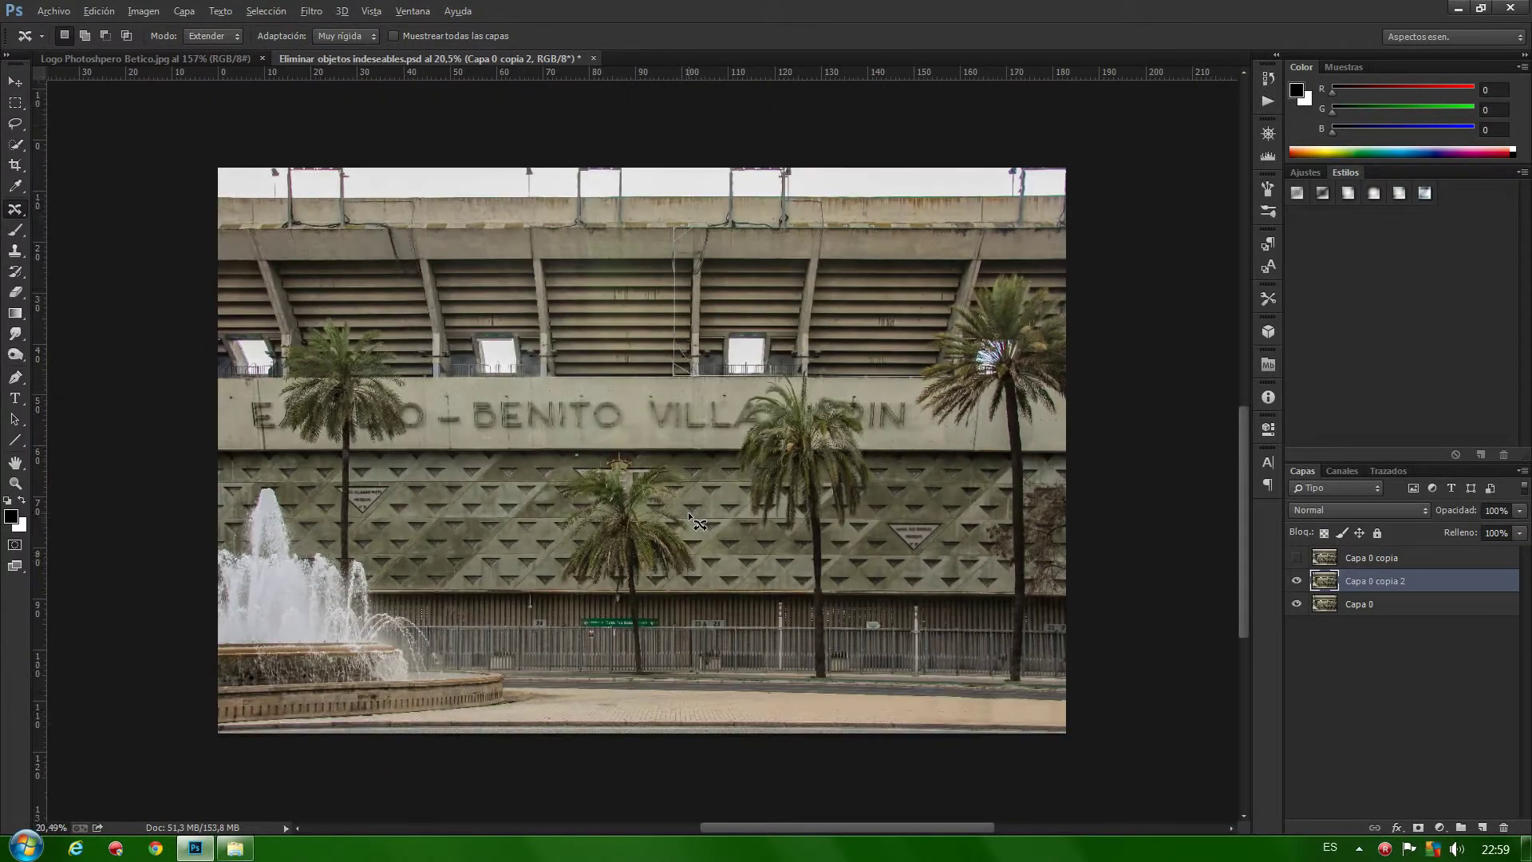
pyautogui.keyDown('alt'); pyautogui.scroll(1, 688, 511); pyautogui.keyUp('alt')
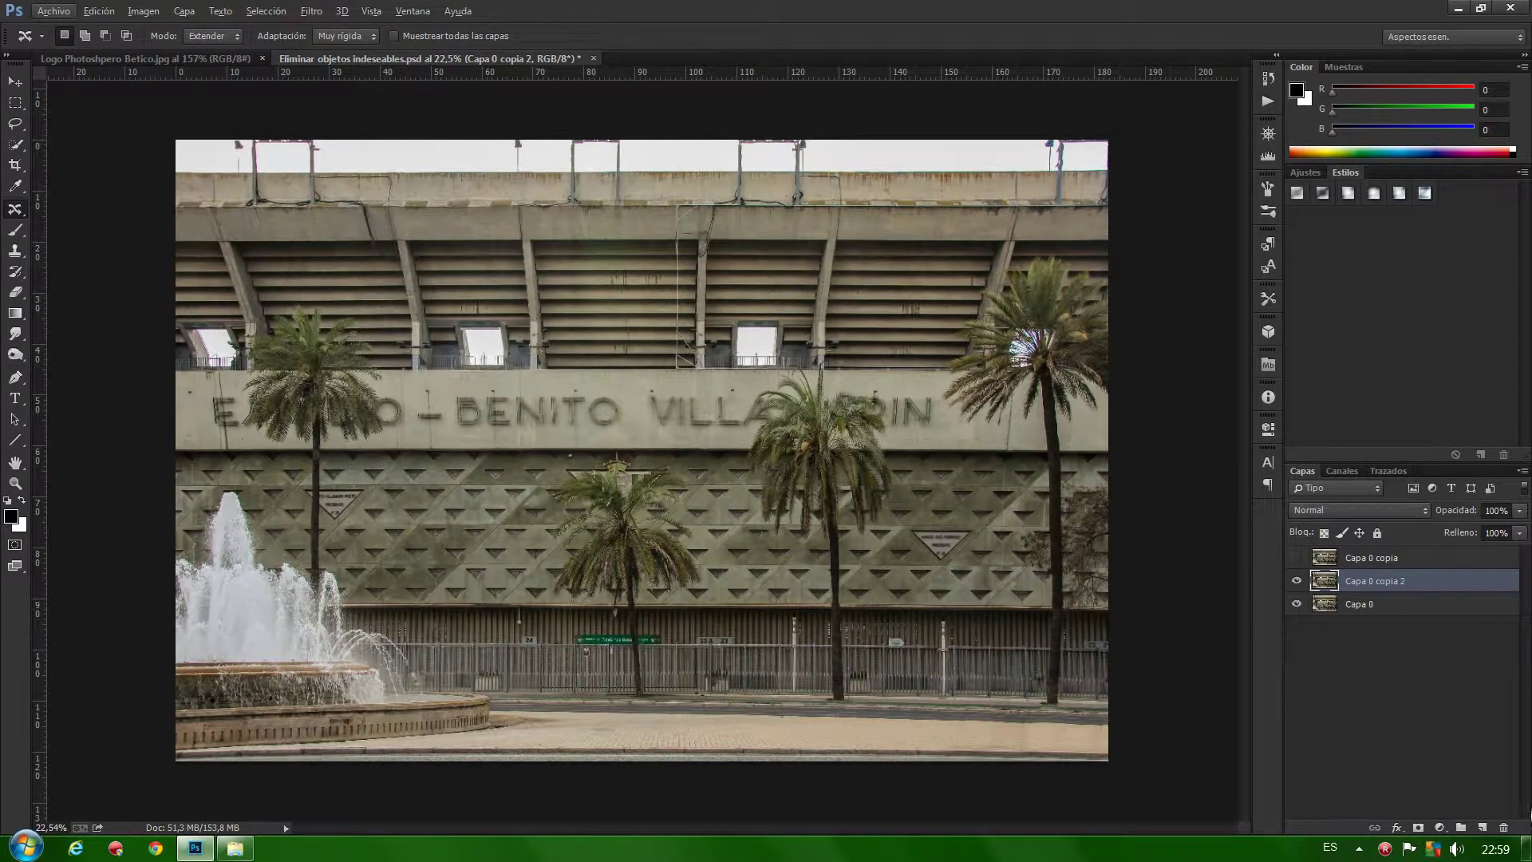
pyautogui.click(1297, 583)
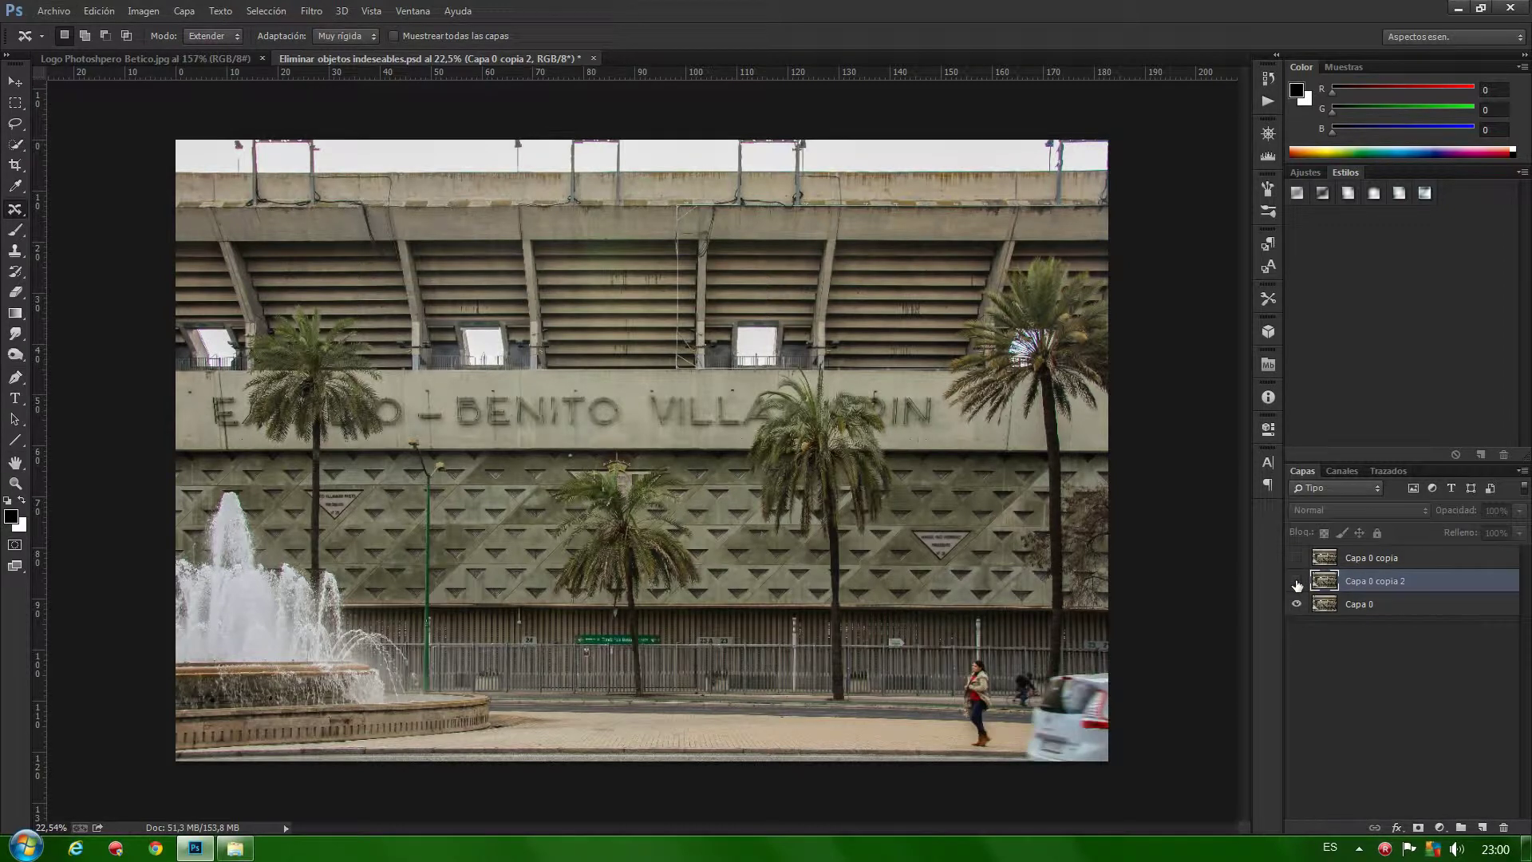
pyautogui.click(1296, 583)
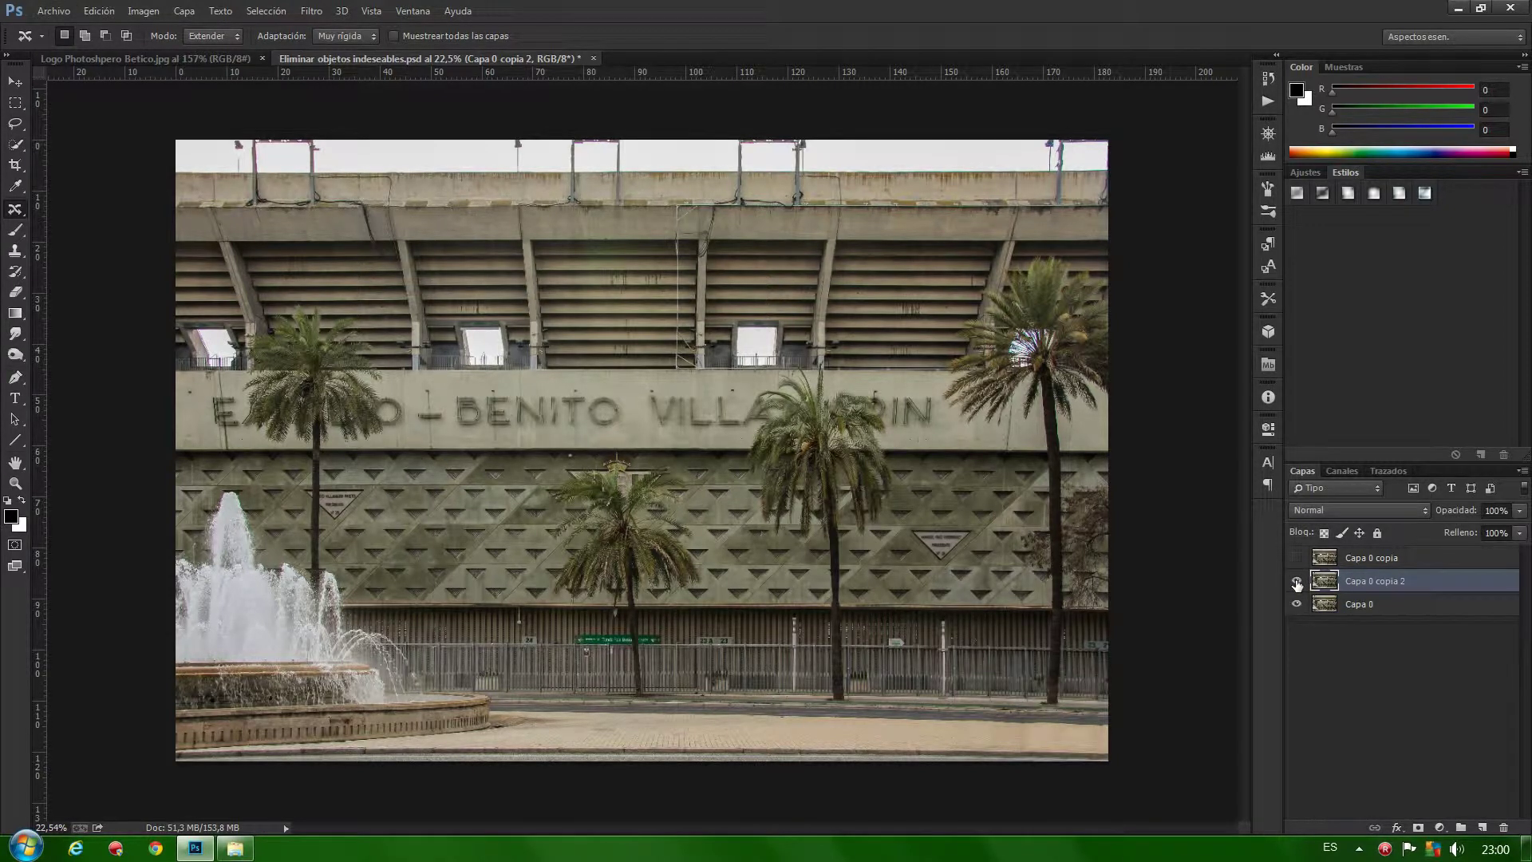
pyautogui.click(1297, 582)
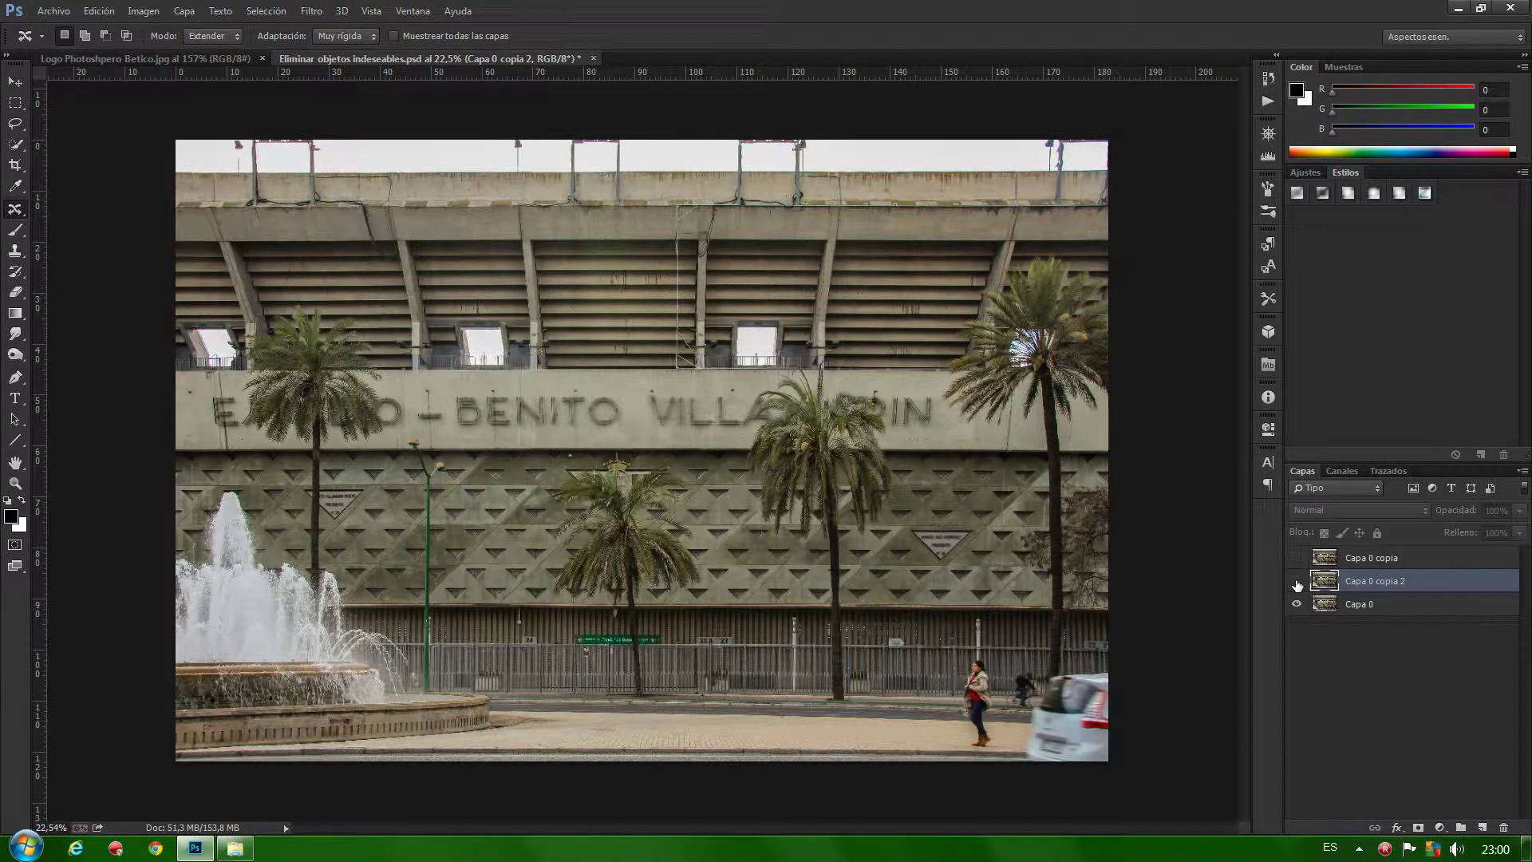
pyautogui.click(1297, 582)
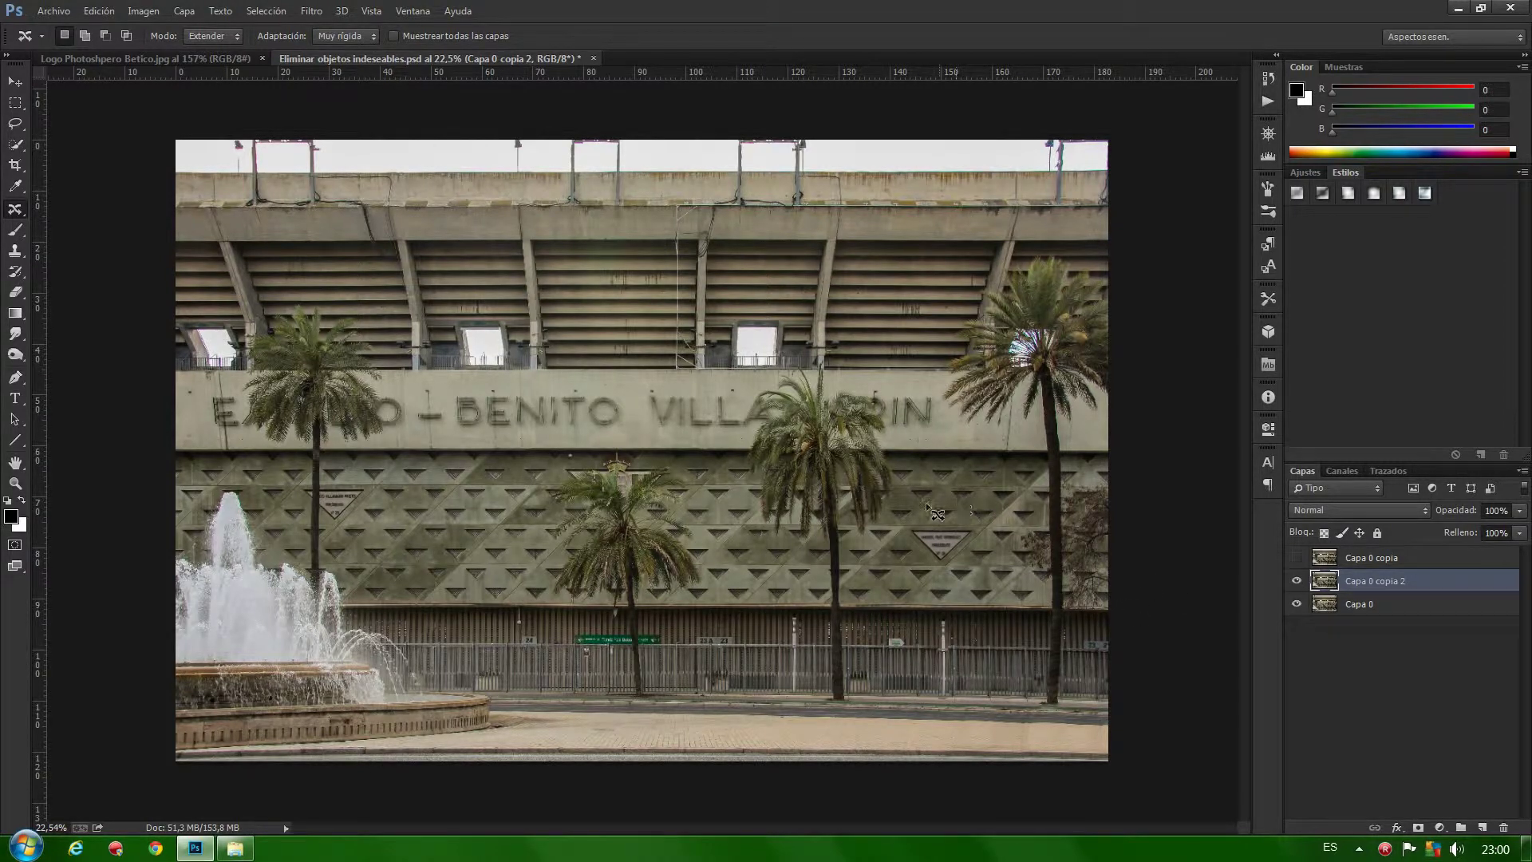
pyautogui.scroll(2, 681, 409)
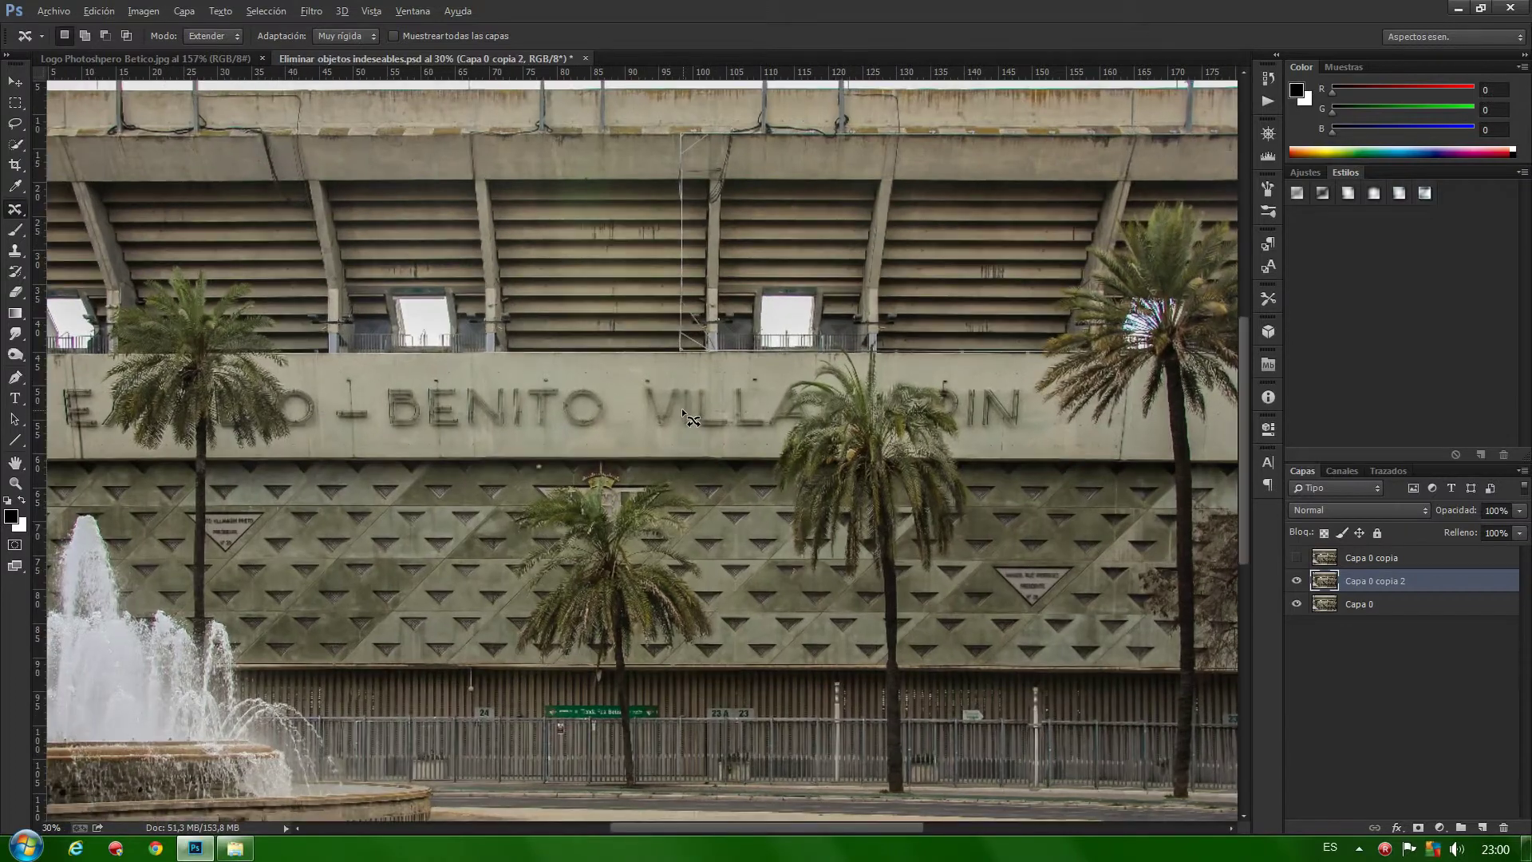
# Patch away the lamp at the roof's top left with sky
pyautogui.moveTo(1243, 360); pyautogui.dragTo(1242, 308)
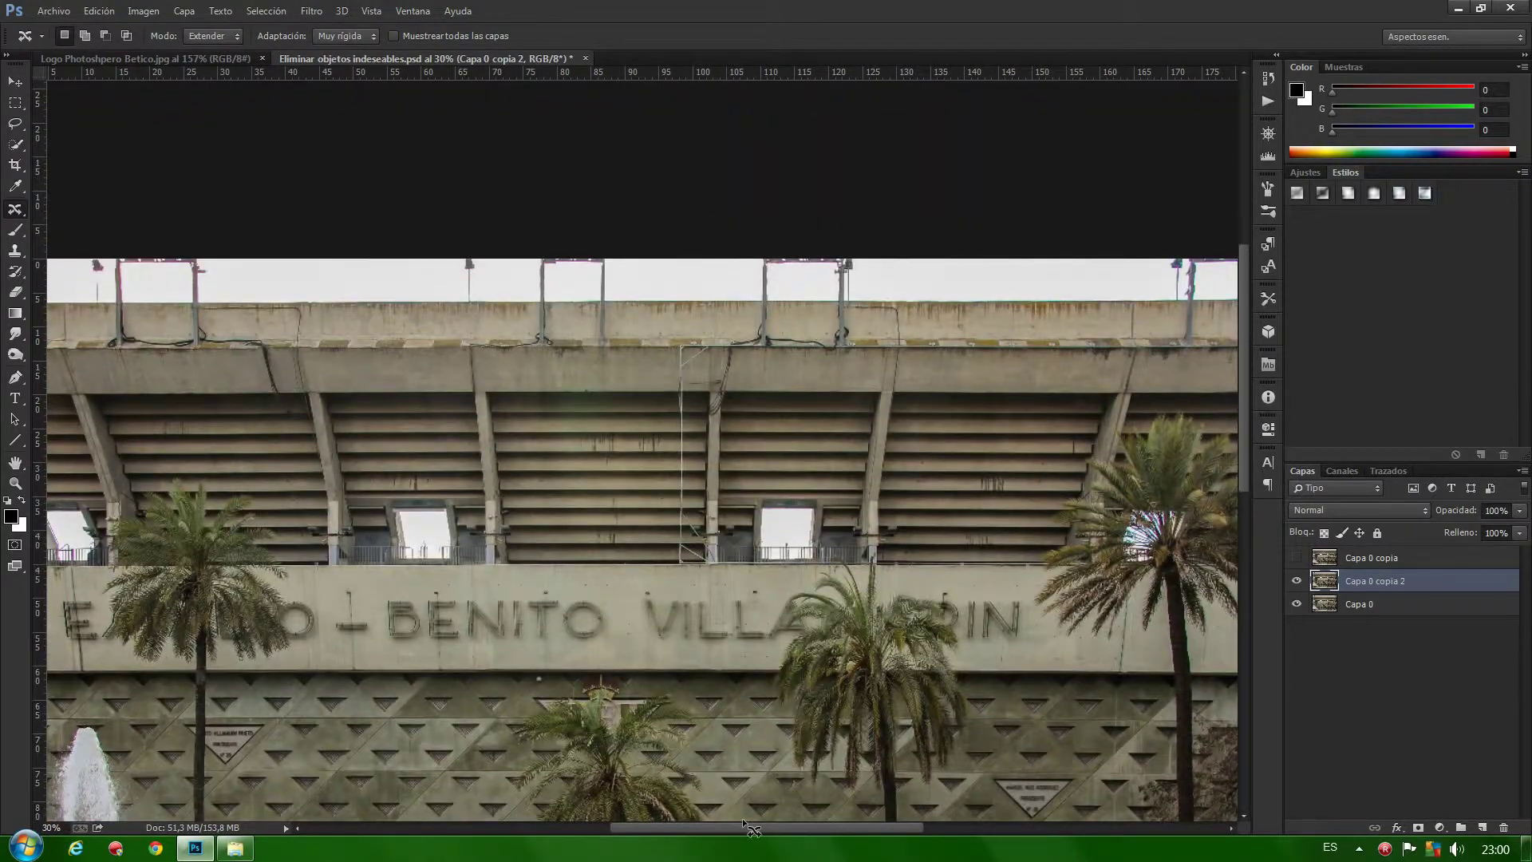
pyautogui.moveTo(727, 827); pyautogui.dragTo(661, 827)
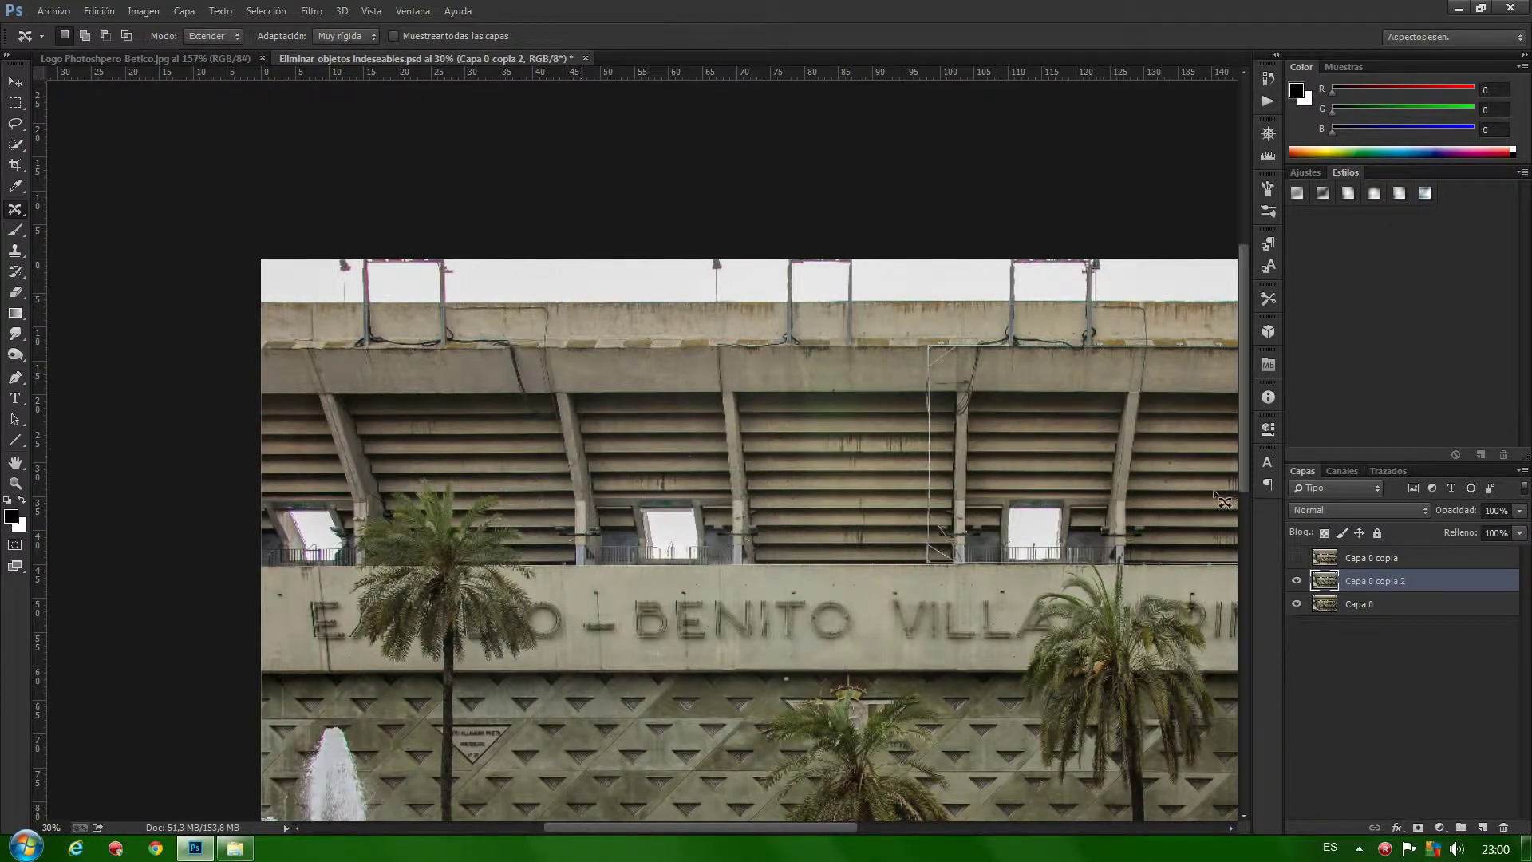
pyautogui.rightClick(15, 212)
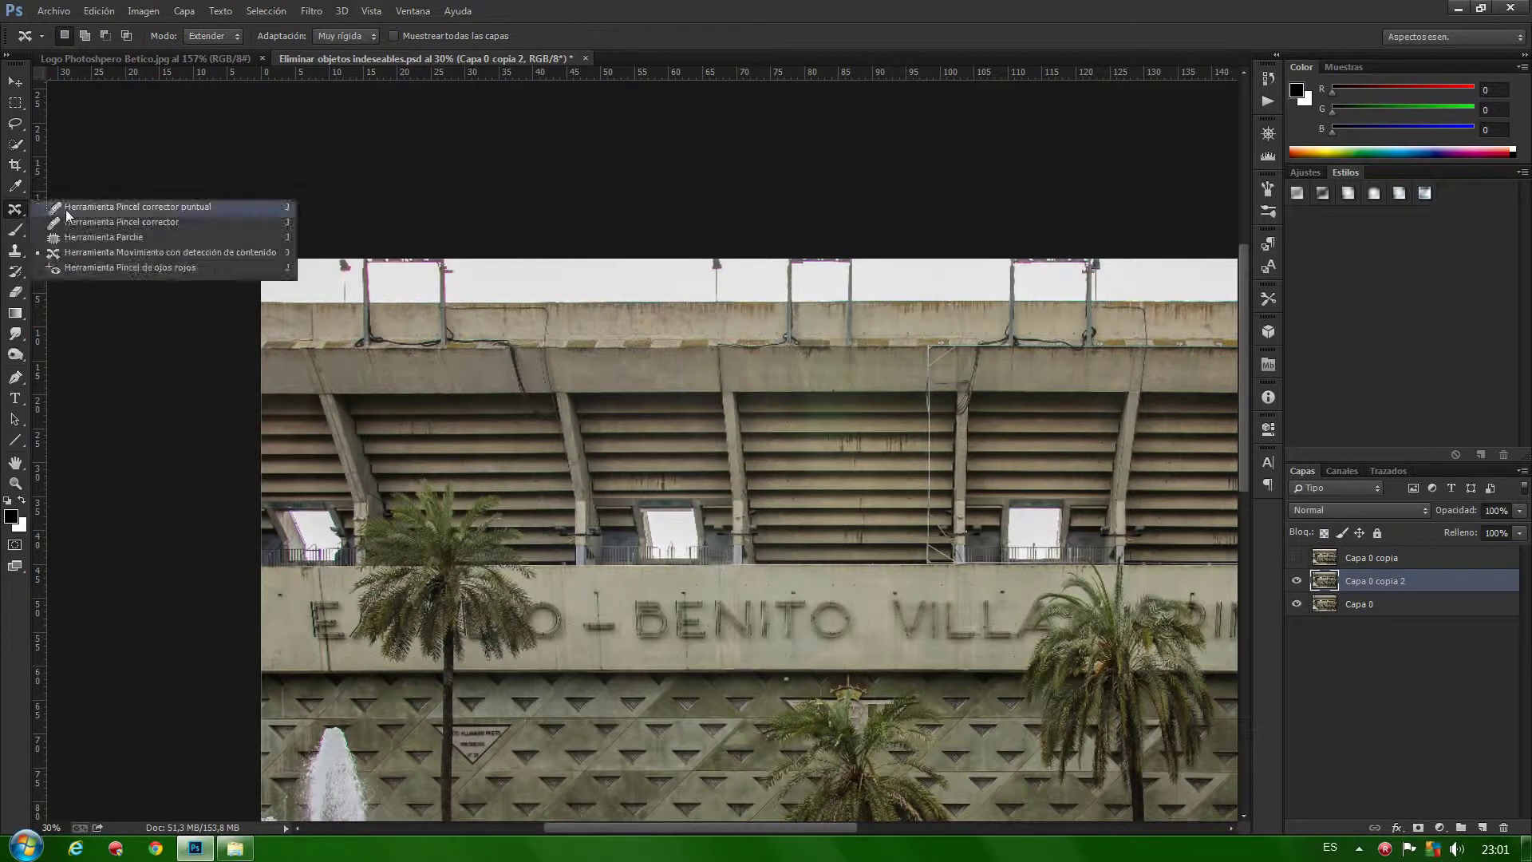
pyautogui.click(86, 239)
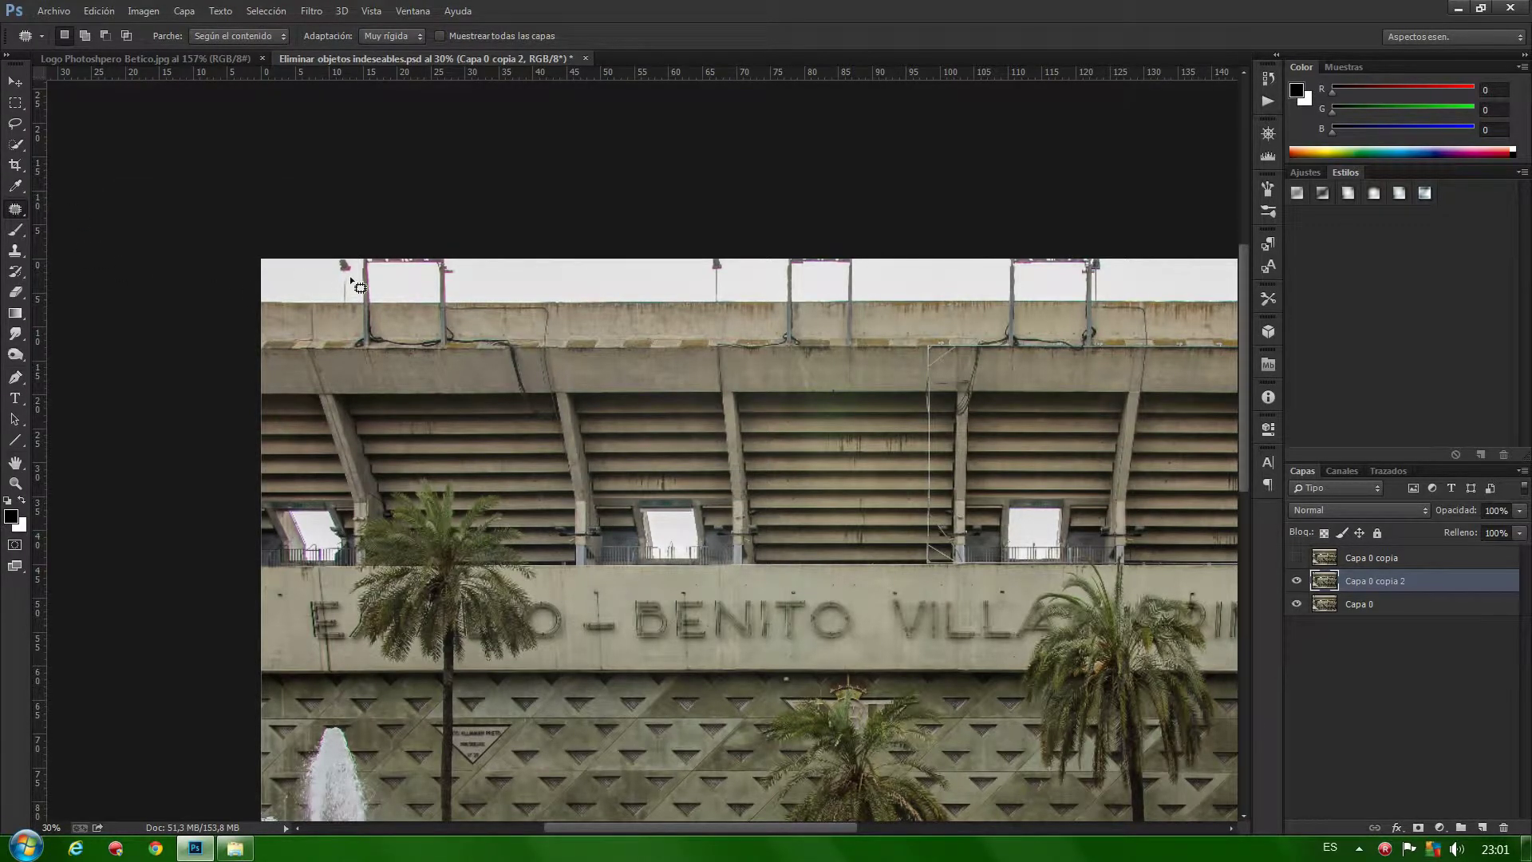
pyautogui.moveTo(327, 260)
pyautogui.mouseDown()
pyautogui.moveTo(343, 312)
pyautogui.moveTo(306, 289)
pyautogui.mouseUp()
pyautogui.hotkey('ctrl', 'd')
# Patch the left roof frame and the light pole on the roof top with clean sky
pyautogui.moveTo(441, 310)
pyautogui.mouseDown()
pyautogui.moveTo(375, 307)
pyautogui.moveTo(511, 283)
pyautogui.mouseUp()
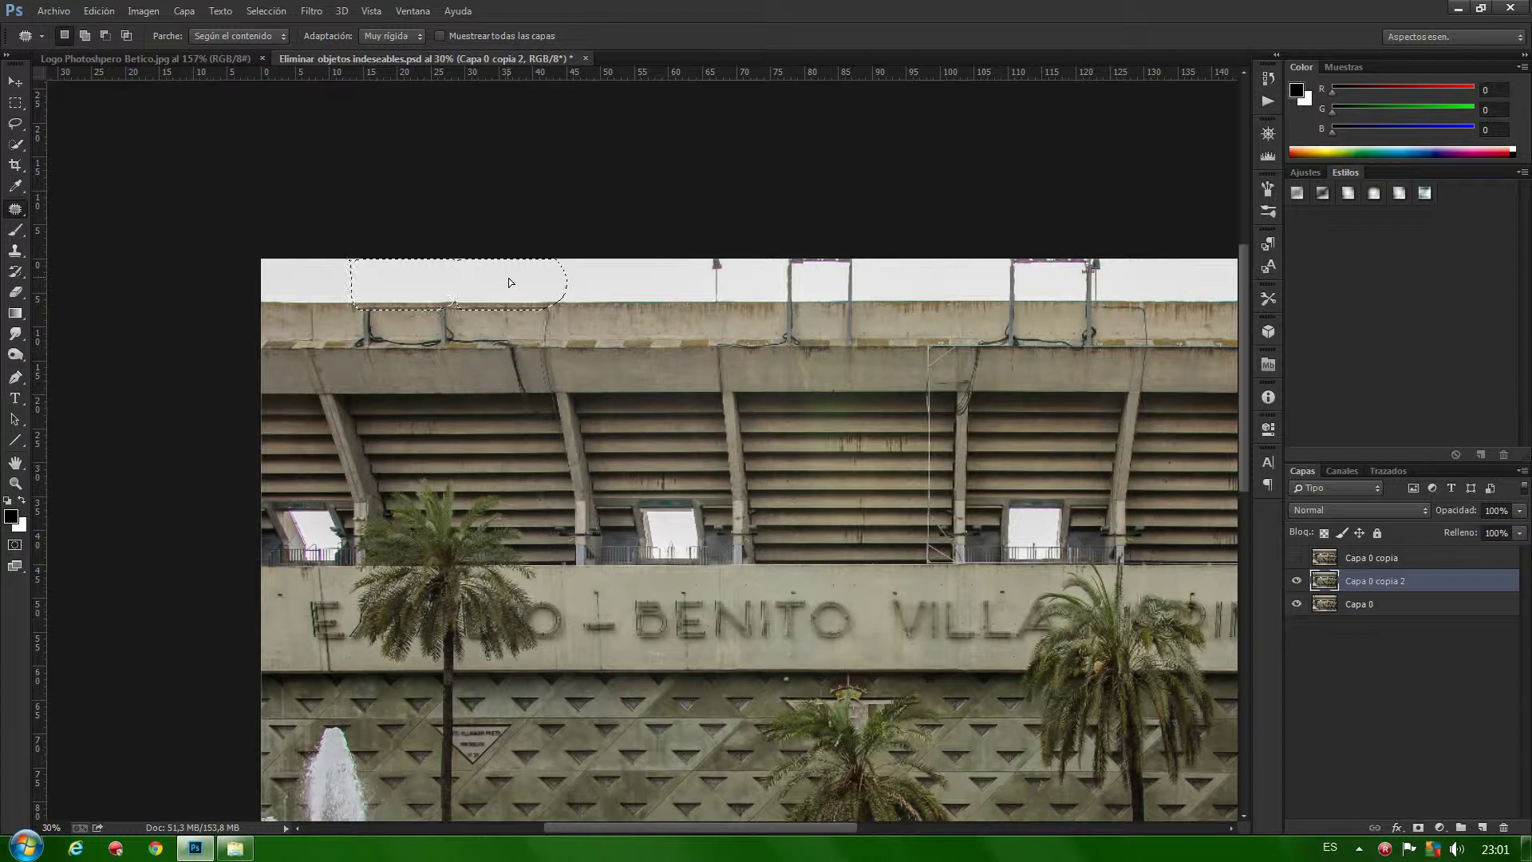
pyautogui.hotkey('ctrl', 'd')
pyautogui.moveTo(726, 259); pyautogui.dragTo(675, 294)
pyautogui.moveTo(778, 260)
pyautogui.mouseDown()
pyautogui.moveTo(782, 307)
pyautogui.moveTo(874, 263)
pyautogui.moveTo(708, 286)
pyautogui.mouseUp()
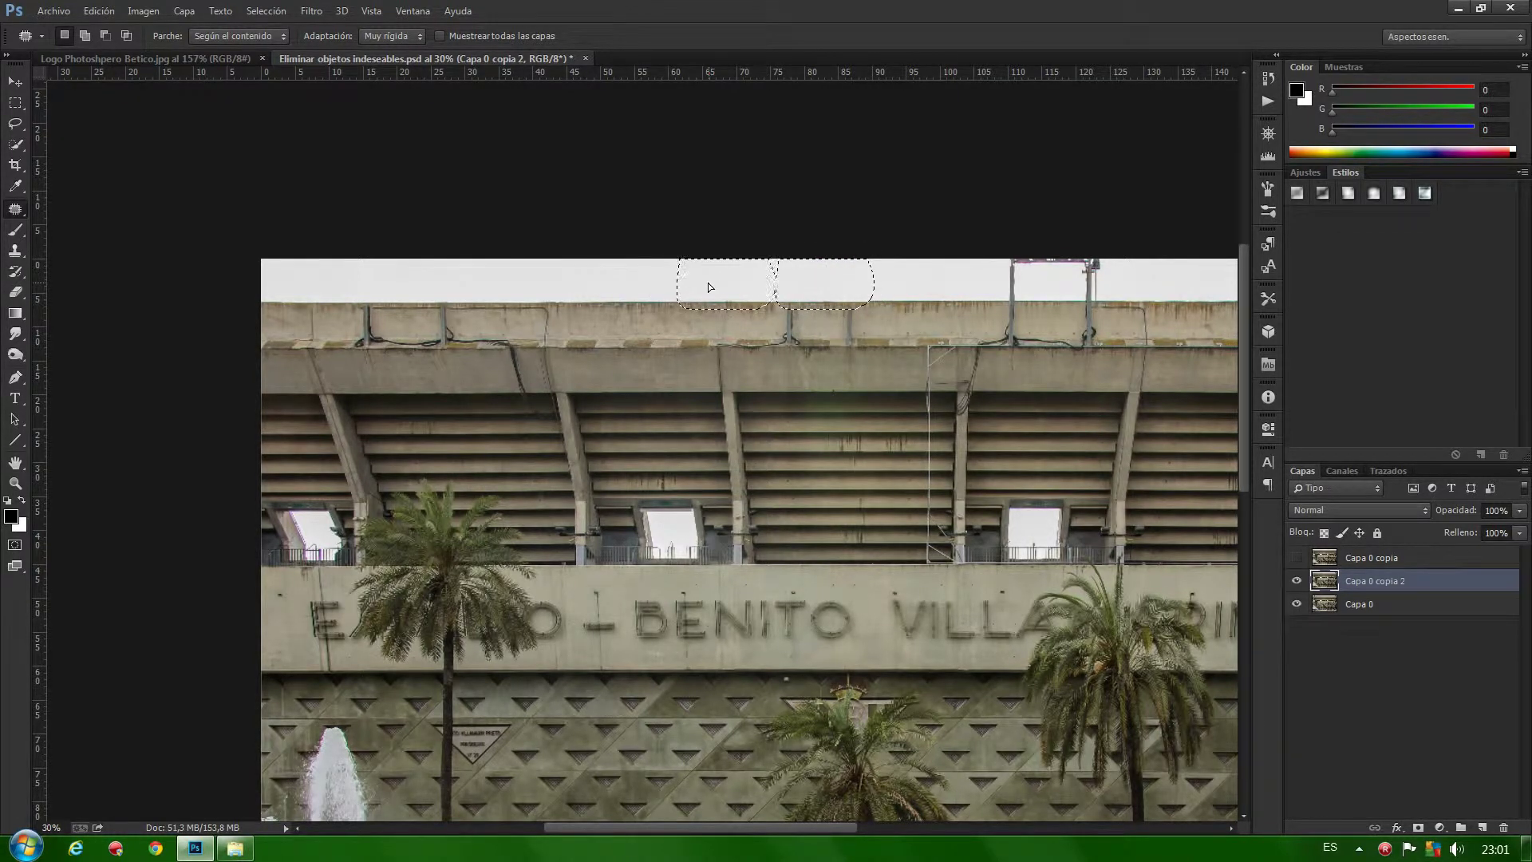
pyautogui.hotkey('ctrl', 'd')
# Patch away the pole at the roof's top right with sky
pyautogui.moveTo(984, 286)
pyautogui.mouseDown()
pyautogui.moveTo(1014, 316)
pyautogui.moveTo(1110, 308)
pyautogui.moveTo(1109, 249)
pyautogui.moveTo(994, 253)
pyautogui.moveTo(926, 285)
pyautogui.mouseUp()
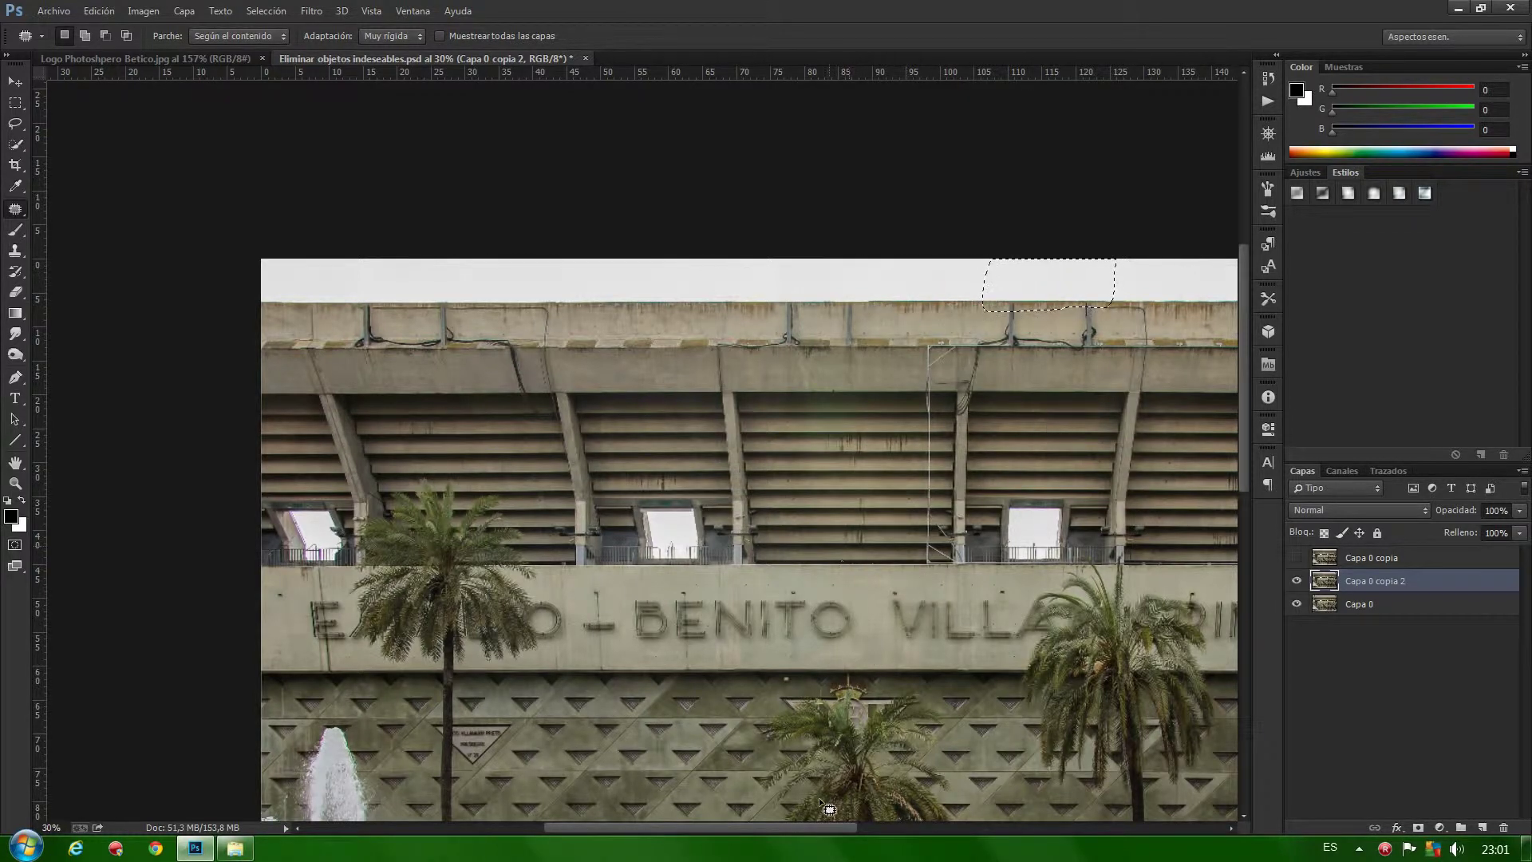
pyautogui.moveTo(837, 827); pyautogui.dragTo(983, 826)
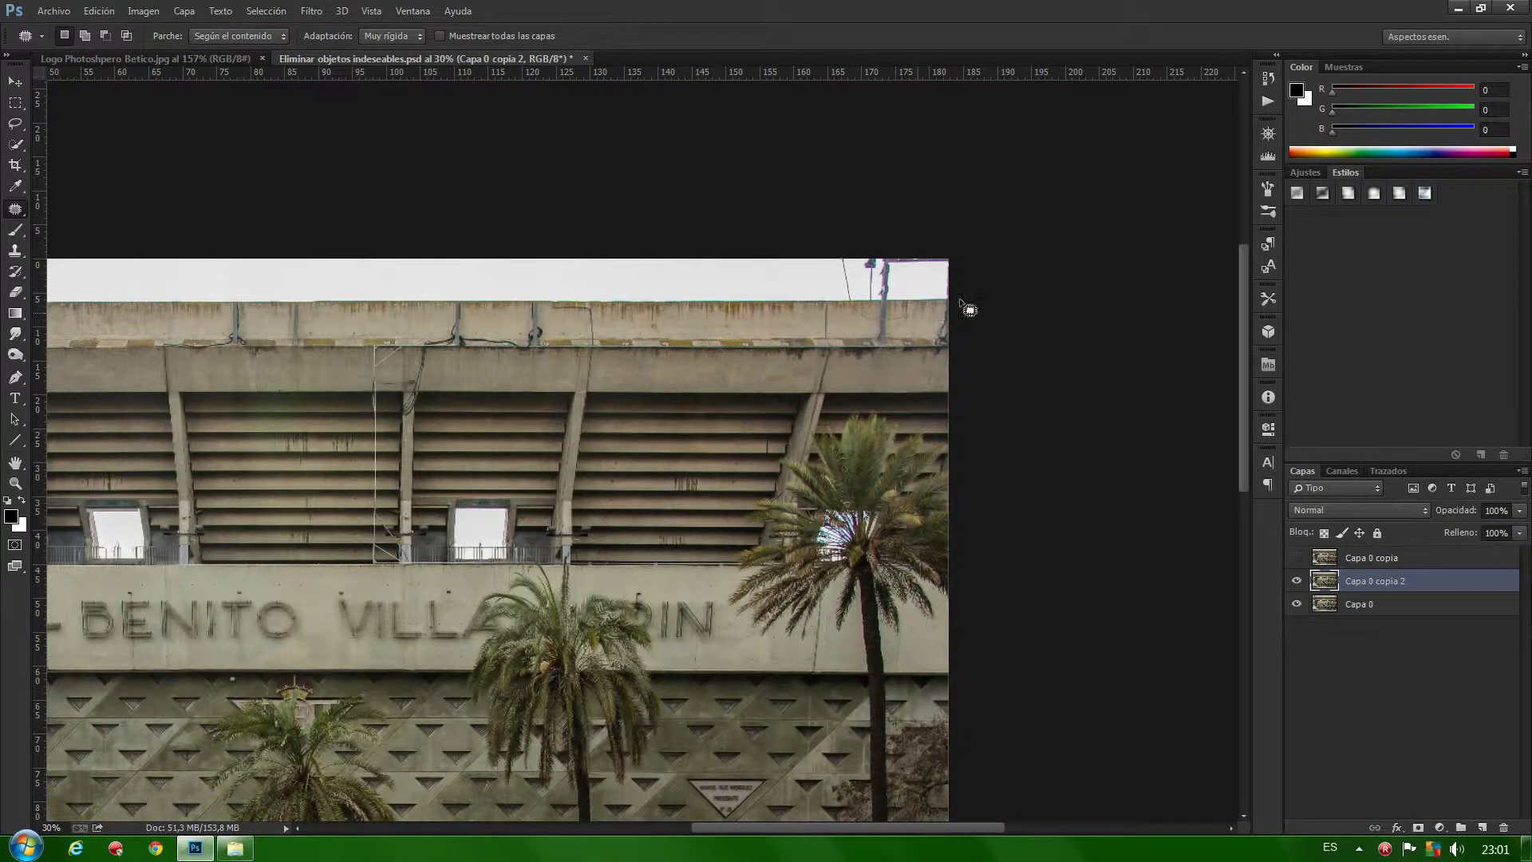
pyautogui.moveTo(891, 280); pyautogui.dragTo(699, 285)
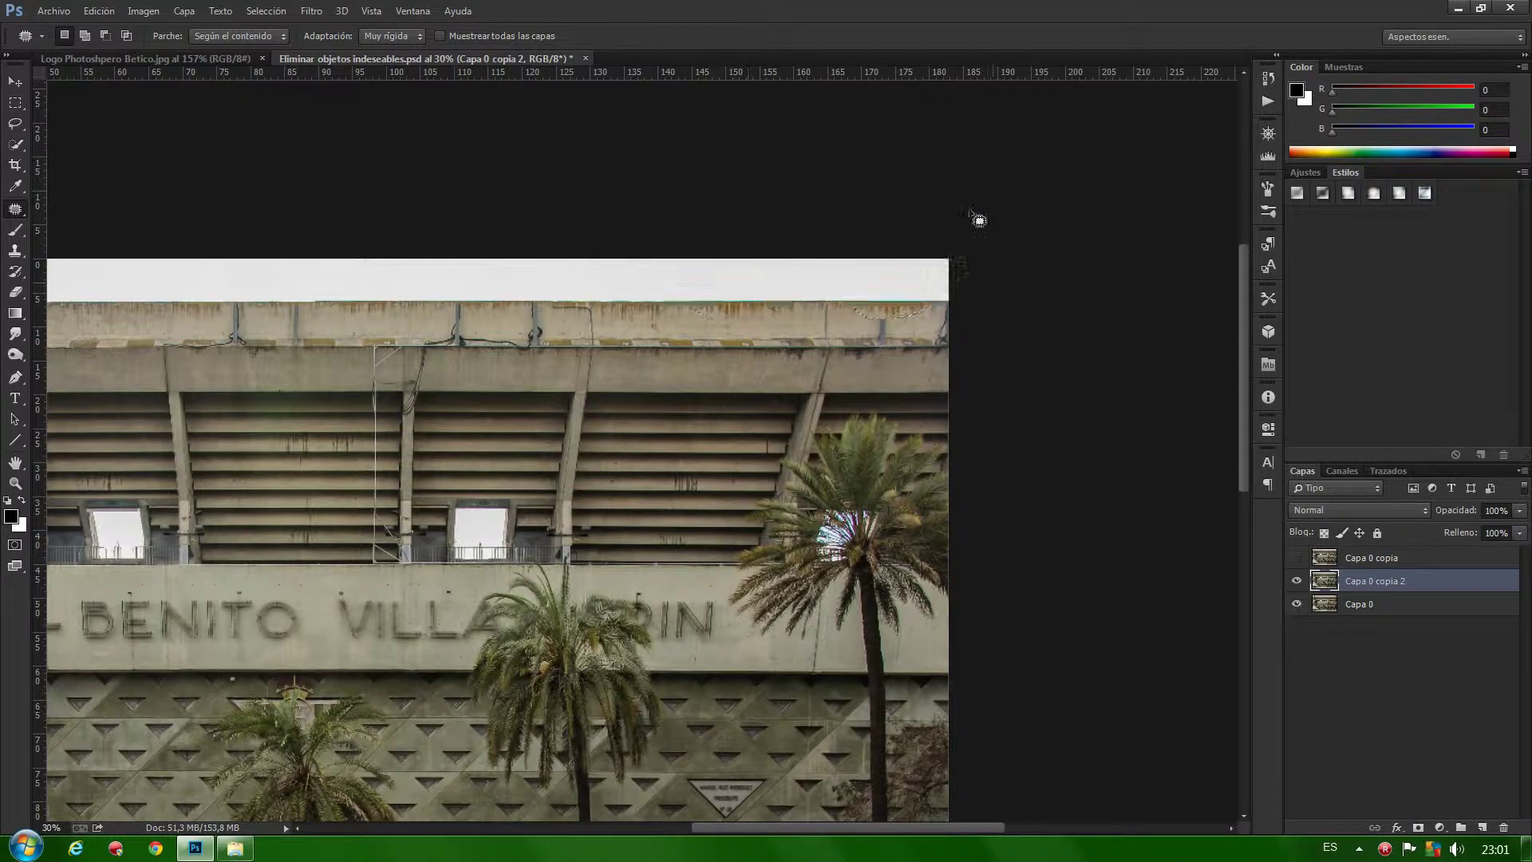
pyautogui.moveTo(888, 827); pyautogui.dragTo(703, 828)
# Zoom in and spot-heal a stretch of the parapet-top cable with a shrunken brush
pyautogui.scroll(2, 463, 356)
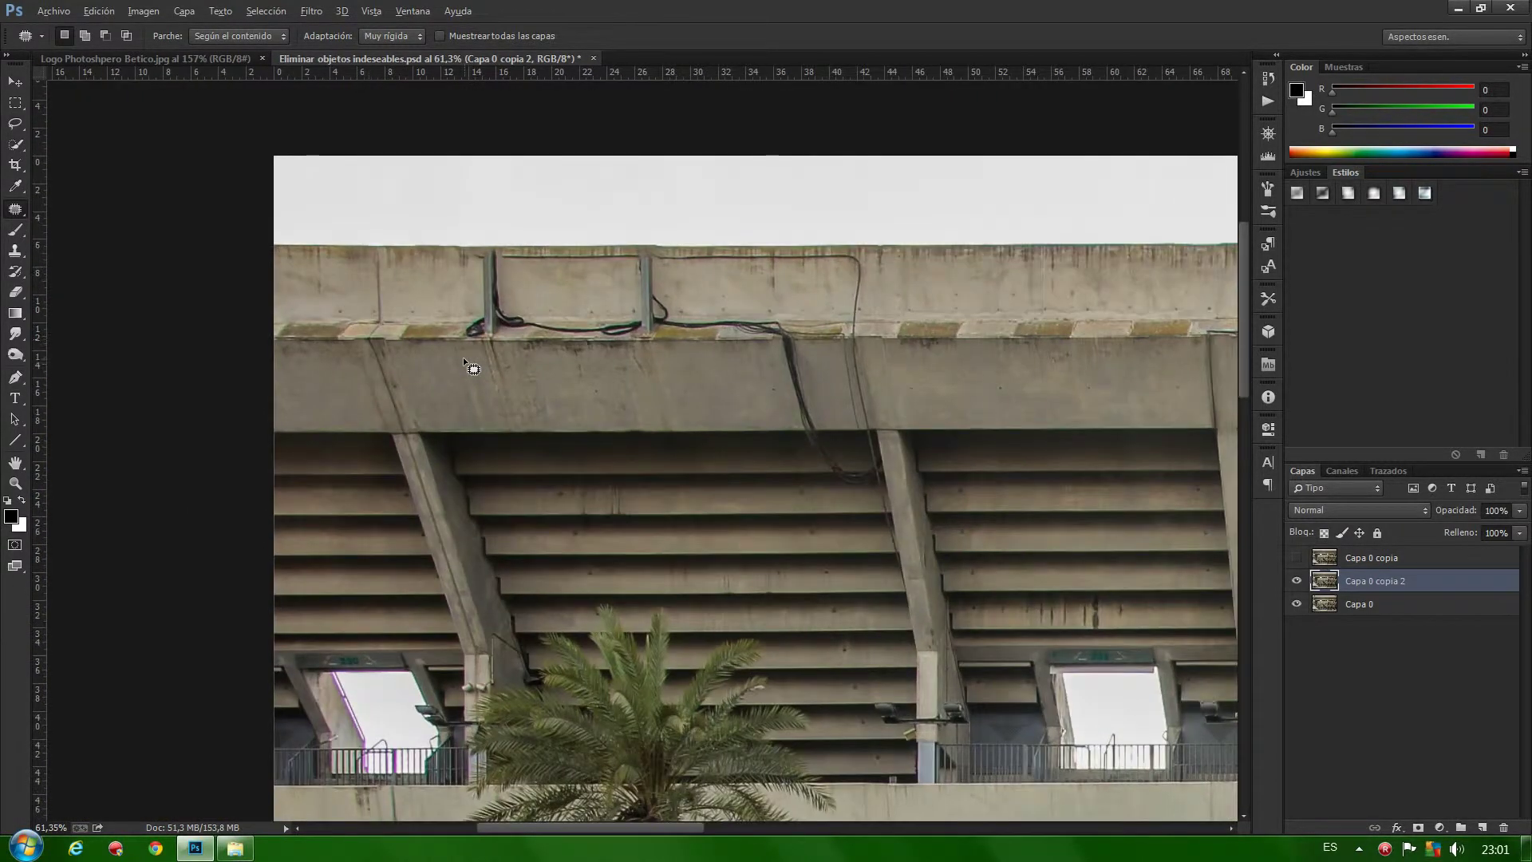
pyautogui.scroll(1, 463, 357)
pyautogui.scroll(2, 463, 357)
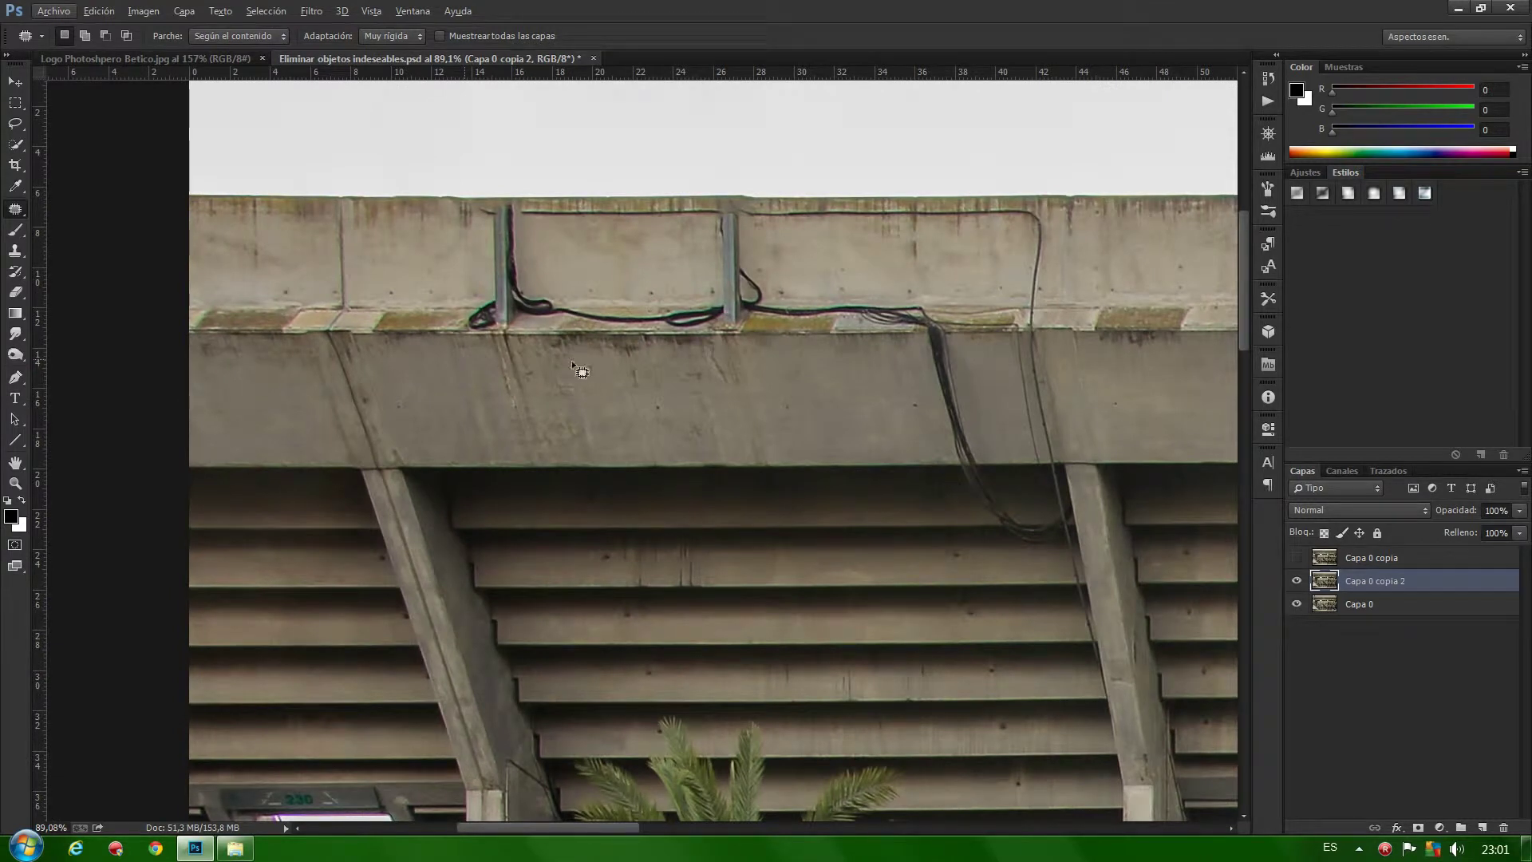
pyautogui.scroll(1, 681, 280)
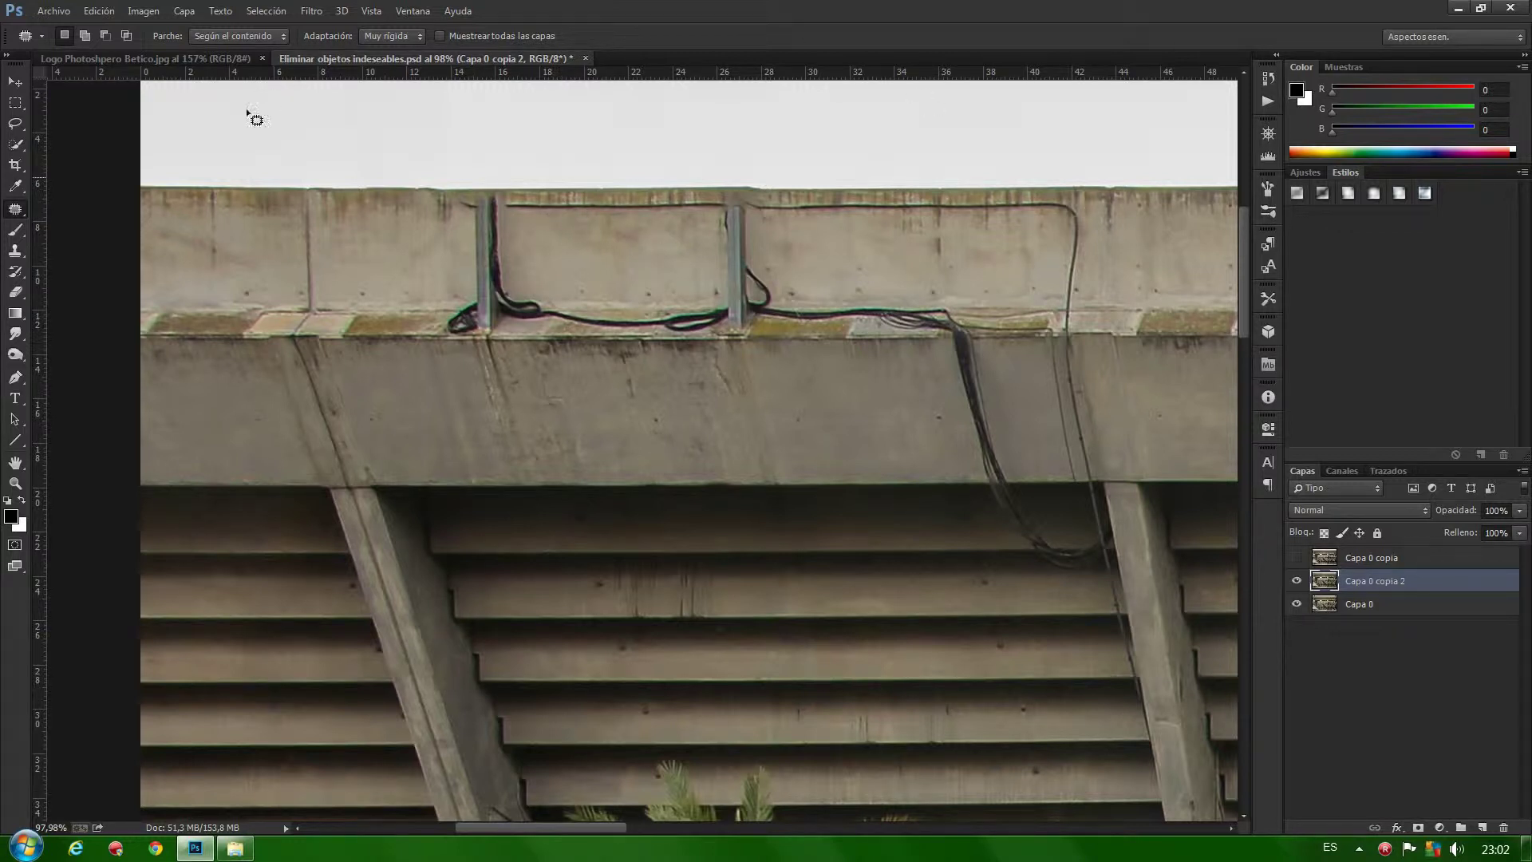
pyautogui.click(17, 229)
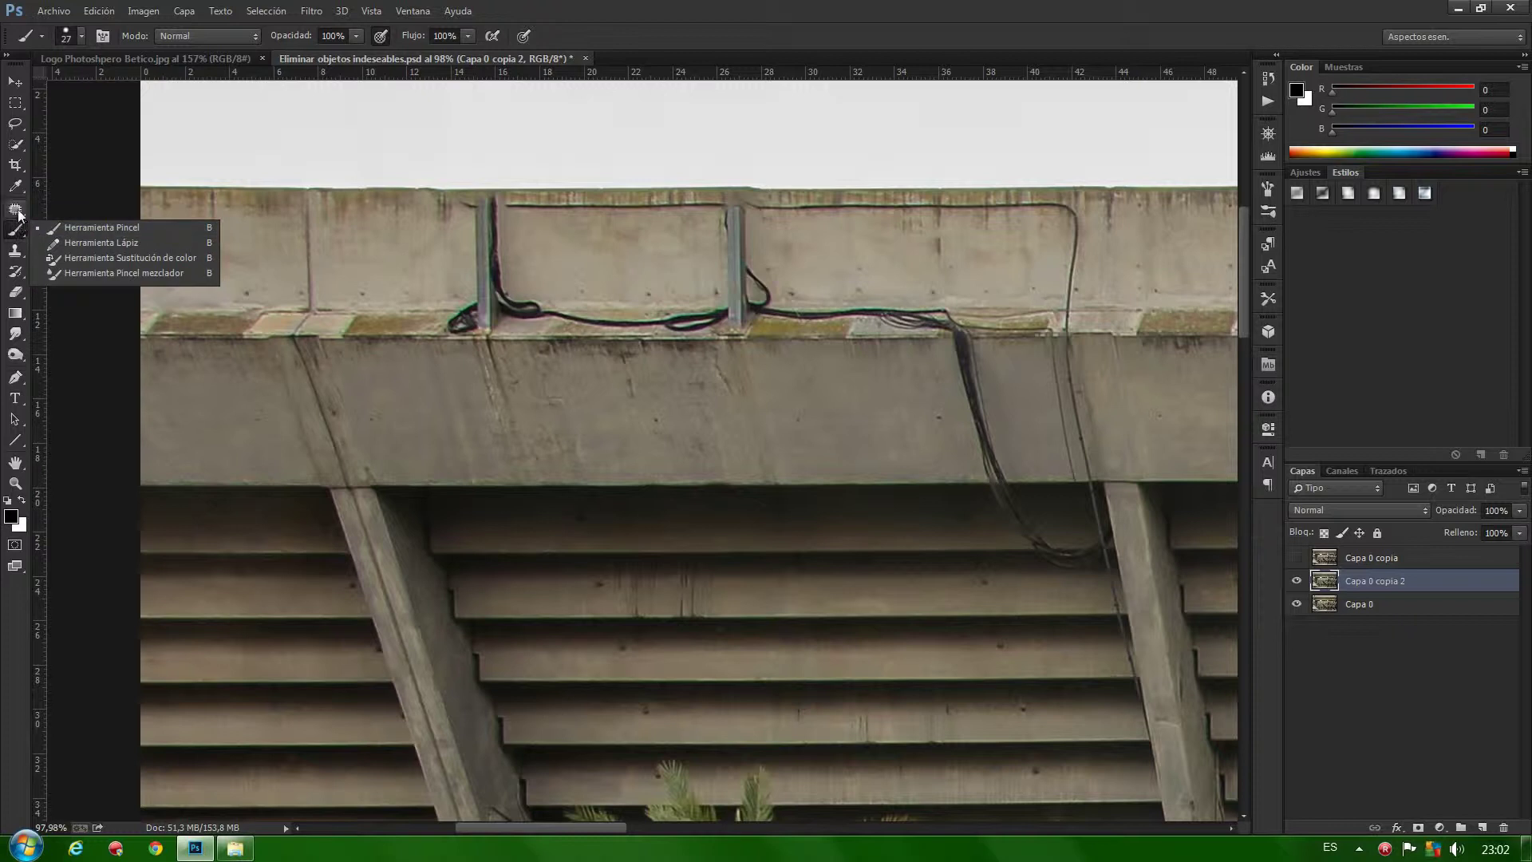
pyautogui.click(16, 209)
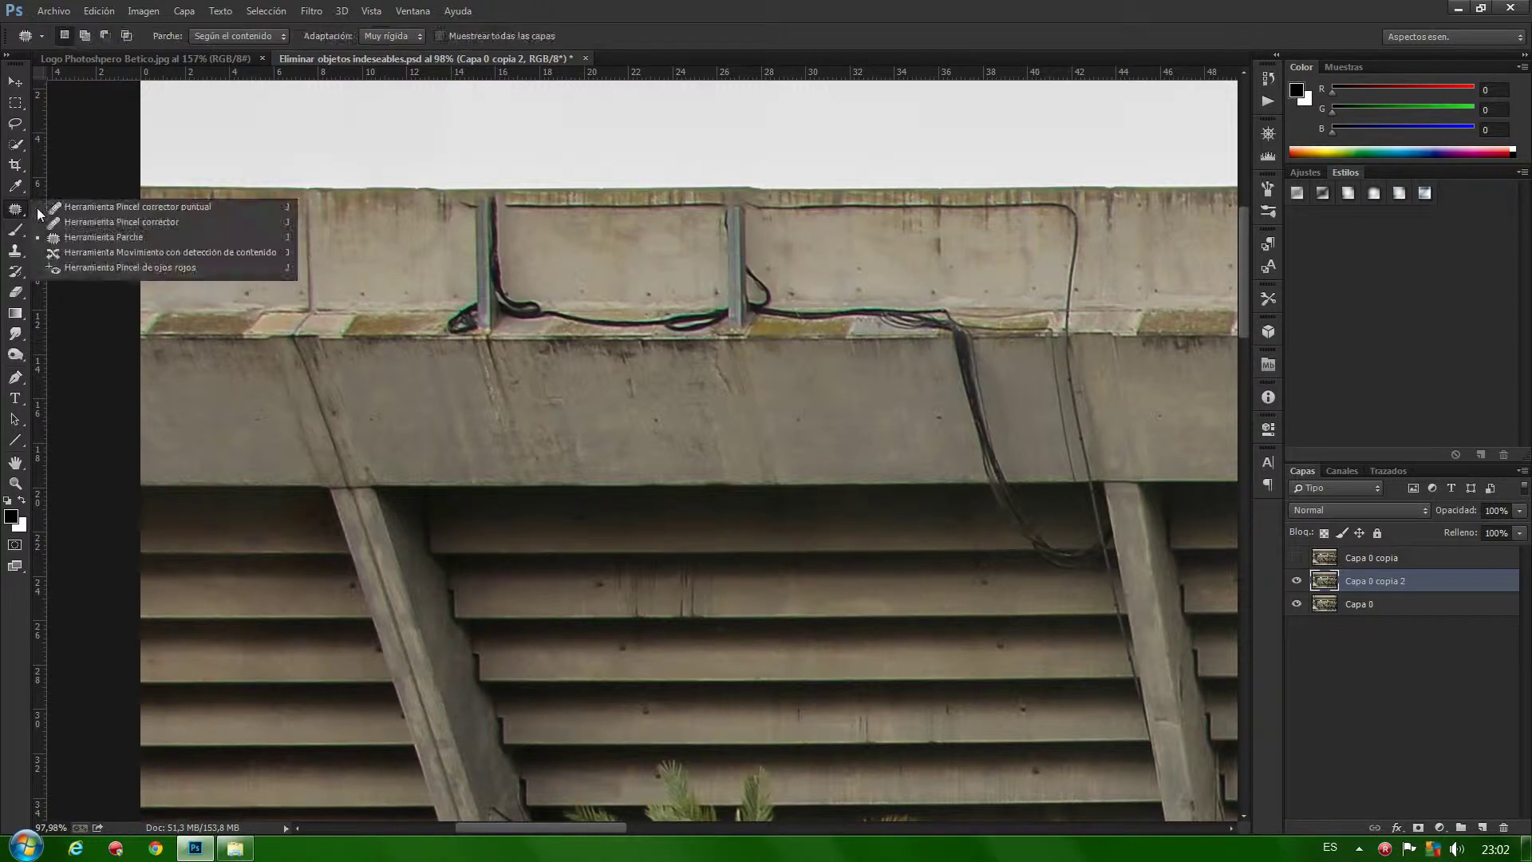
pyautogui.click(122, 205)
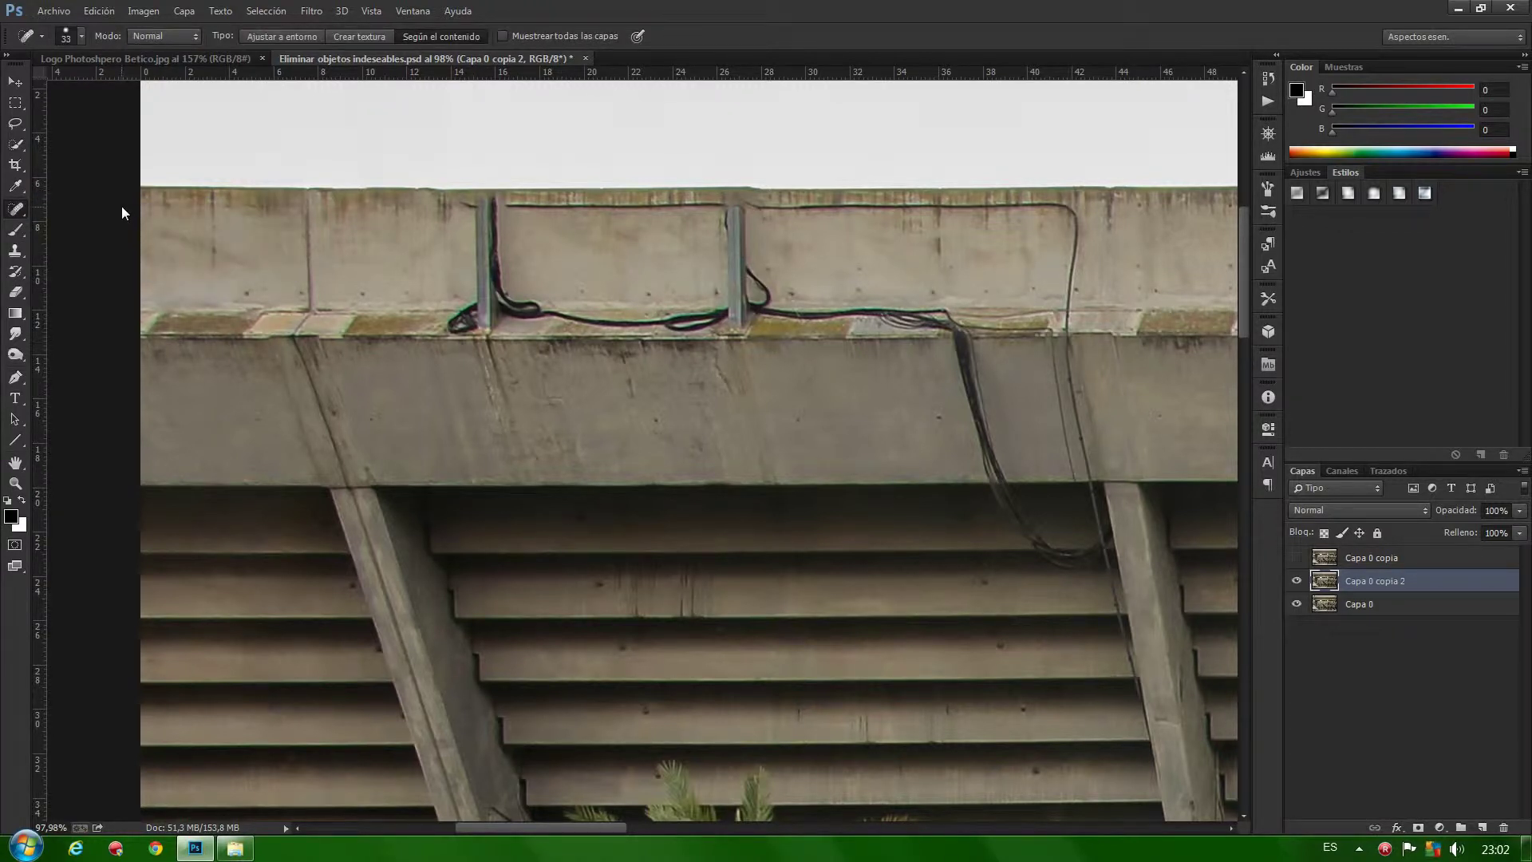
pyautogui.keyDown('alt'); pyautogui.rightClick(573, 239); pyautogui.keyUp('alt')
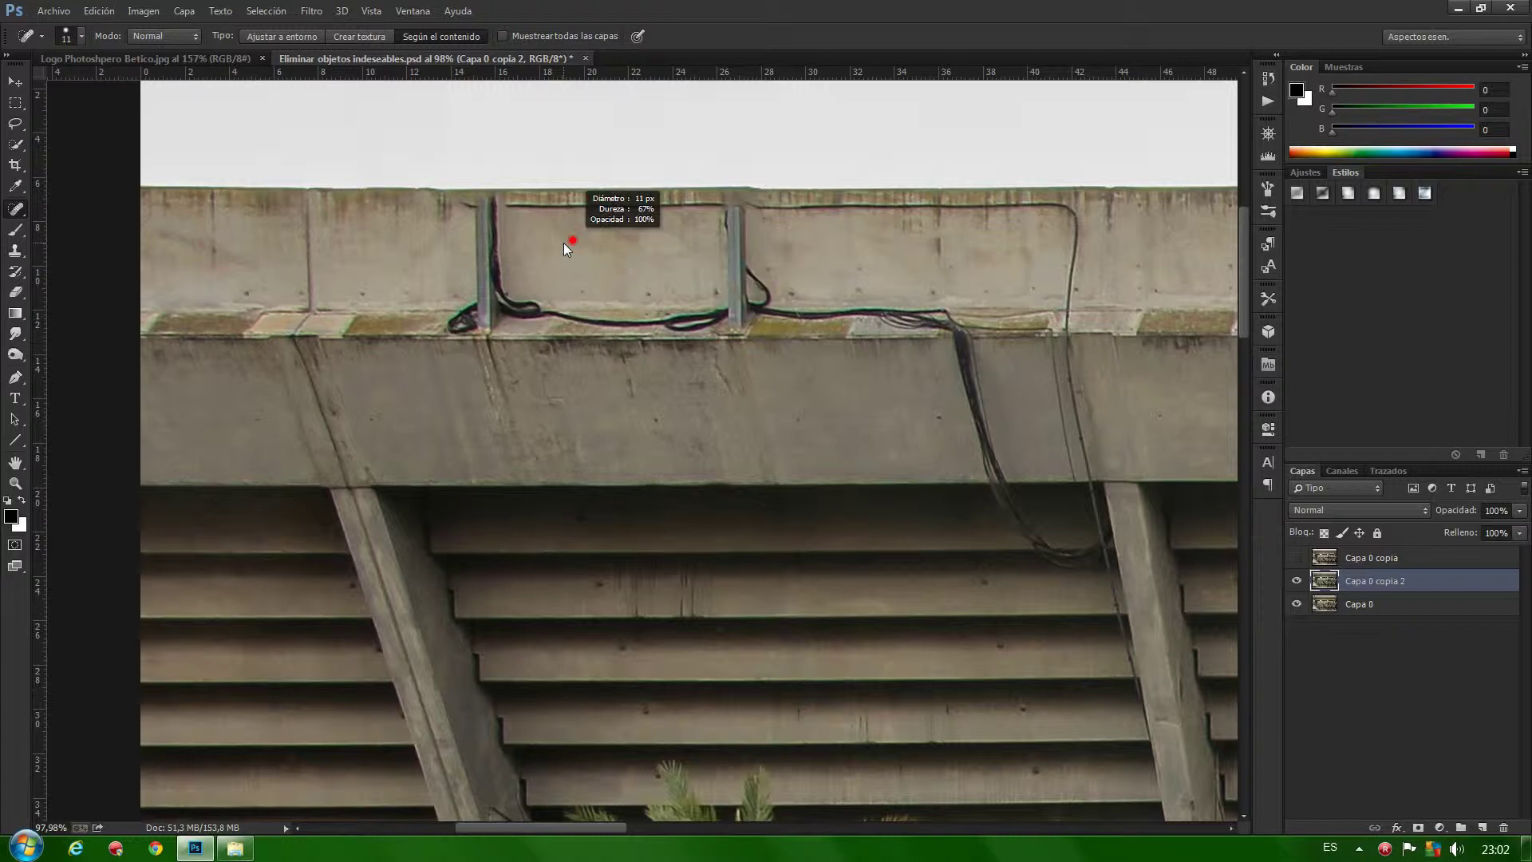
pyautogui.moveTo(510, 204); pyautogui.dragTo(726, 205)
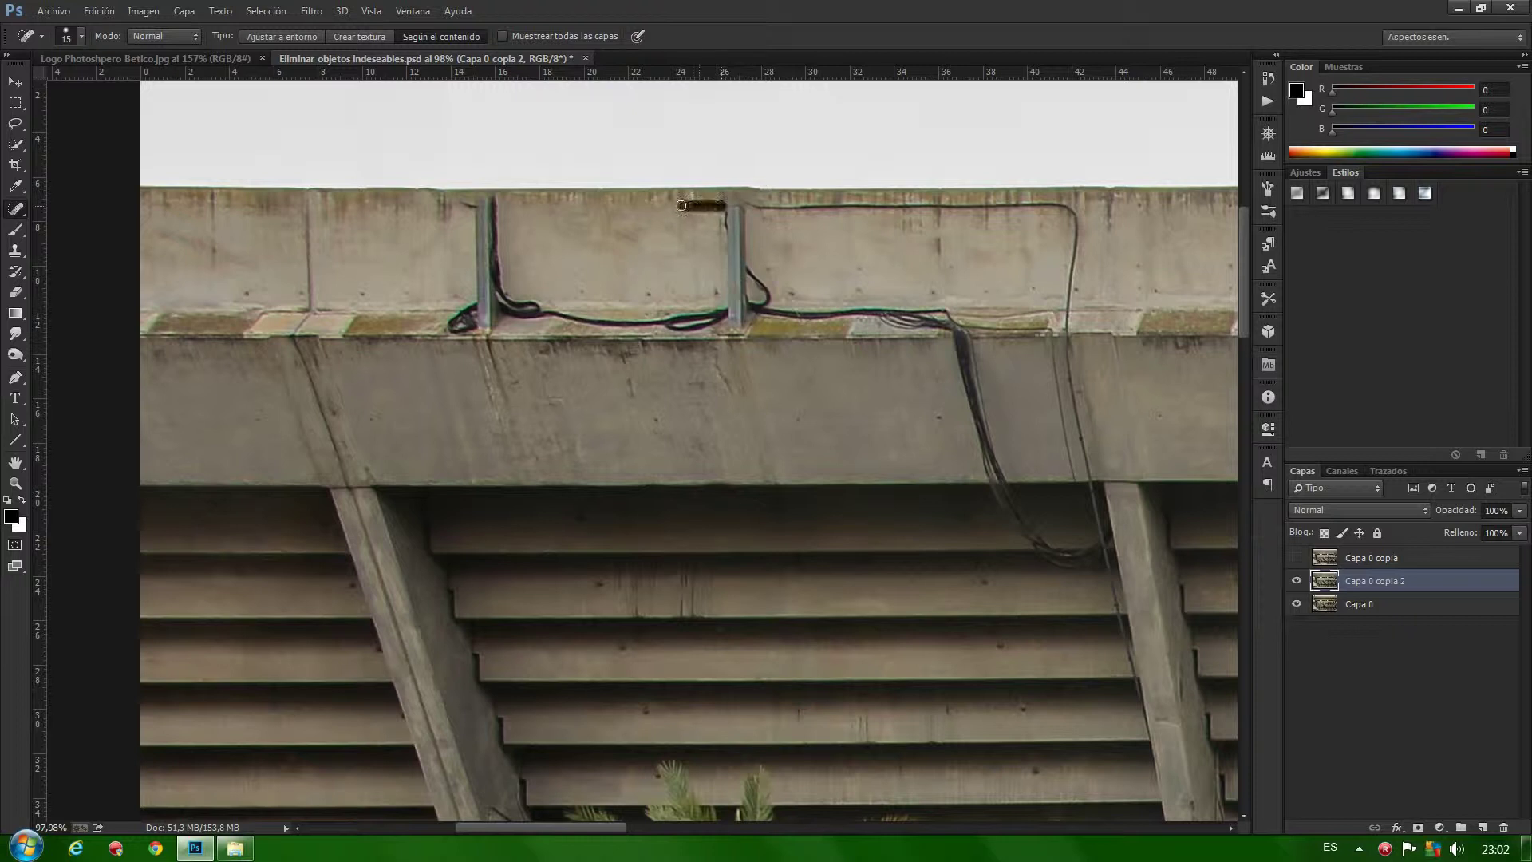
pyautogui.rightClick(25, 209)
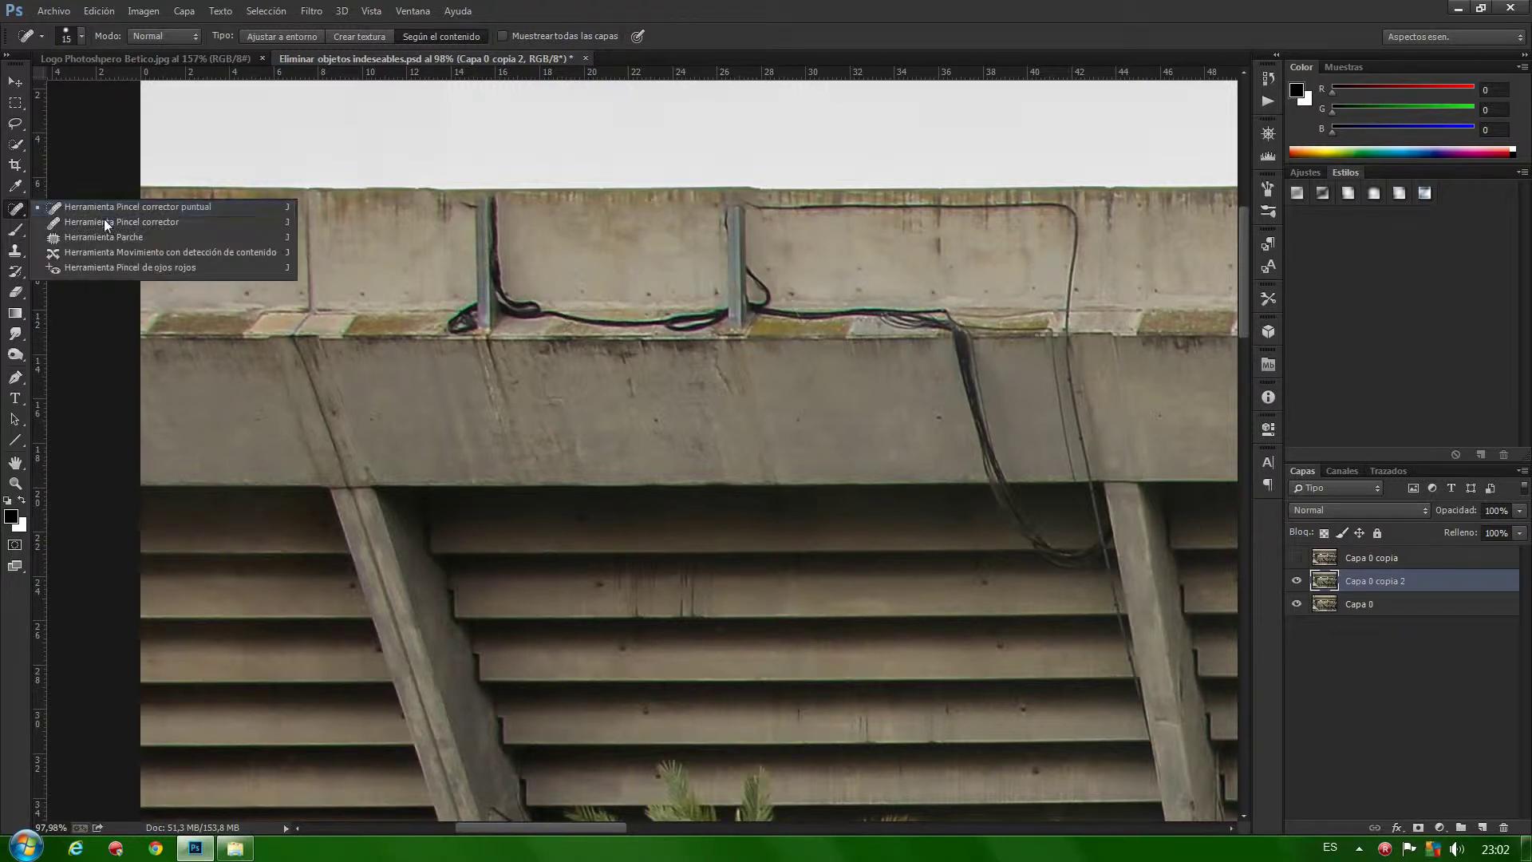
# Heal the rest of the wall-top cable with the Healing Brush and spot-heal its hooked right end
pyautogui.click(102, 225)
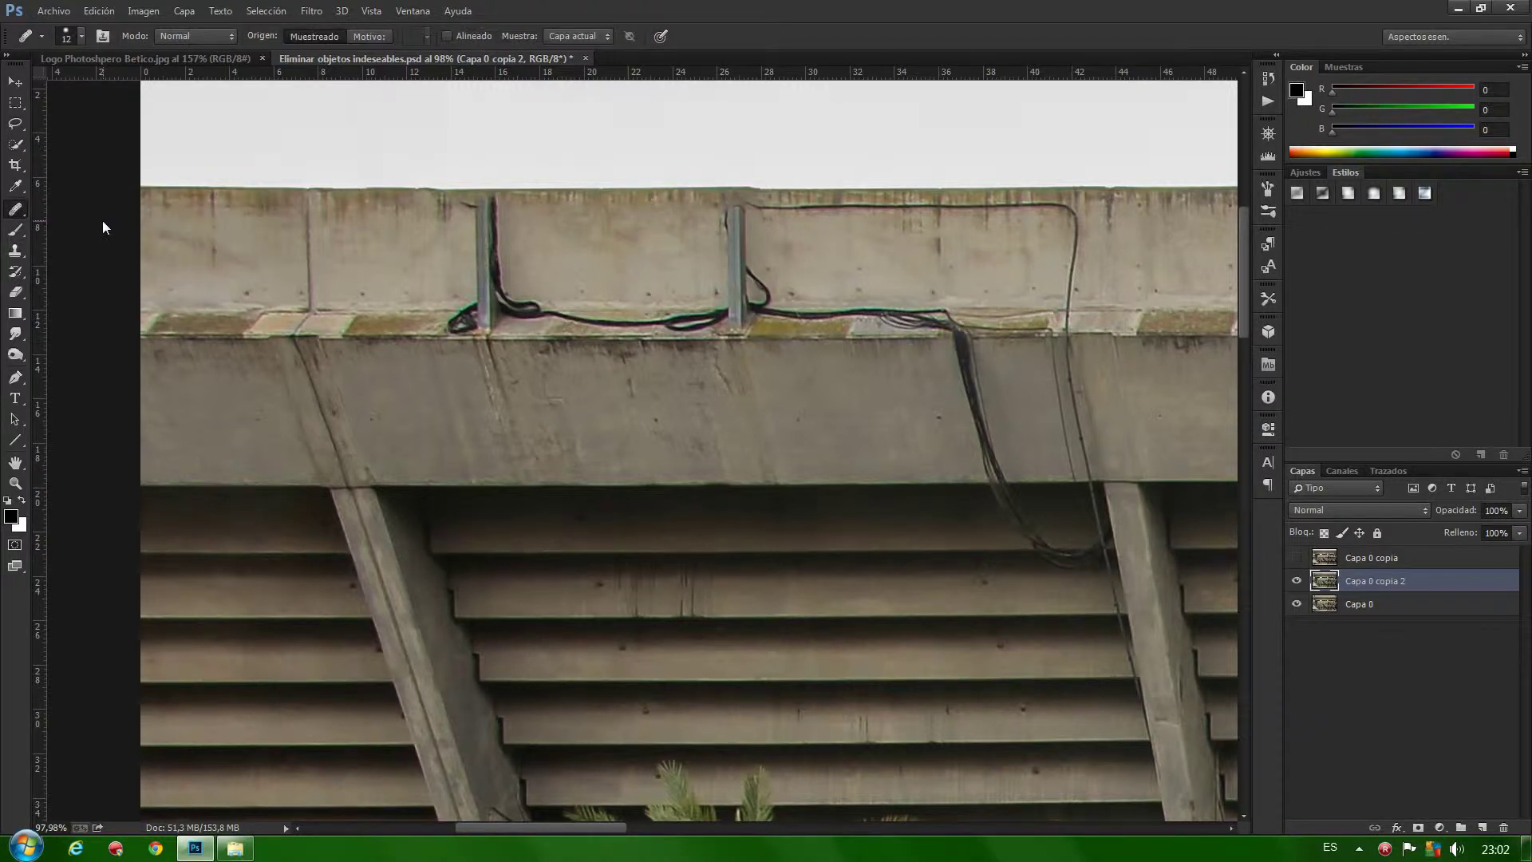
pyautogui.keyDown('alt'); pyautogui.rightClick(777, 224); pyautogui.keyUp('alt')
pyautogui.moveTo(772, 202); pyautogui.dragTo(1010, 209)
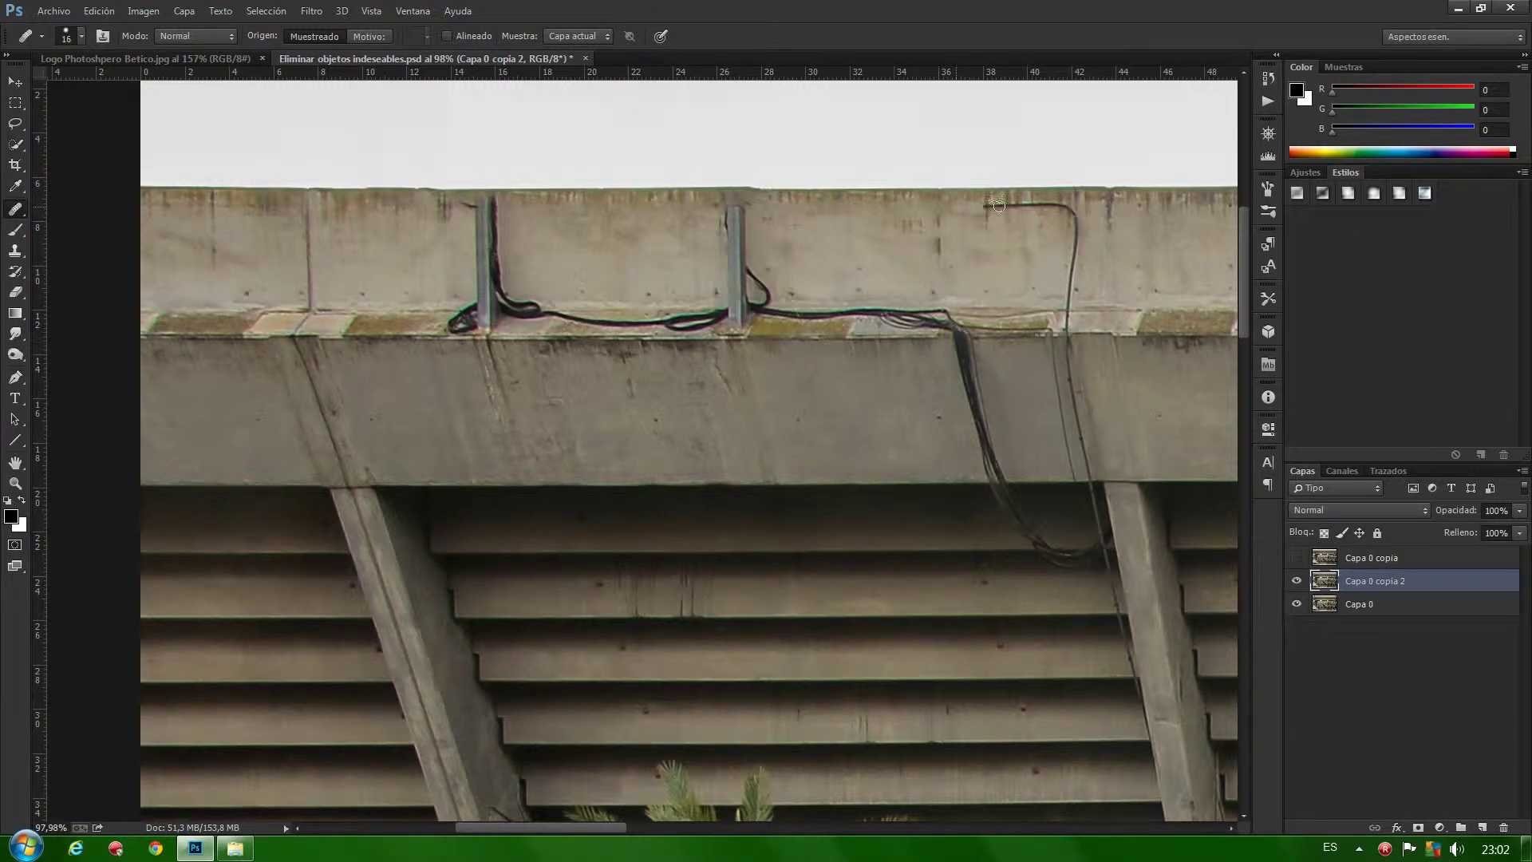
pyautogui.rightClick(18, 208)
pyautogui.click(99, 206)
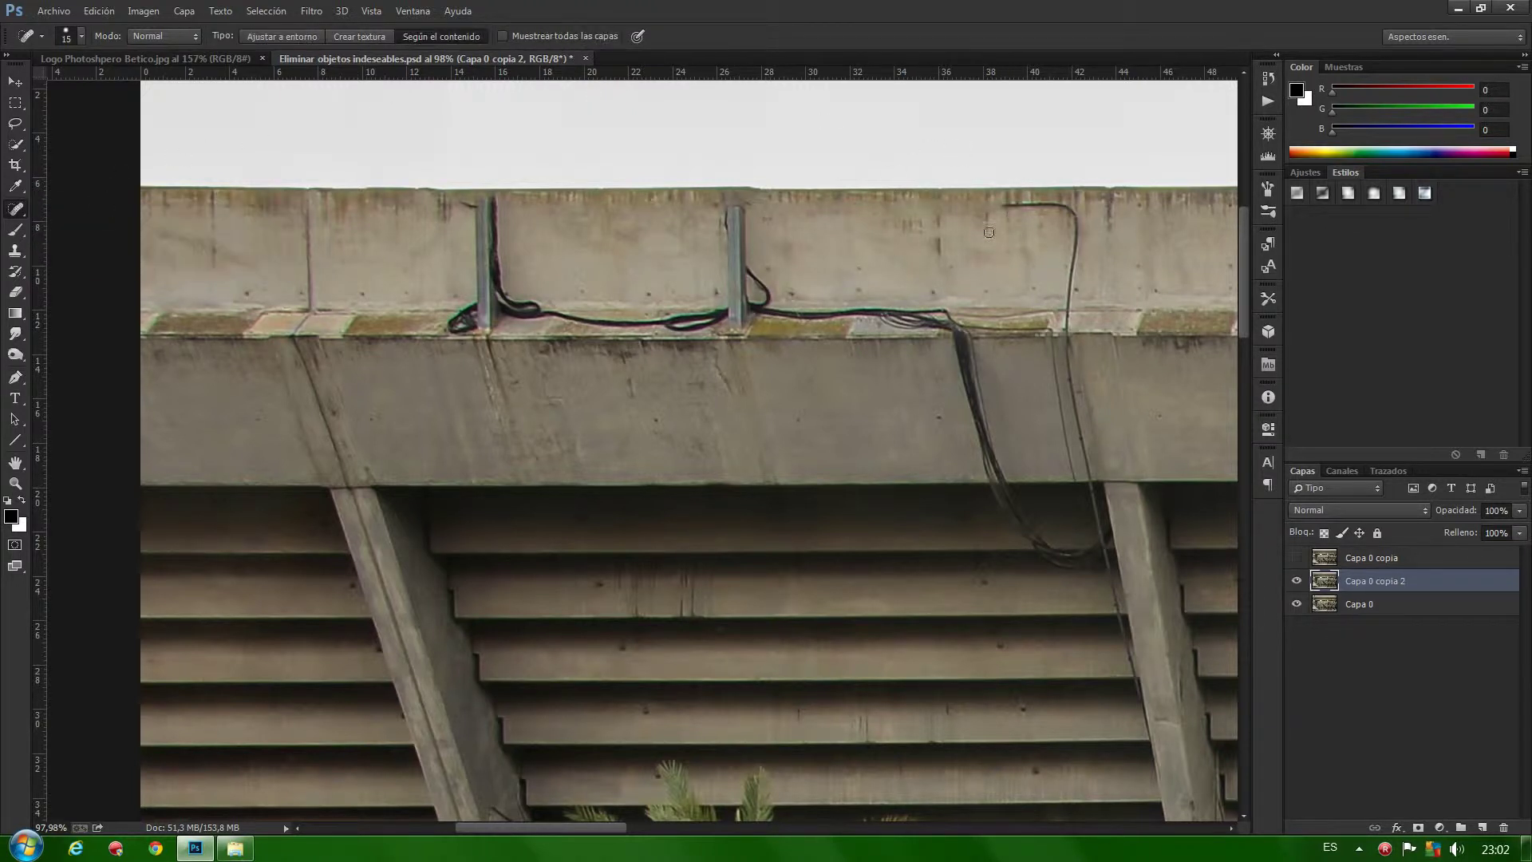
pyautogui.moveTo(1000, 206)
pyautogui.mouseDown()
pyautogui.moveTo(1054, 206)
pyautogui.moveTo(1069, 329)
pyautogui.mouseUp()
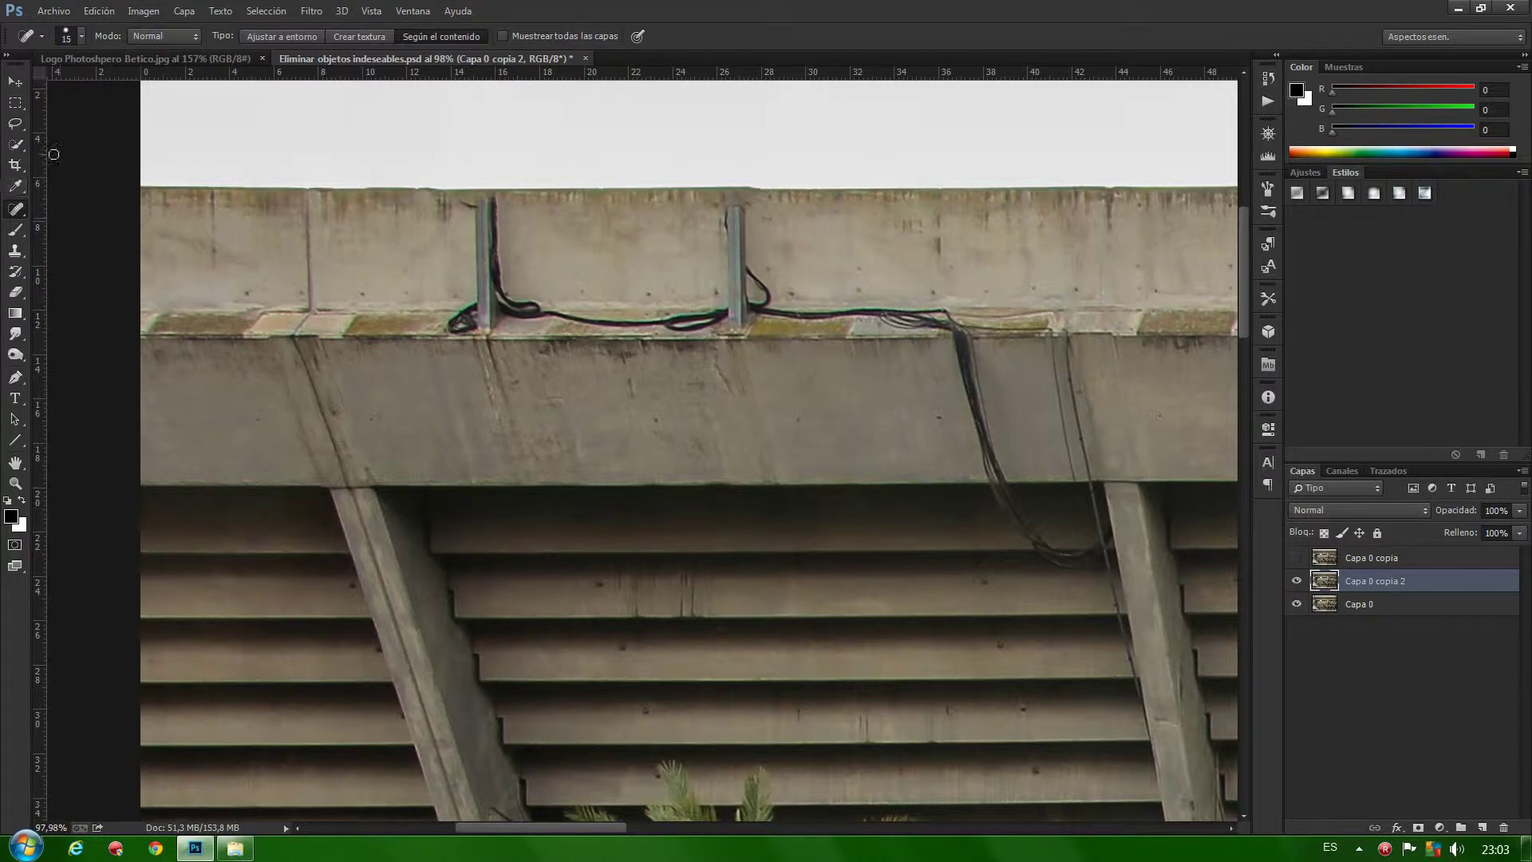
pyautogui.click(14, 123)
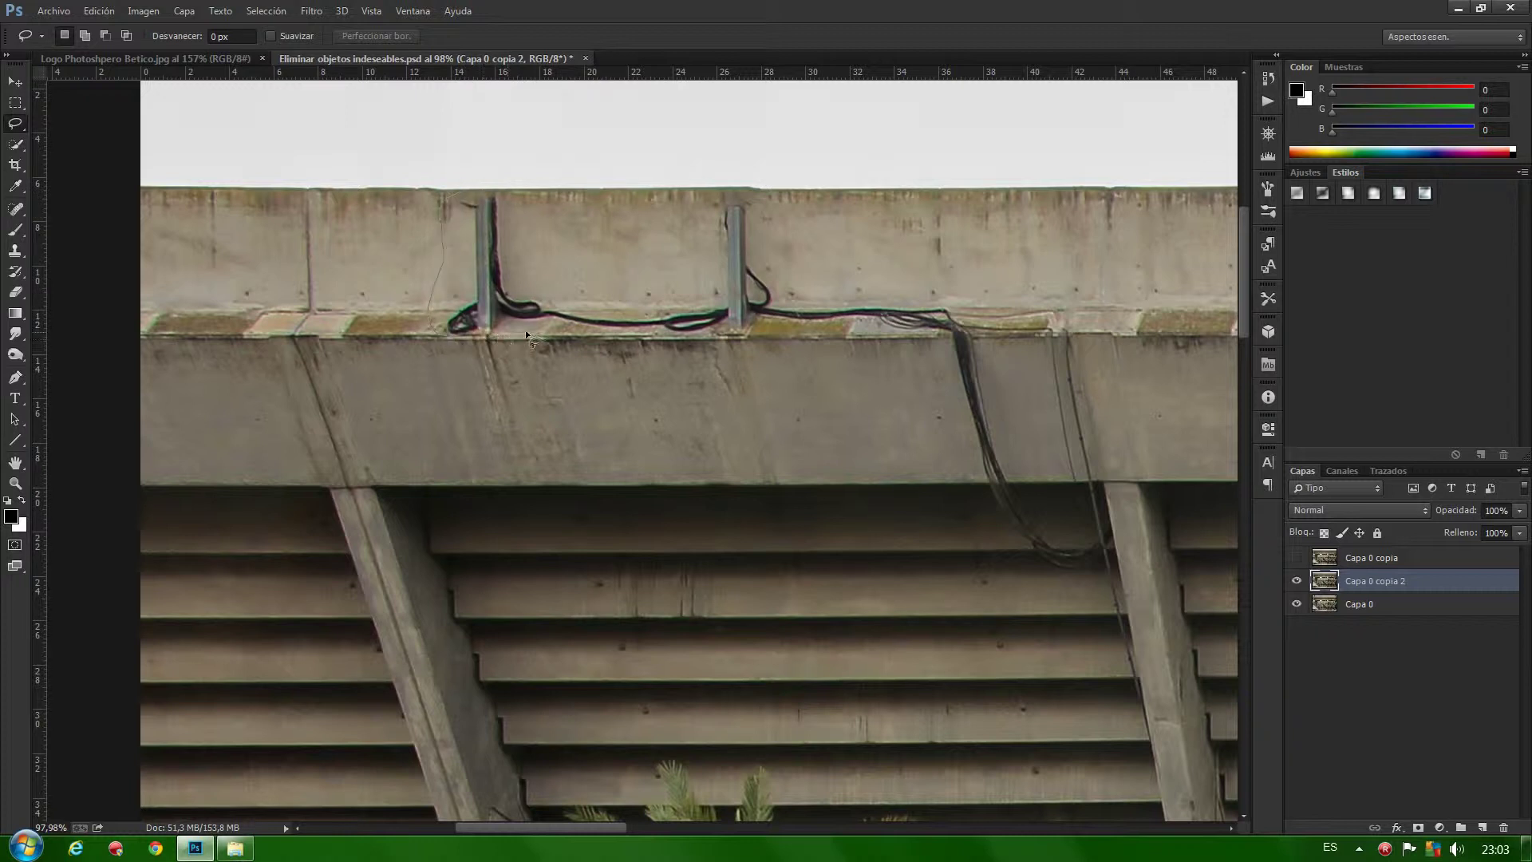
# Content-aware fill the lassoed left post and its tangled cable on the ledge
pyautogui.moveTo(496, 185); pyautogui.dragTo(452, 191)
pyautogui.click(109, 15)
pyautogui.click(122, 299)
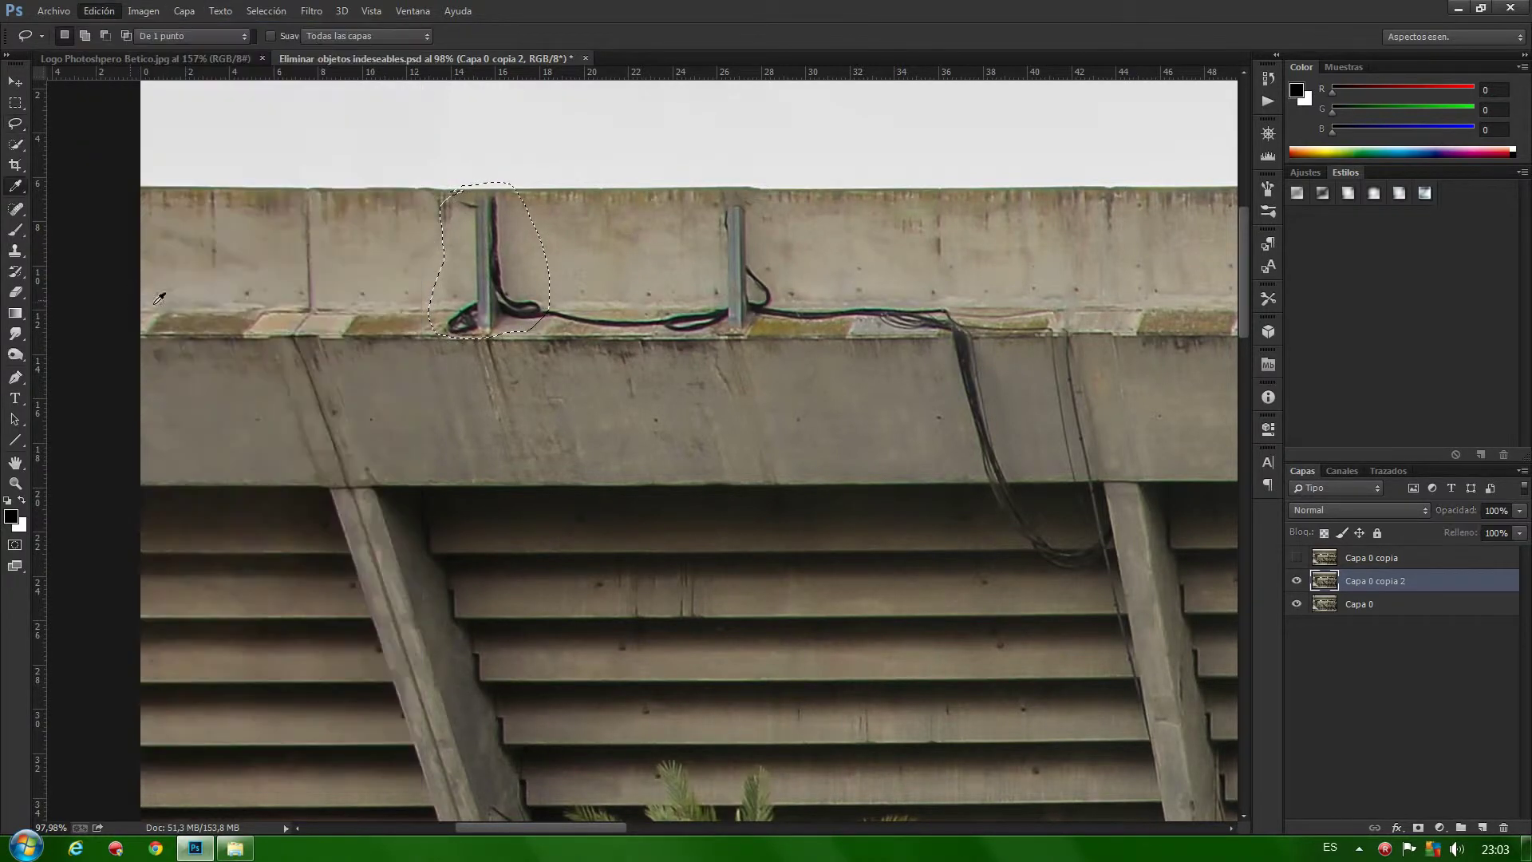
pyautogui.click(697, 164)
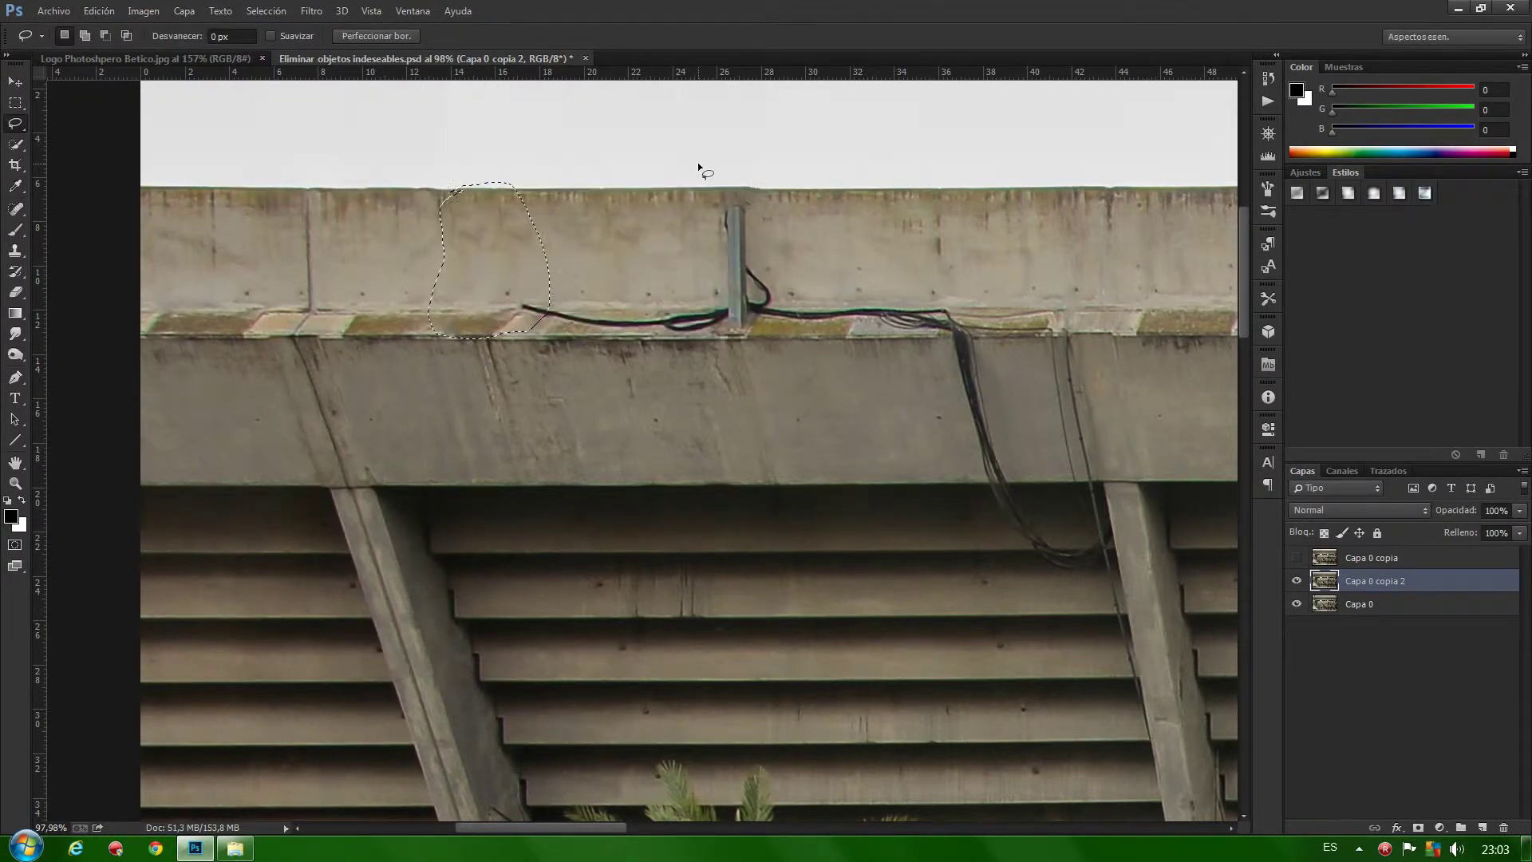
pyautogui.hotkey('ctrl', 'd')
# Content-aware fill the next pole on the ledge with surrounding wall
pyautogui.moveTo(724, 195); pyautogui.dragTo(706, 339)
pyautogui.moveTo(777, 290); pyautogui.dragTo(723, 198)
pyautogui.click(100, 12)
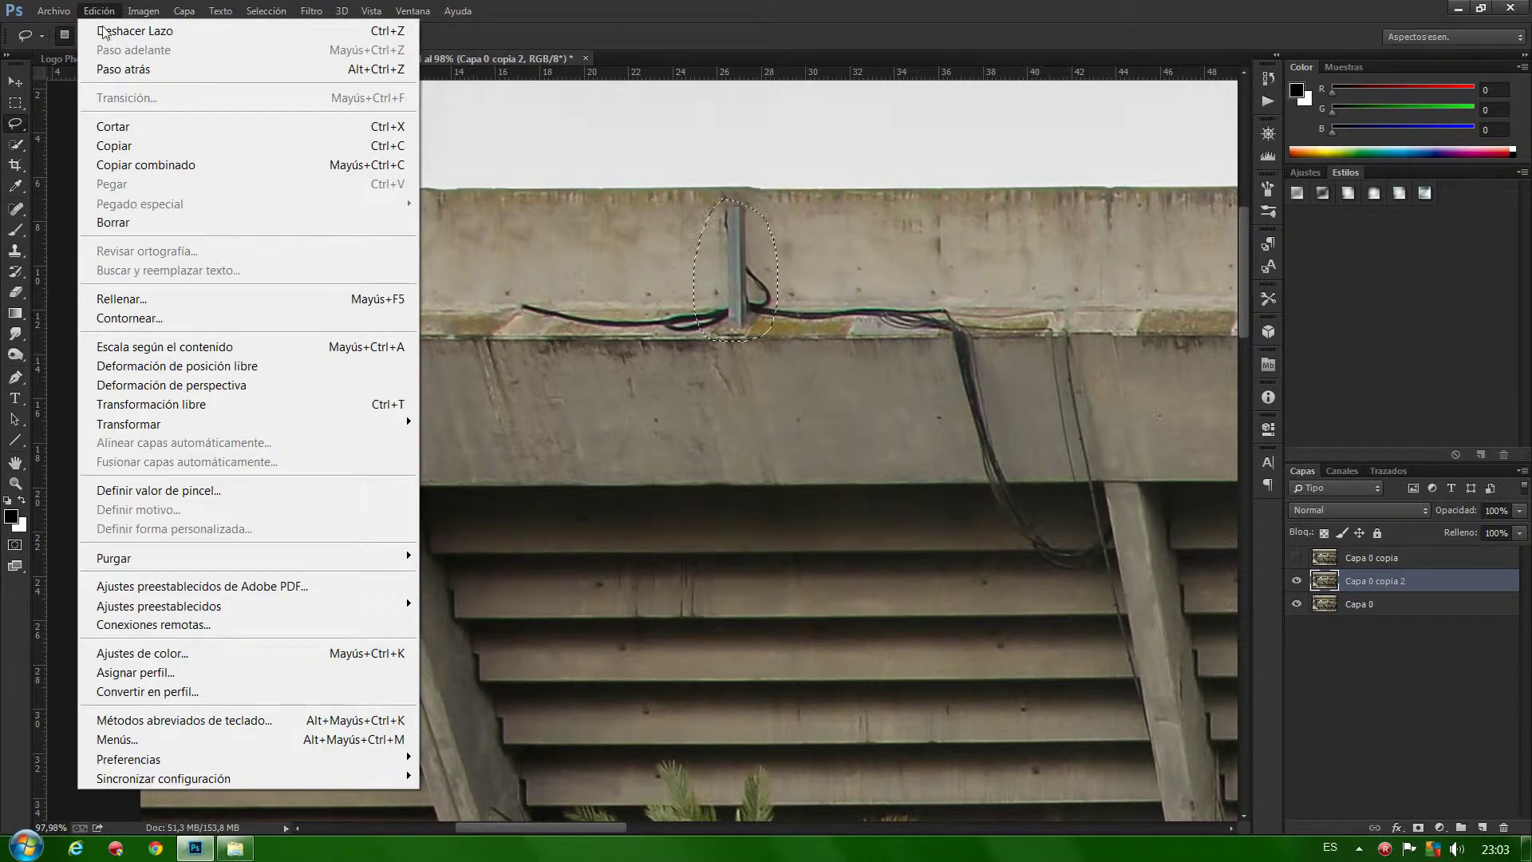
pyautogui.click(120, 298)
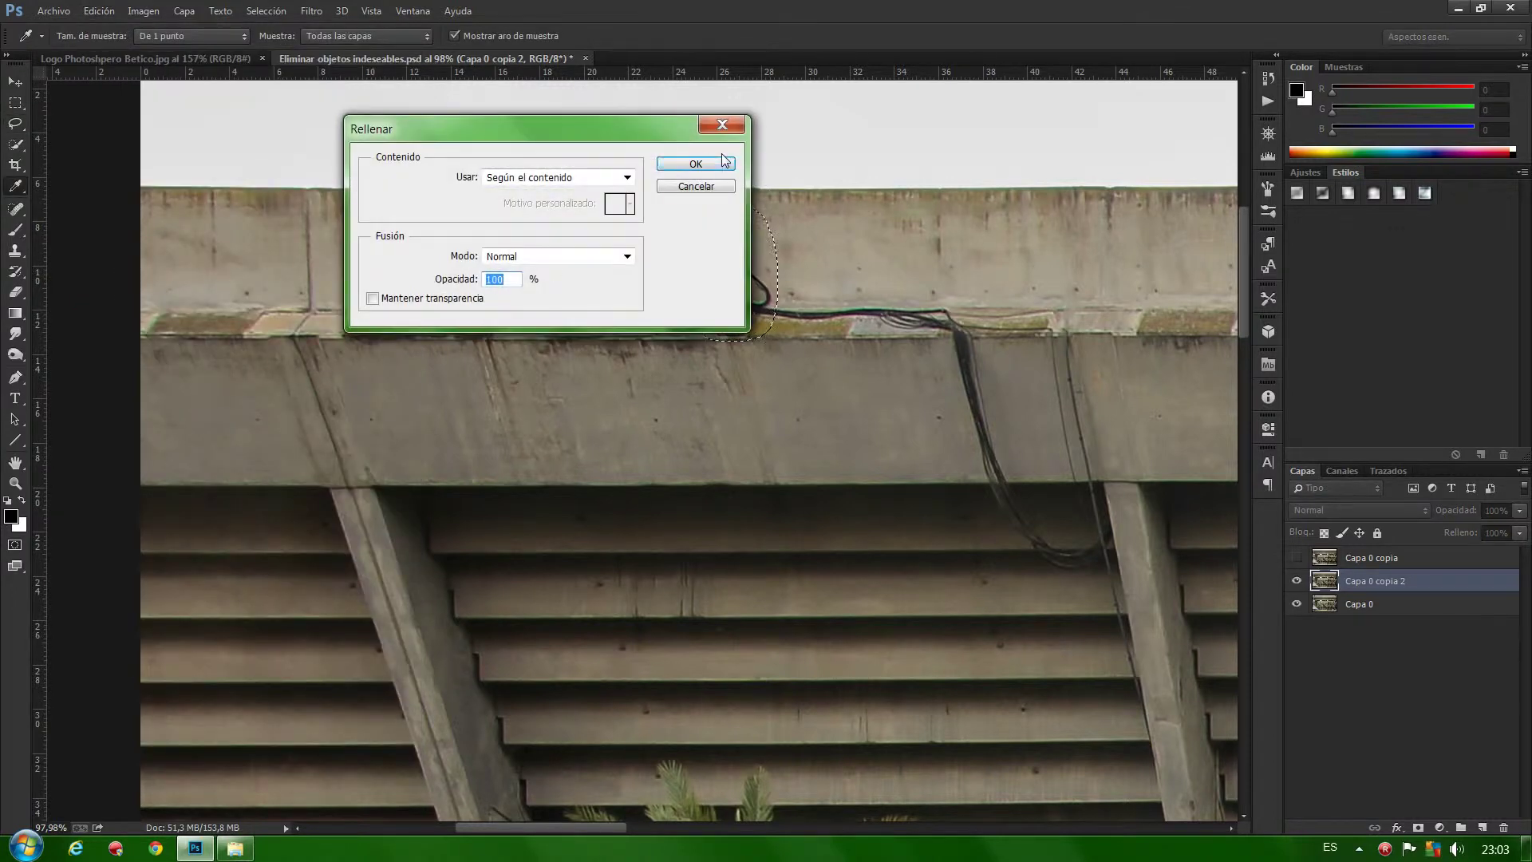
pyautogui.click(692, 165)
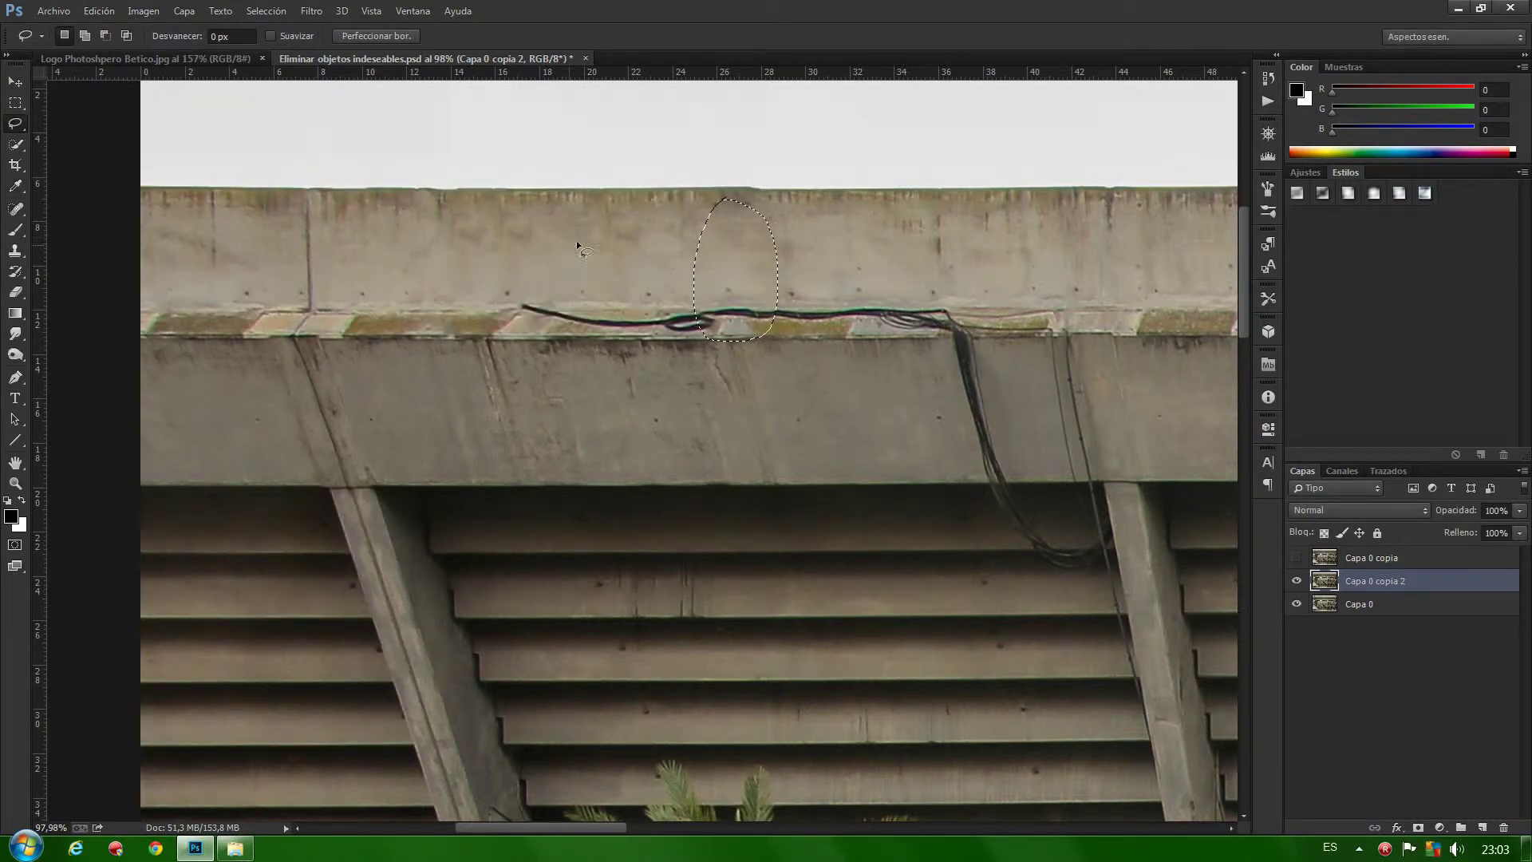
pyautogui.click(18, 211)
pyautogui.rightClick(19, 212)
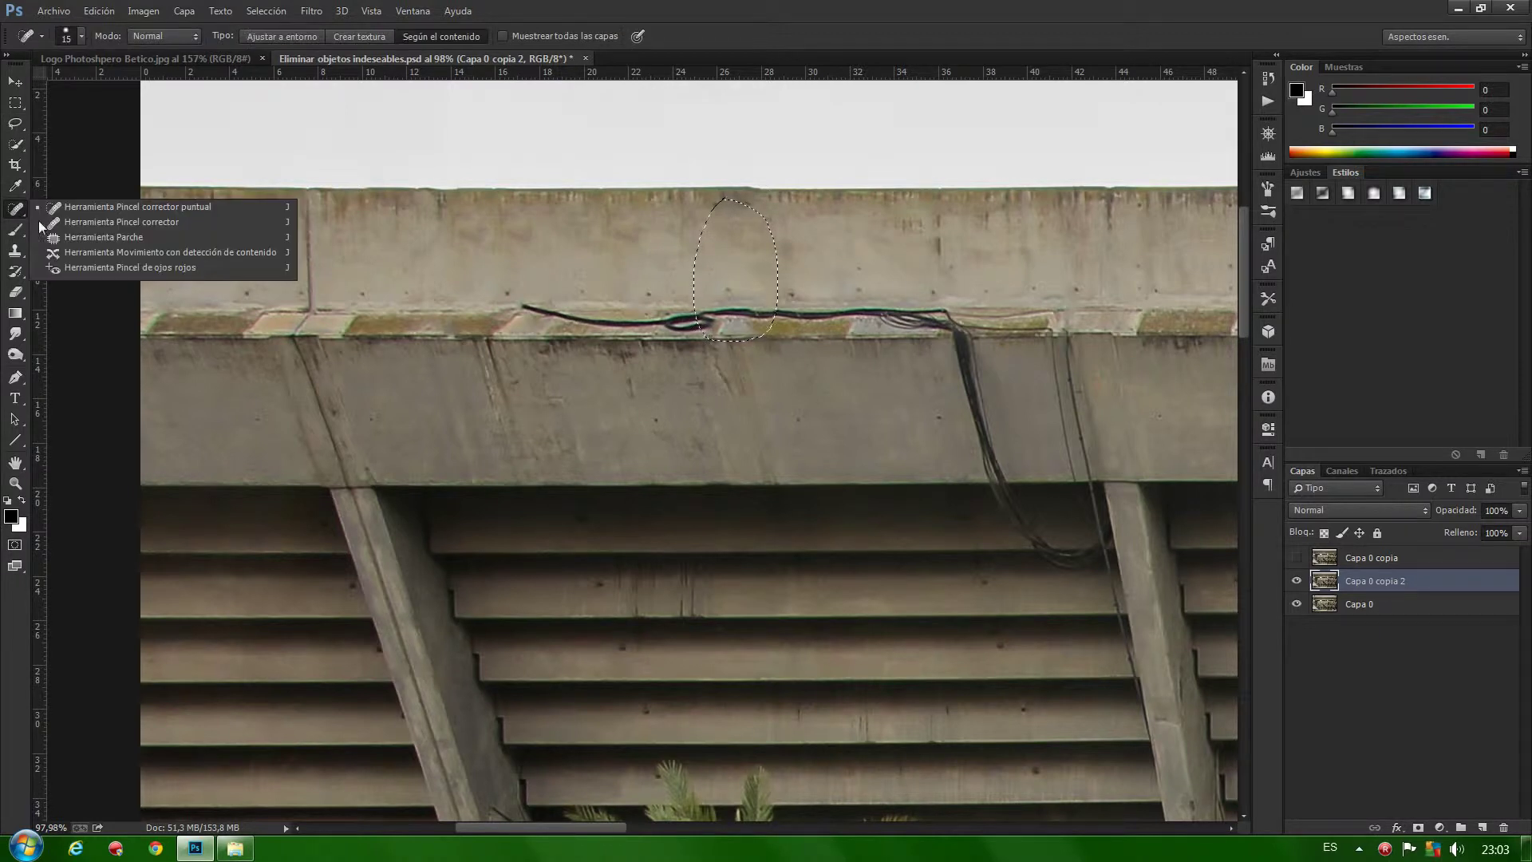
# Spot-heal the left section of the ledge cable and the thin cable hanging down the ledge face
pyautogui.click(87, 206)
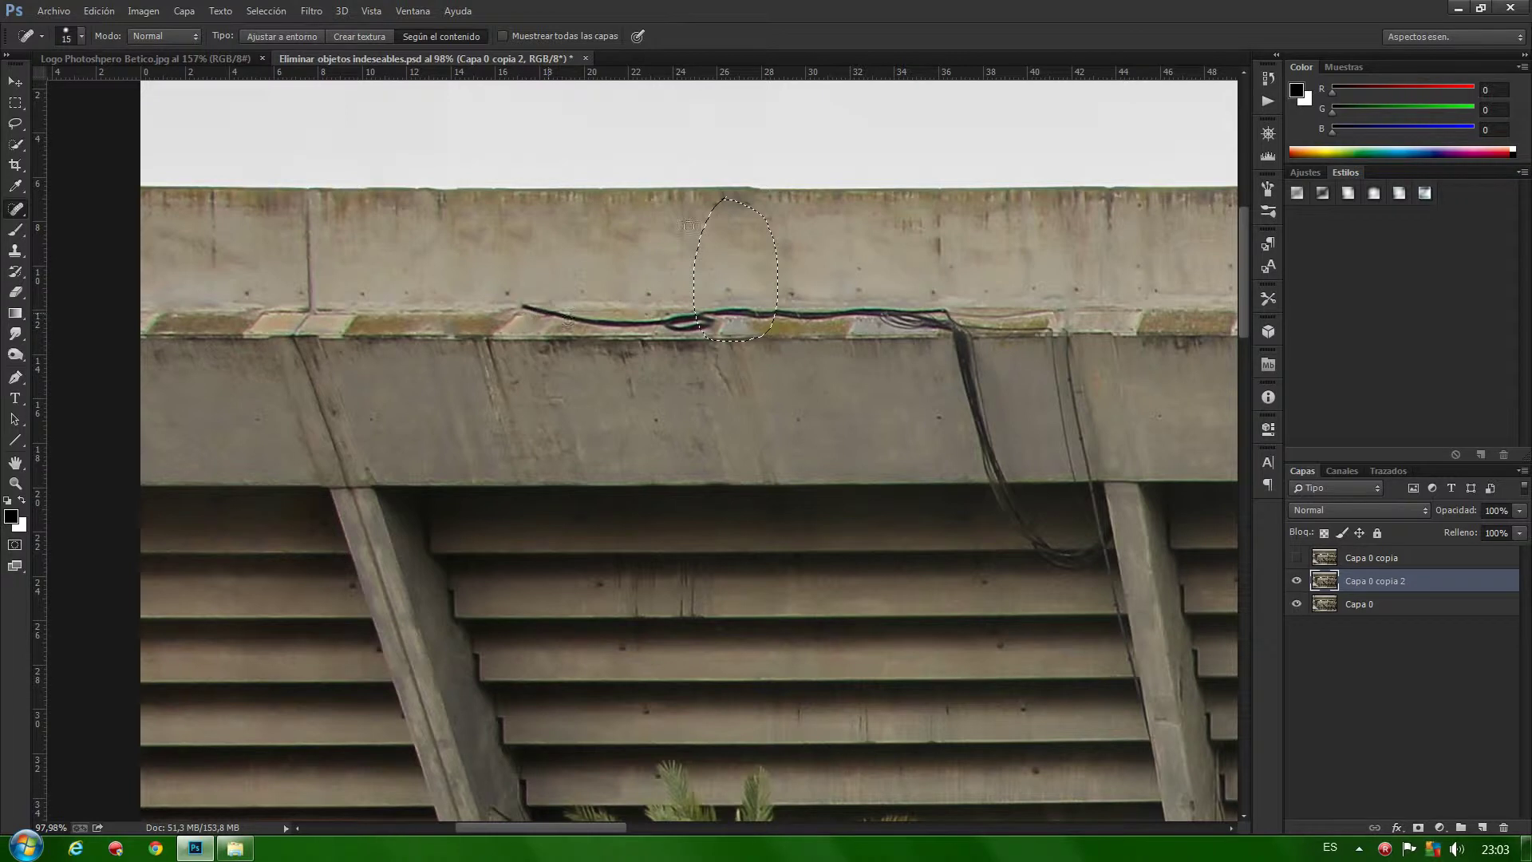
pyautogui.hotkey('ctrl', 'd')
pyautogui.moveTo(521, 304); pyautogui.dragTo(640, 325)
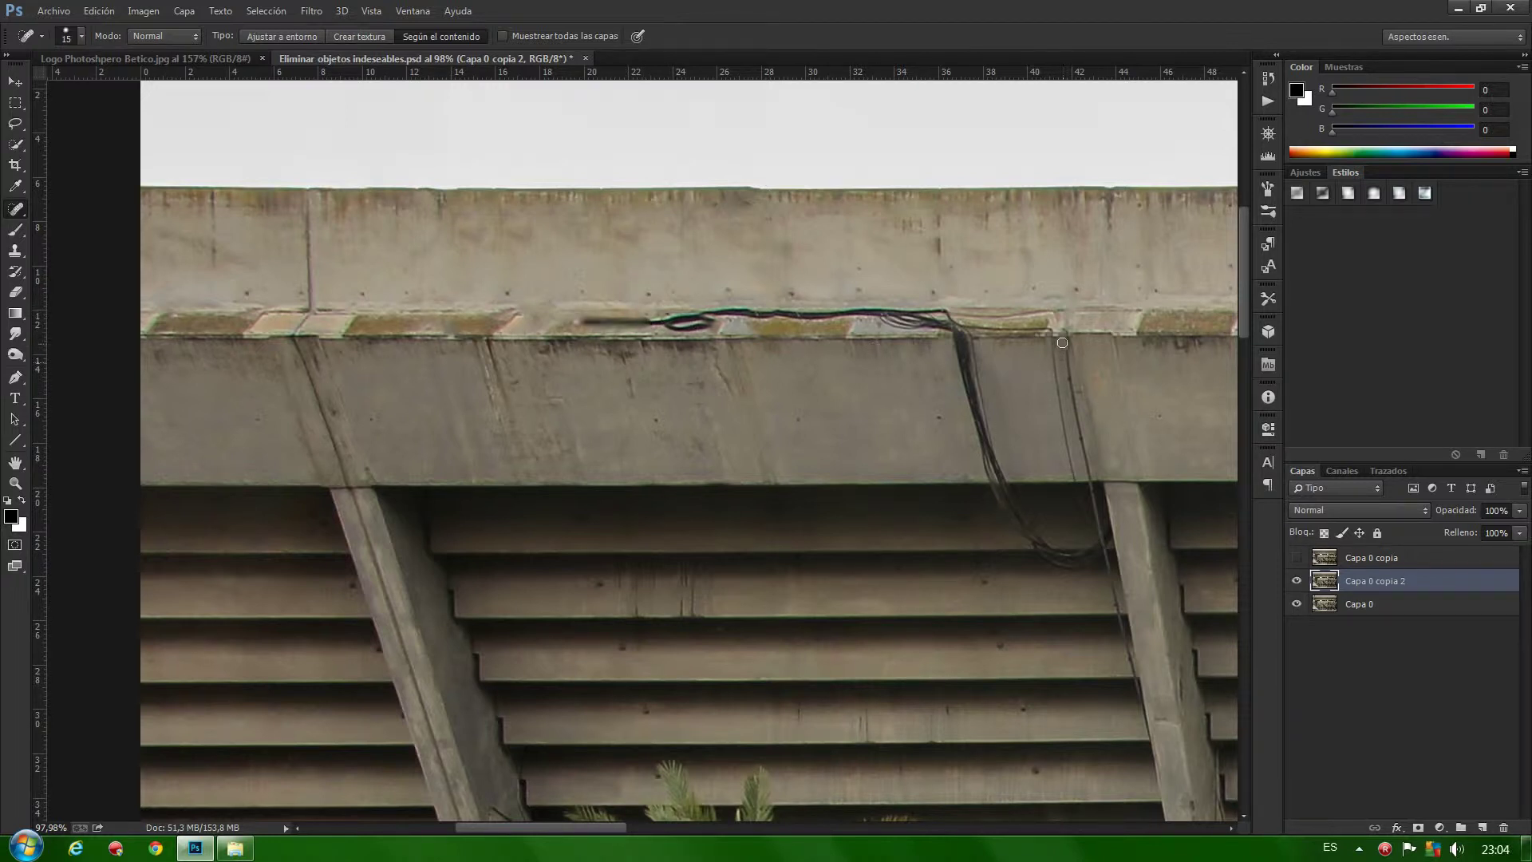
pyautogui.moveTo(1062, 343); pyautogui.dragTo(1089, 477)
pyautogui.moveTo(1052, 342); pyautogui.dragTo(1065, 450)
pyautogui.moveTo(1058, 389); pyautogui.dragTo(1070, 475)
pyautogui.scroll(3, 582, 533)
pyautogui.scroll(-3, 581, 534)
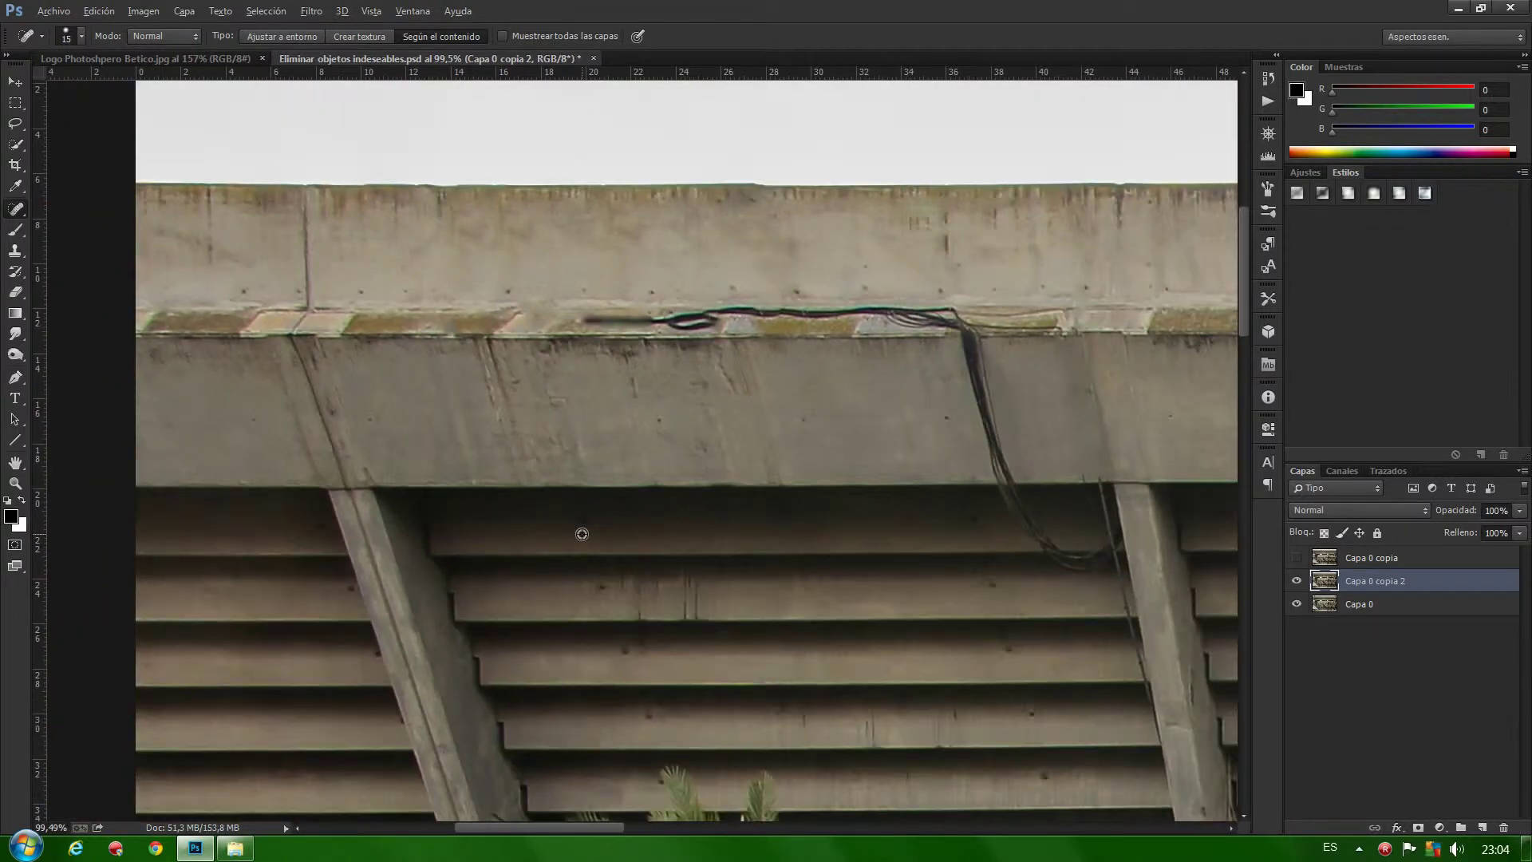
pyautogui.scroll(-2, 582, 533)
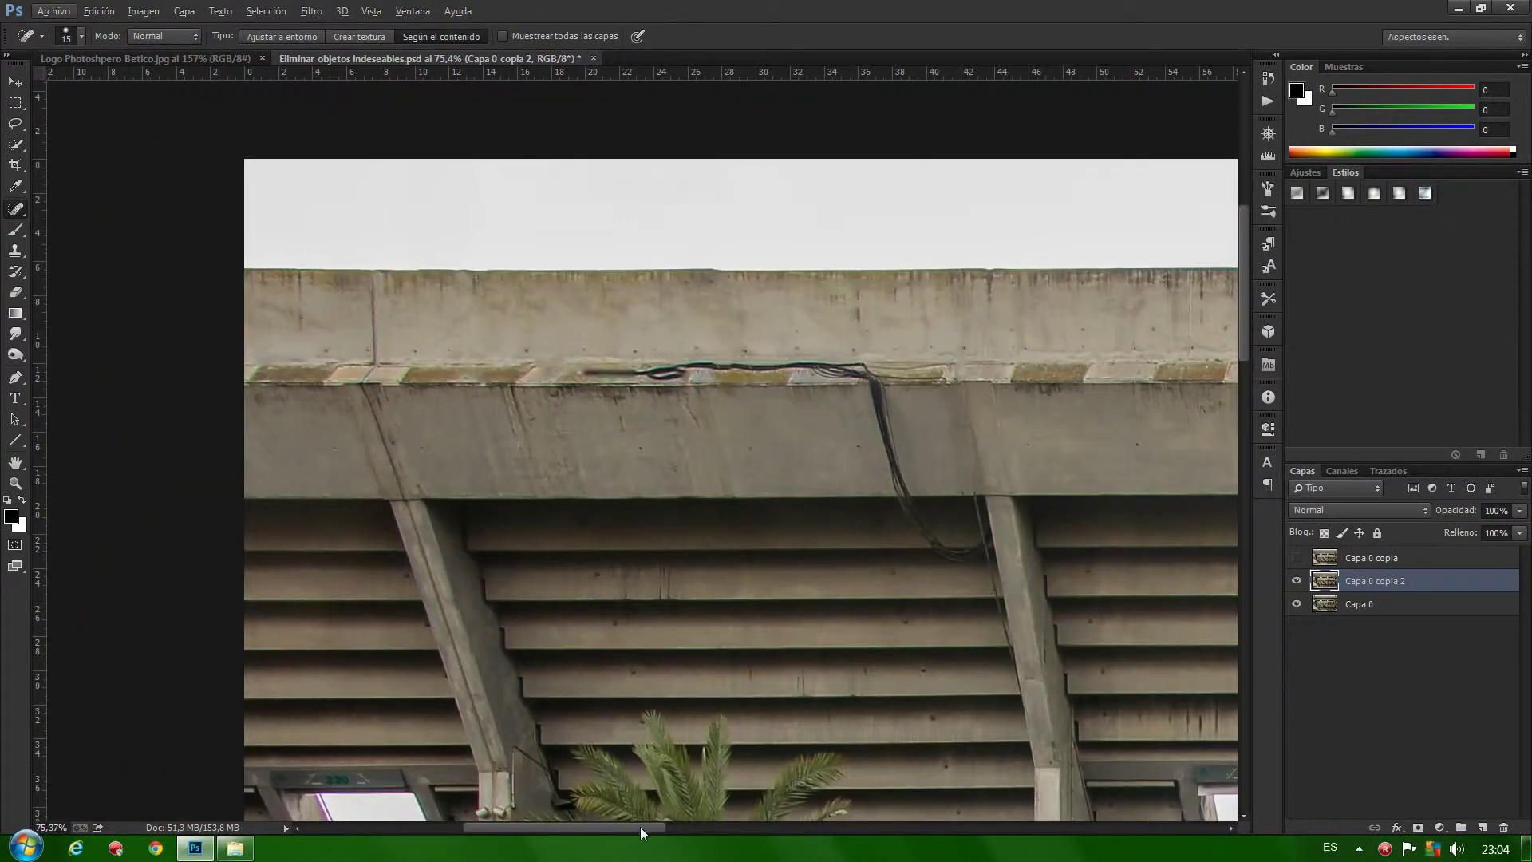
# Outline a clean striped stretch of ledge between the black cables with the Patch Tool
pyautogui.moveTo(640, 826); pyautogui.dragTo(697, 825)
pyautogui.scroll(-1, 854, 594)
pyautogui.press('alt')
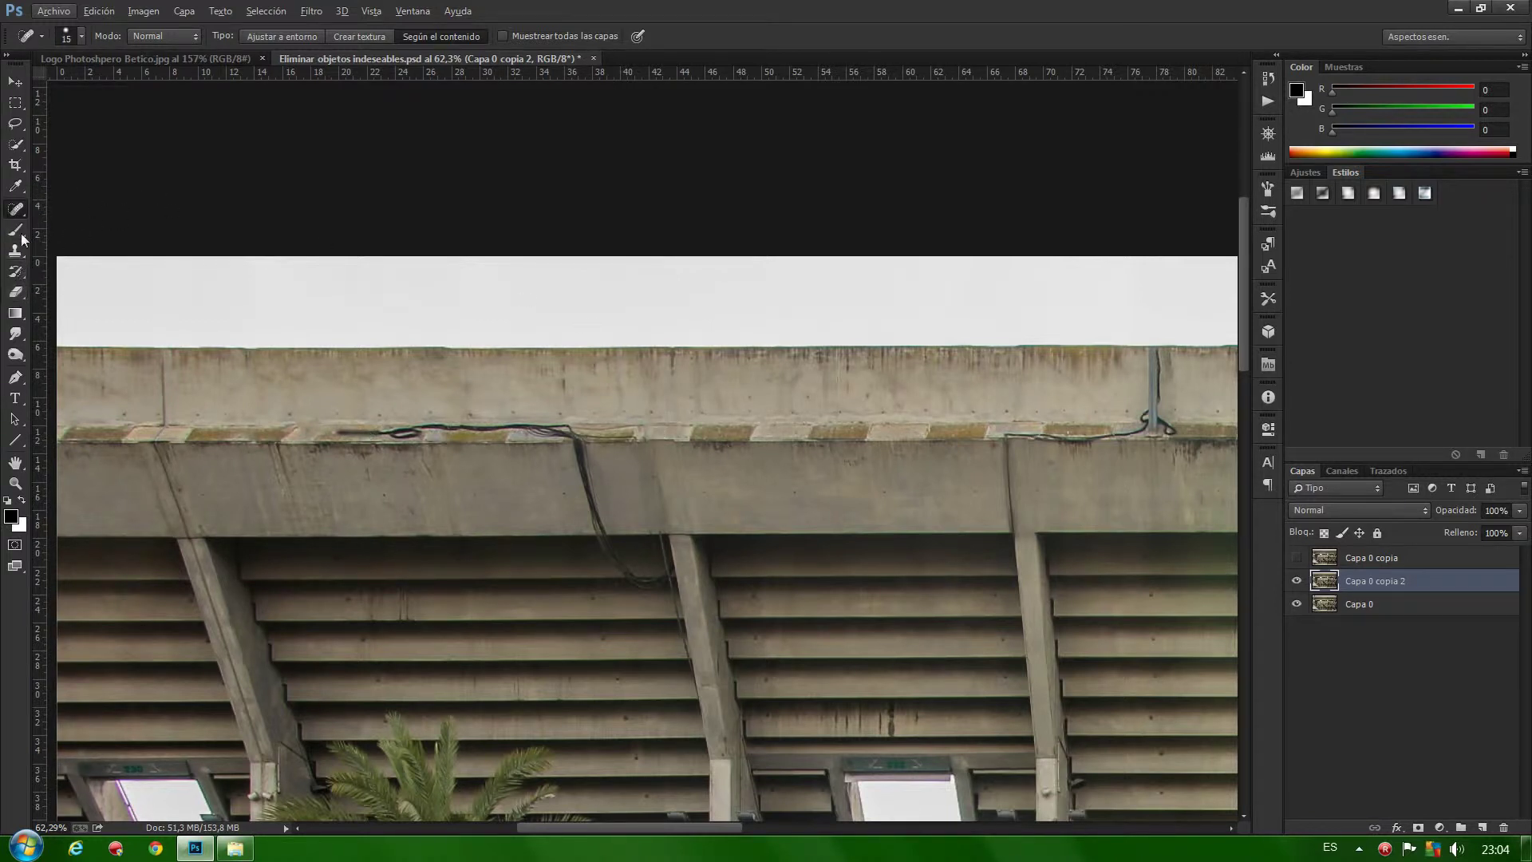
pyautogui.rightClick(18, 209)
pyautogui.click(84, 234)
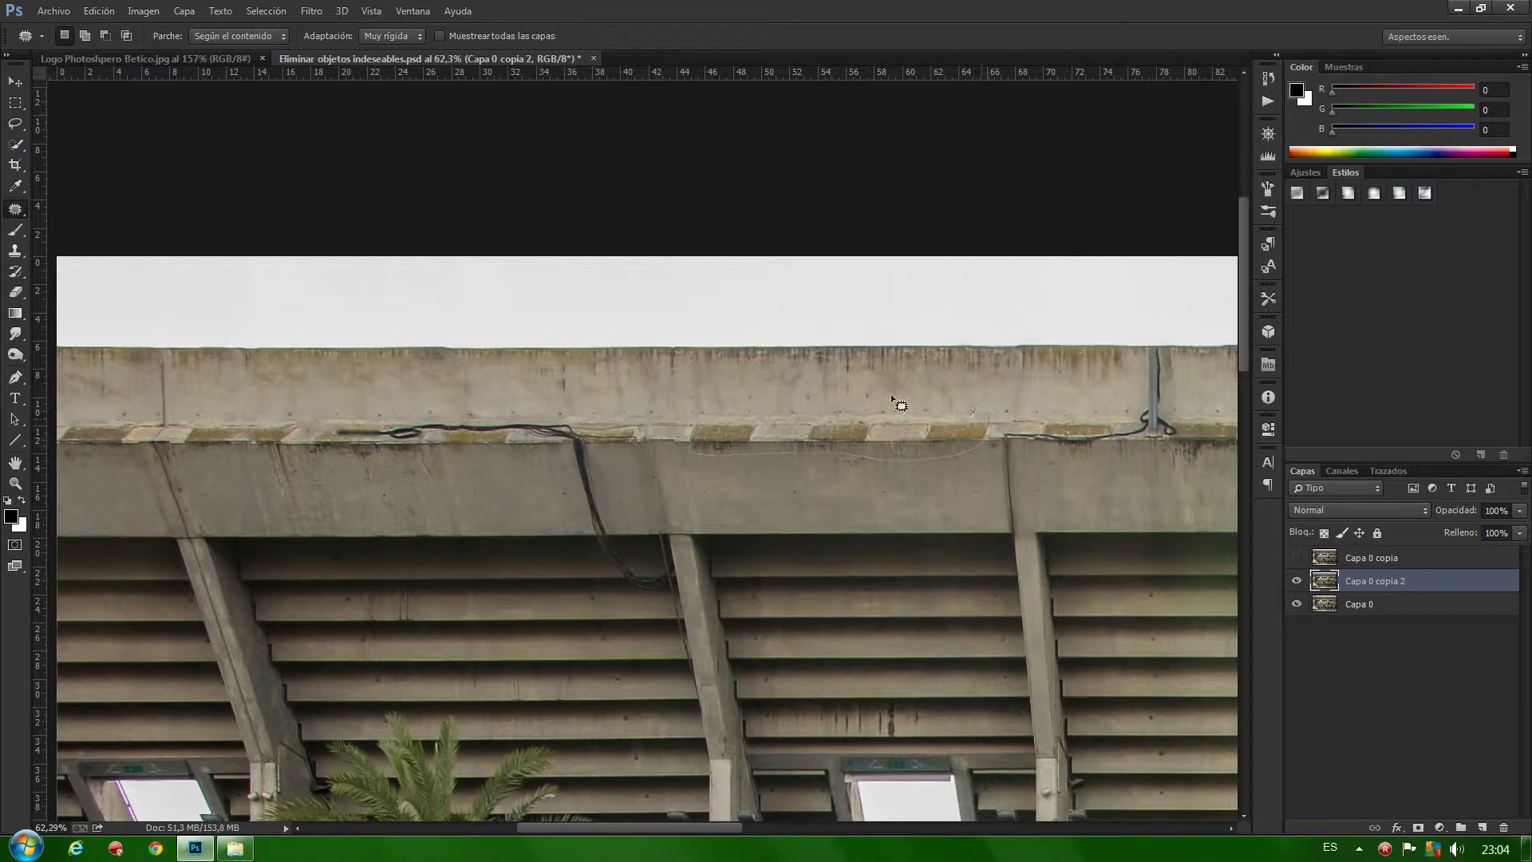
pyautogui.moveTo(892, 397); pyautogui.dragTo(697, 418)
# Cover the ledge cable by moving the clean ledge stretch over it with Content-Aware Move in Extend mode
pyautogui.rightClick(15, 209)
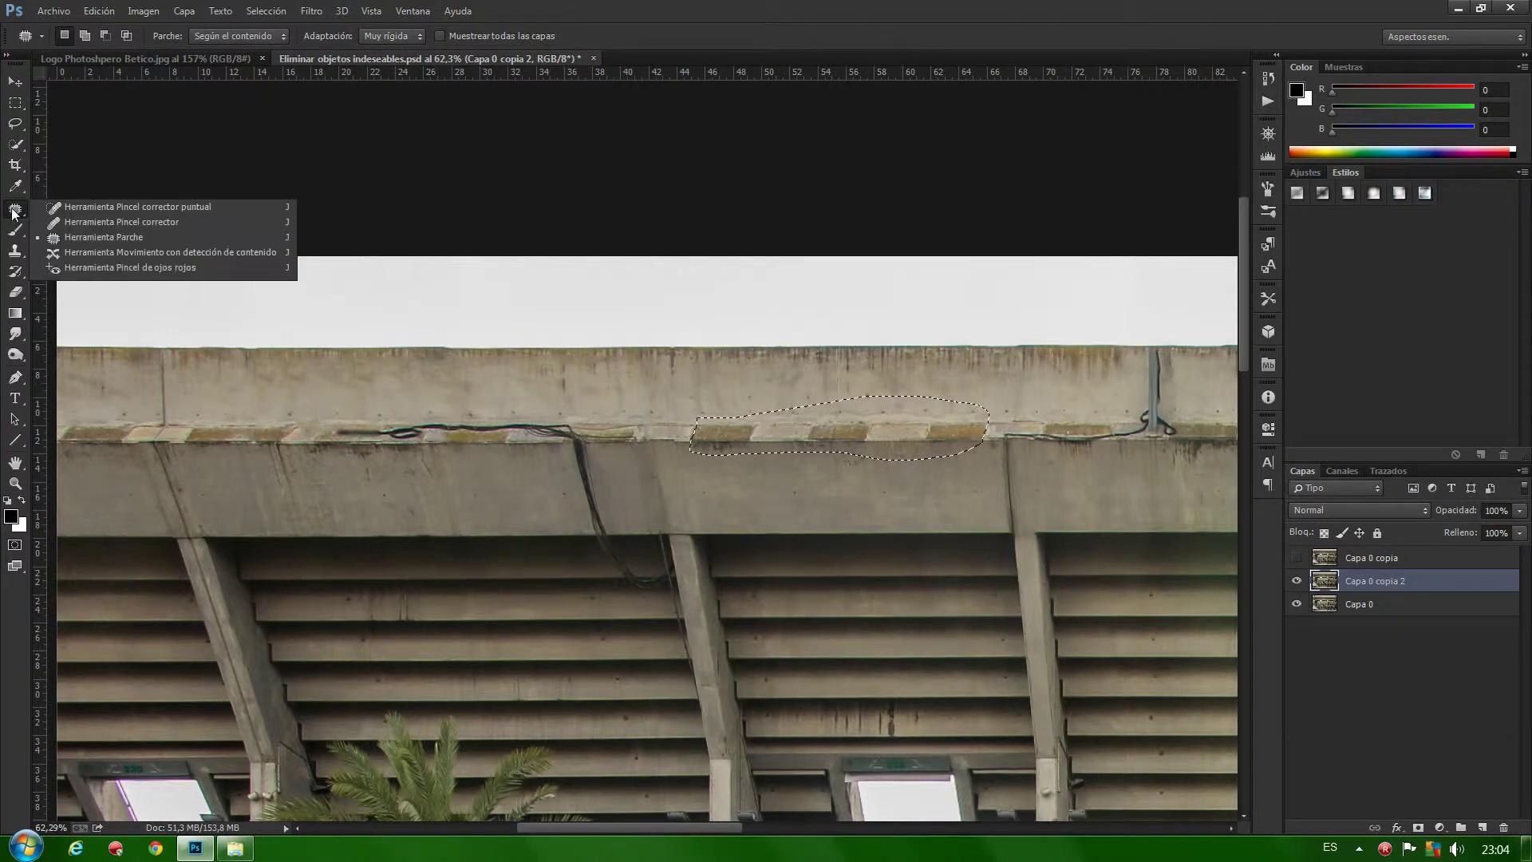
pyautogui.click(97, 251)
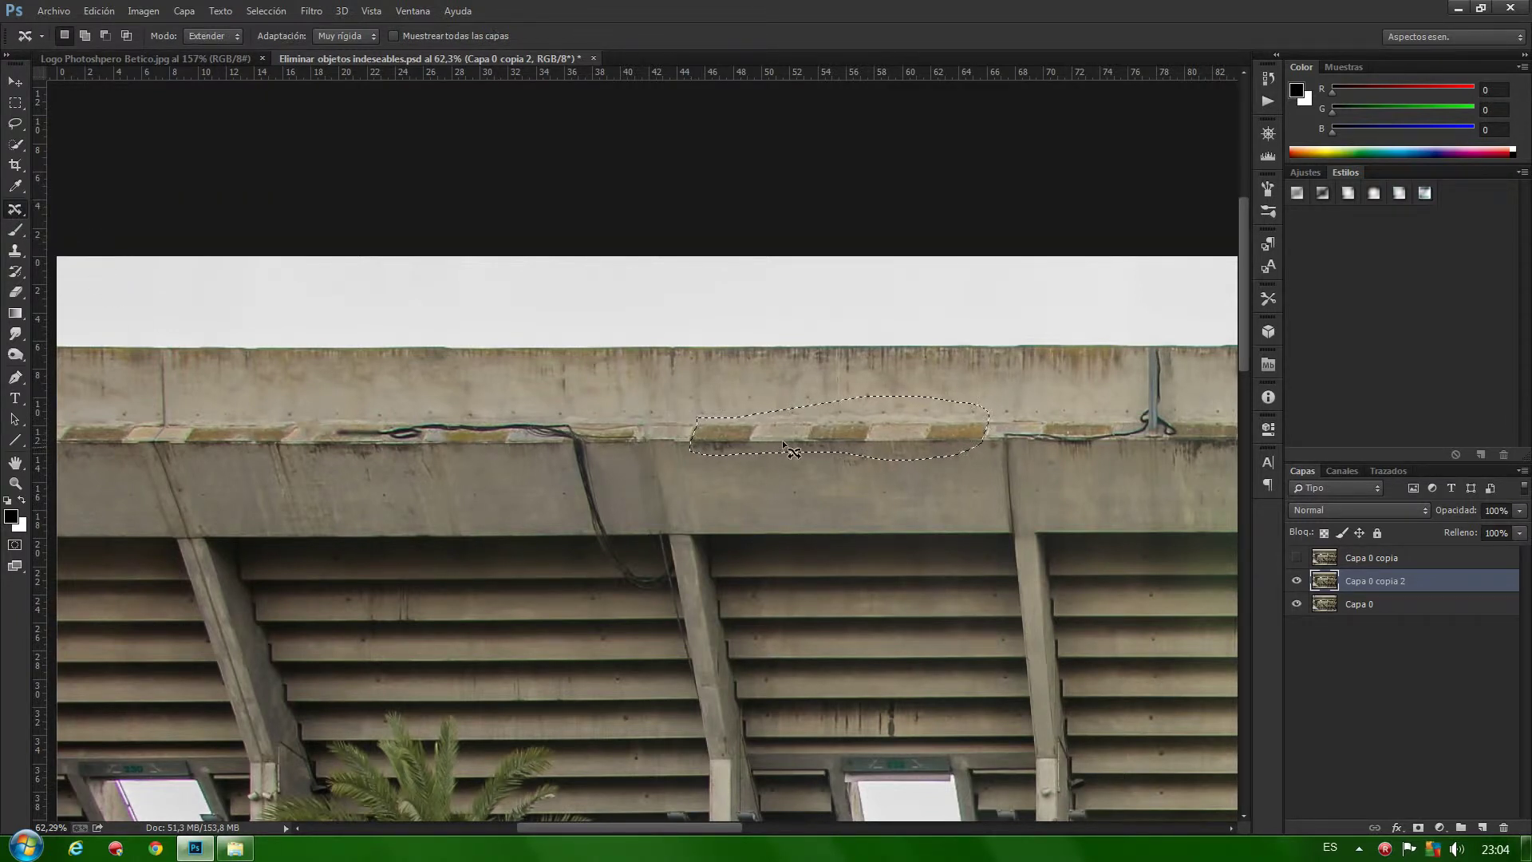
pyautogui.moveTo(830, 435); pyautogui.dragTo(479, 431)
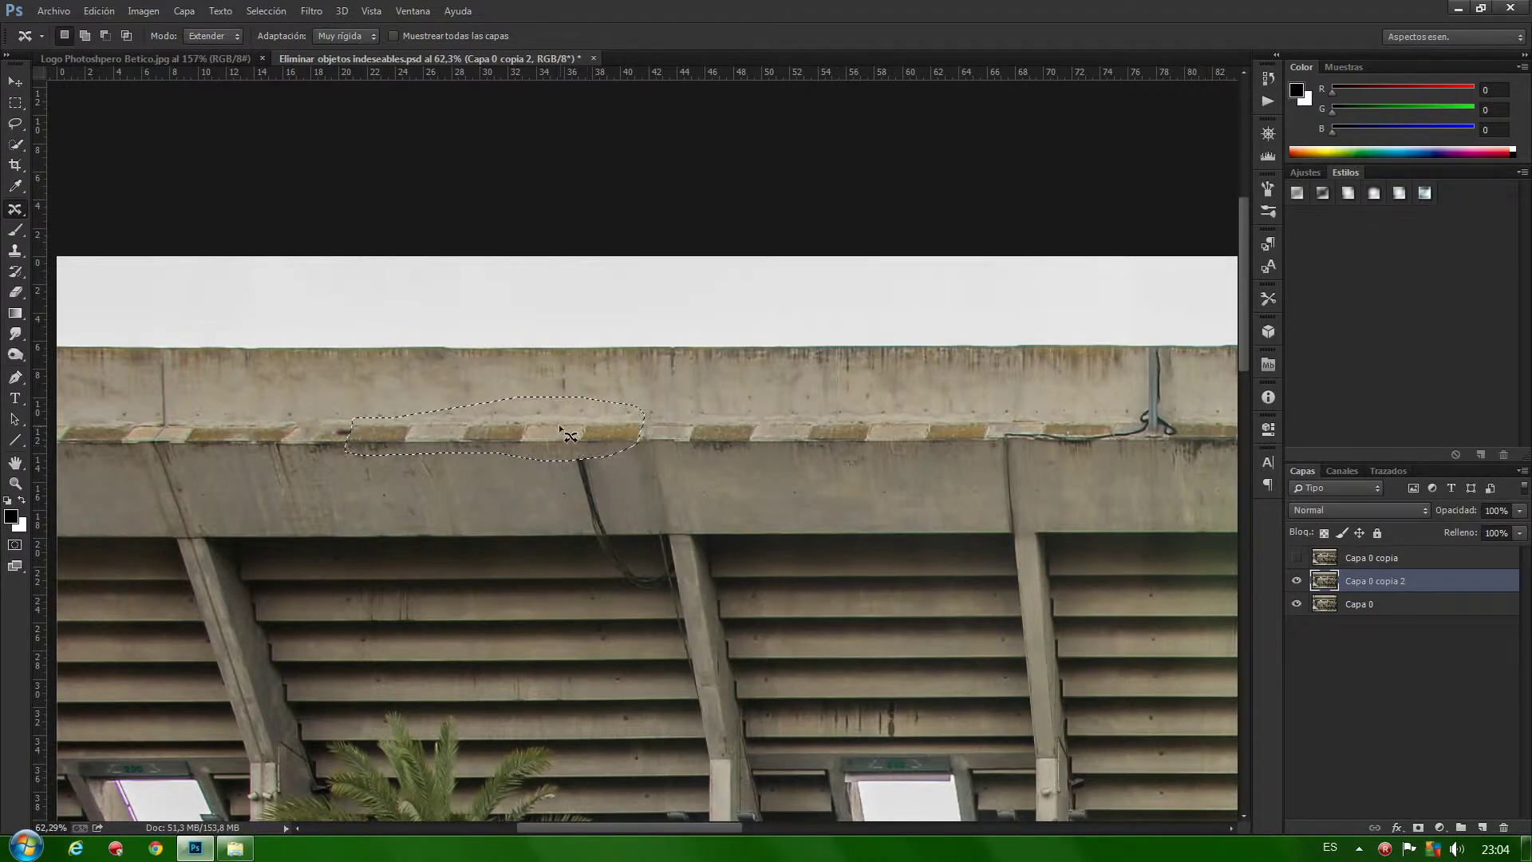
pyautogui.hotkey('ctrl', 'd')
pyautogui.moveTo(681, 828); pyautogui.dragTo(784, 827)
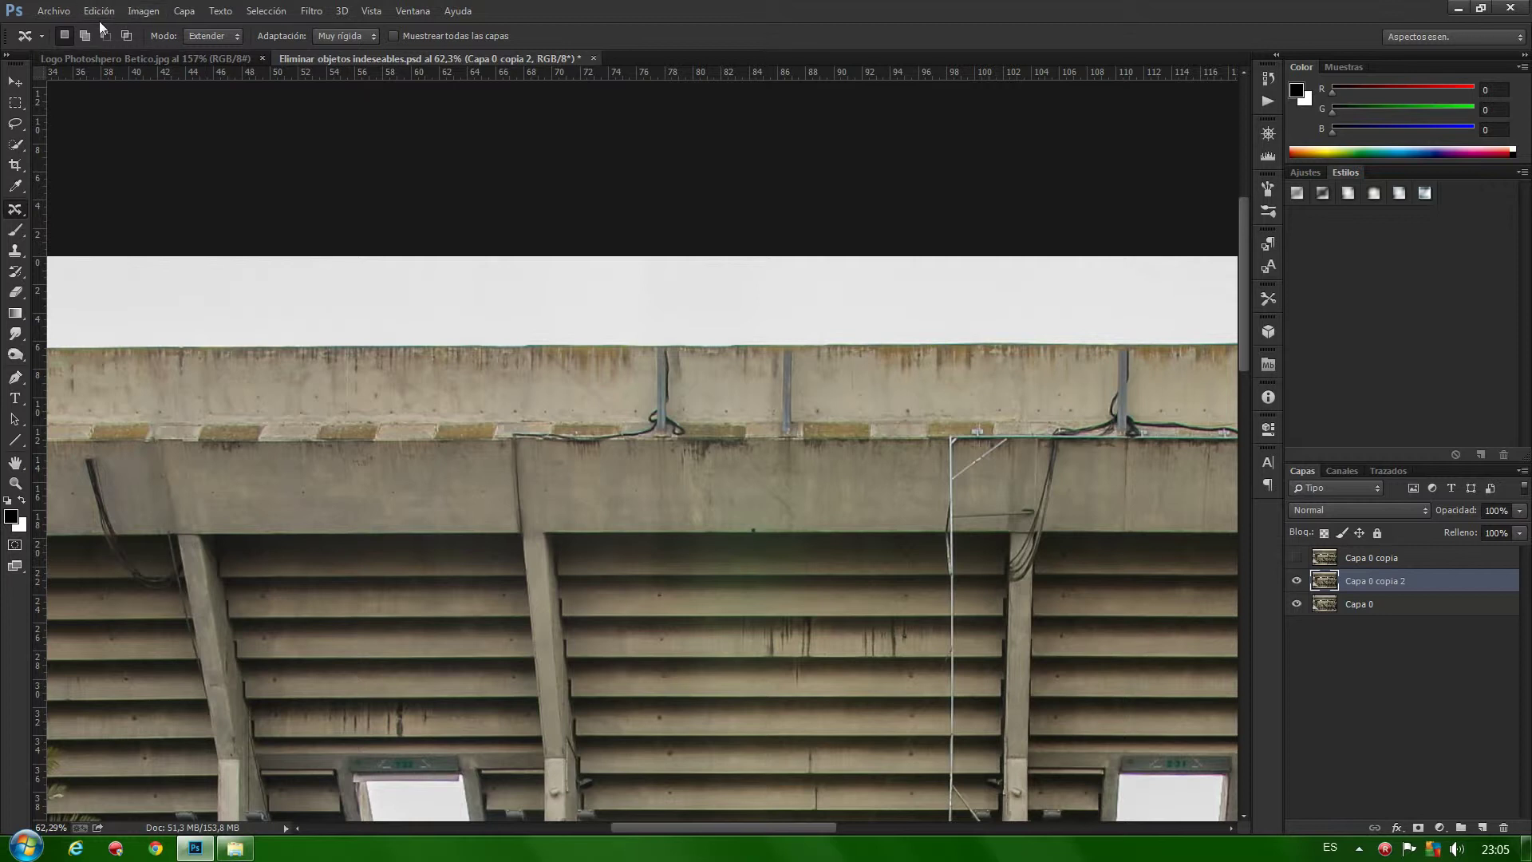
# Lasso and content-aware fill away the middle roof pole and the next pole to its left
pyautogui.click(14, 123)
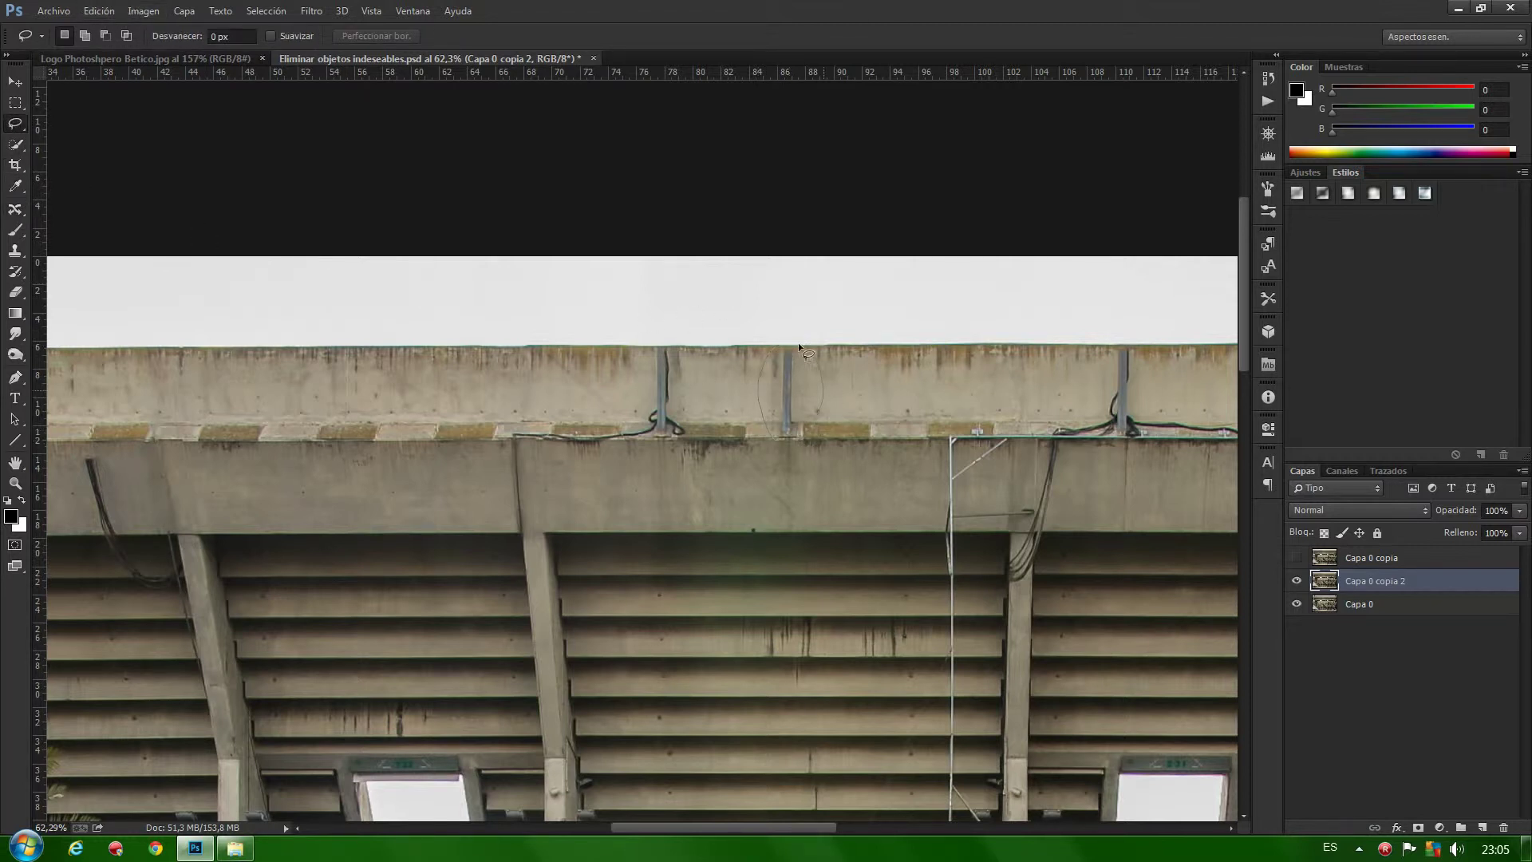
pyautogui.moveTo(783, 369); pyautogui.dragTo(785, 369)
pyautogui.click(100, 11)
pyautogui.click(121, 299)
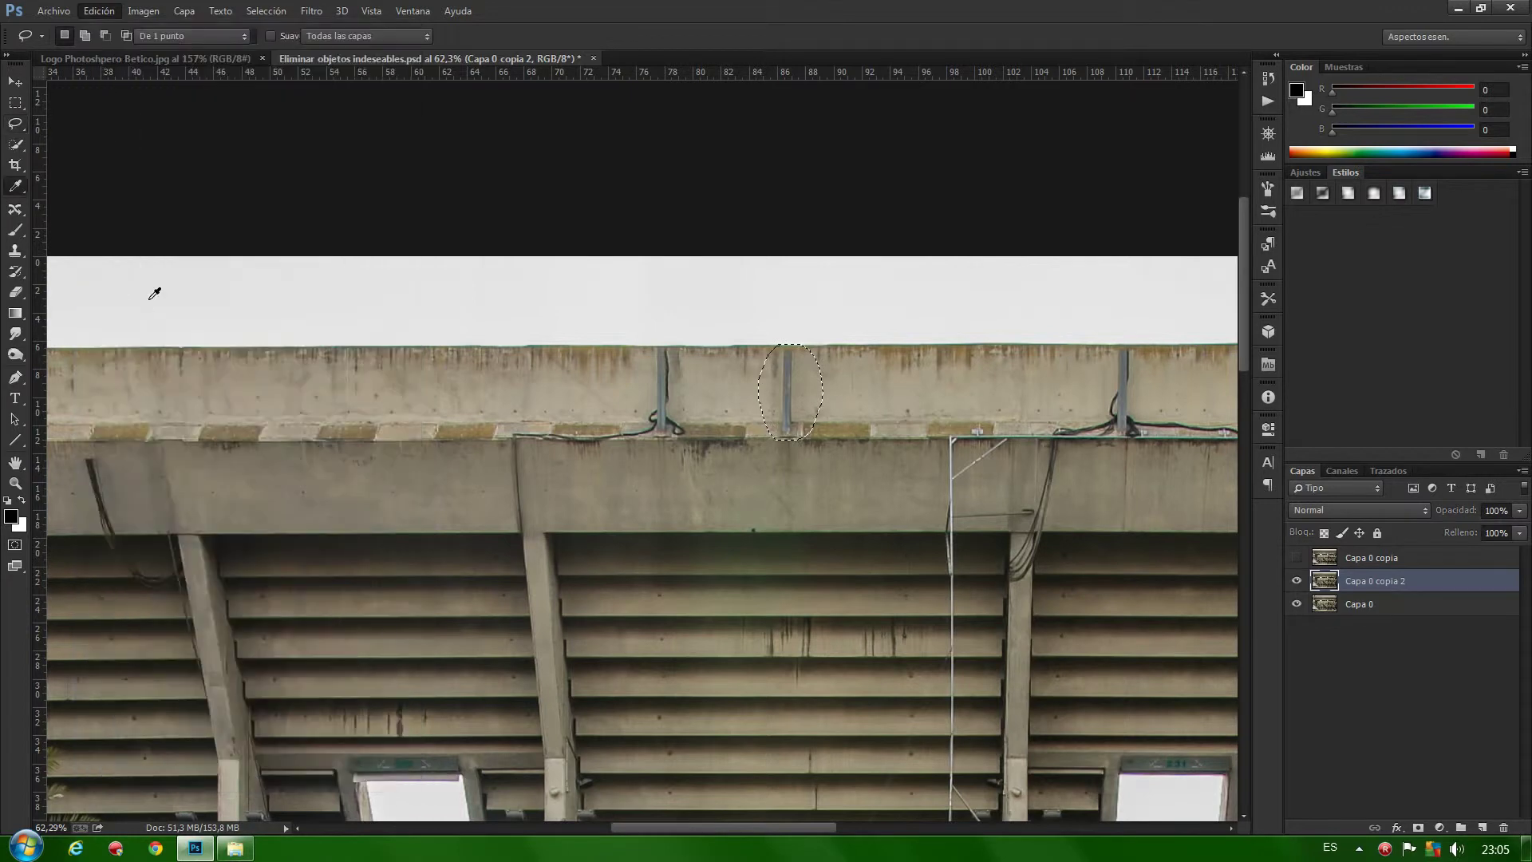
pyautogui.click(696, 163)
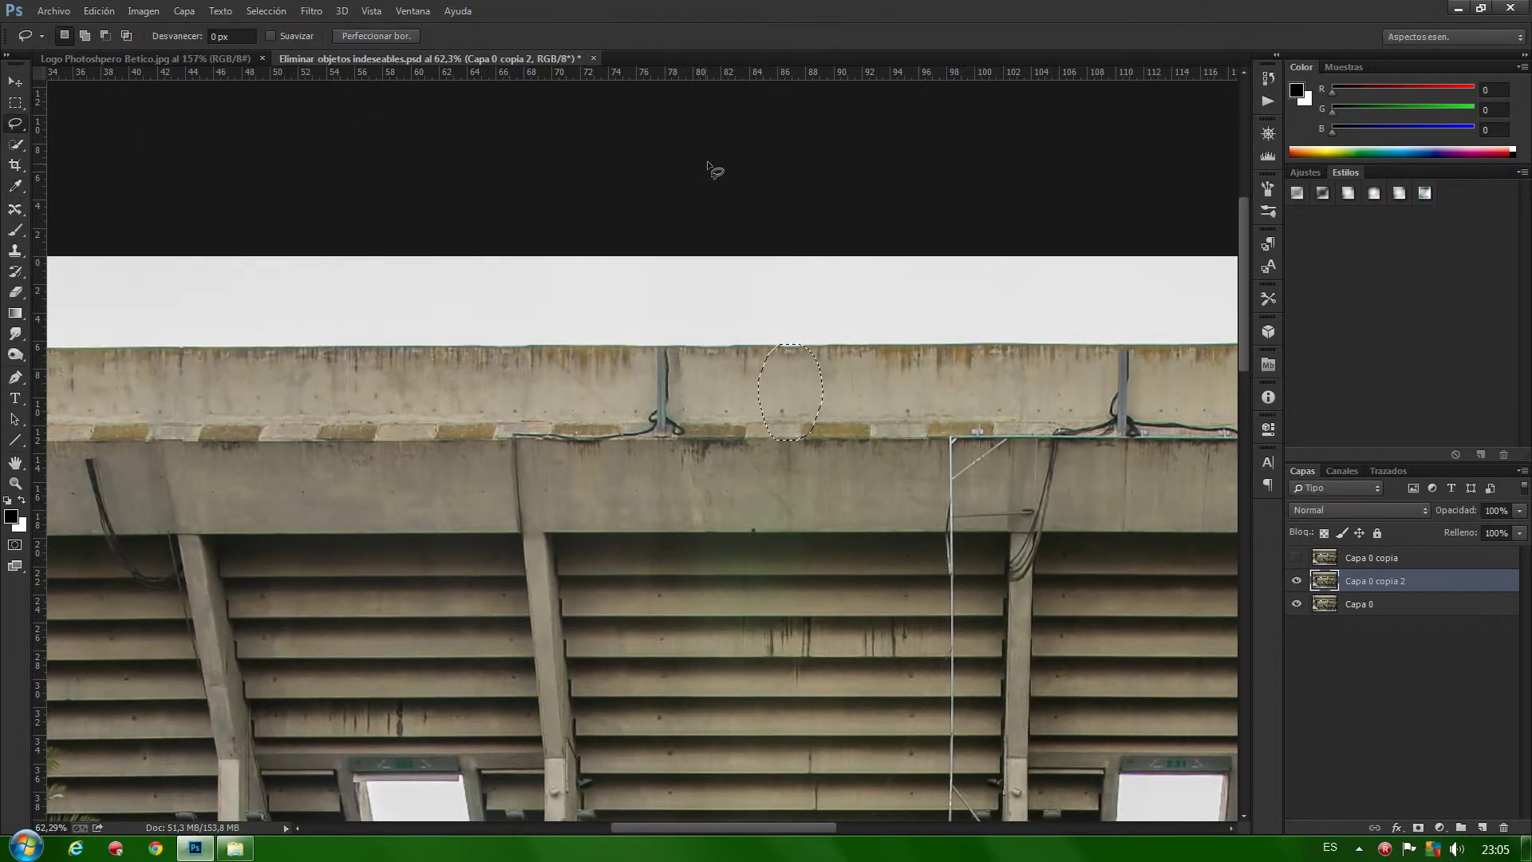
pyautogui.hotkey('ctrl', 'd')
pyautogui.moveTo(654, 338); pyautogui.dragTo(659, 342)
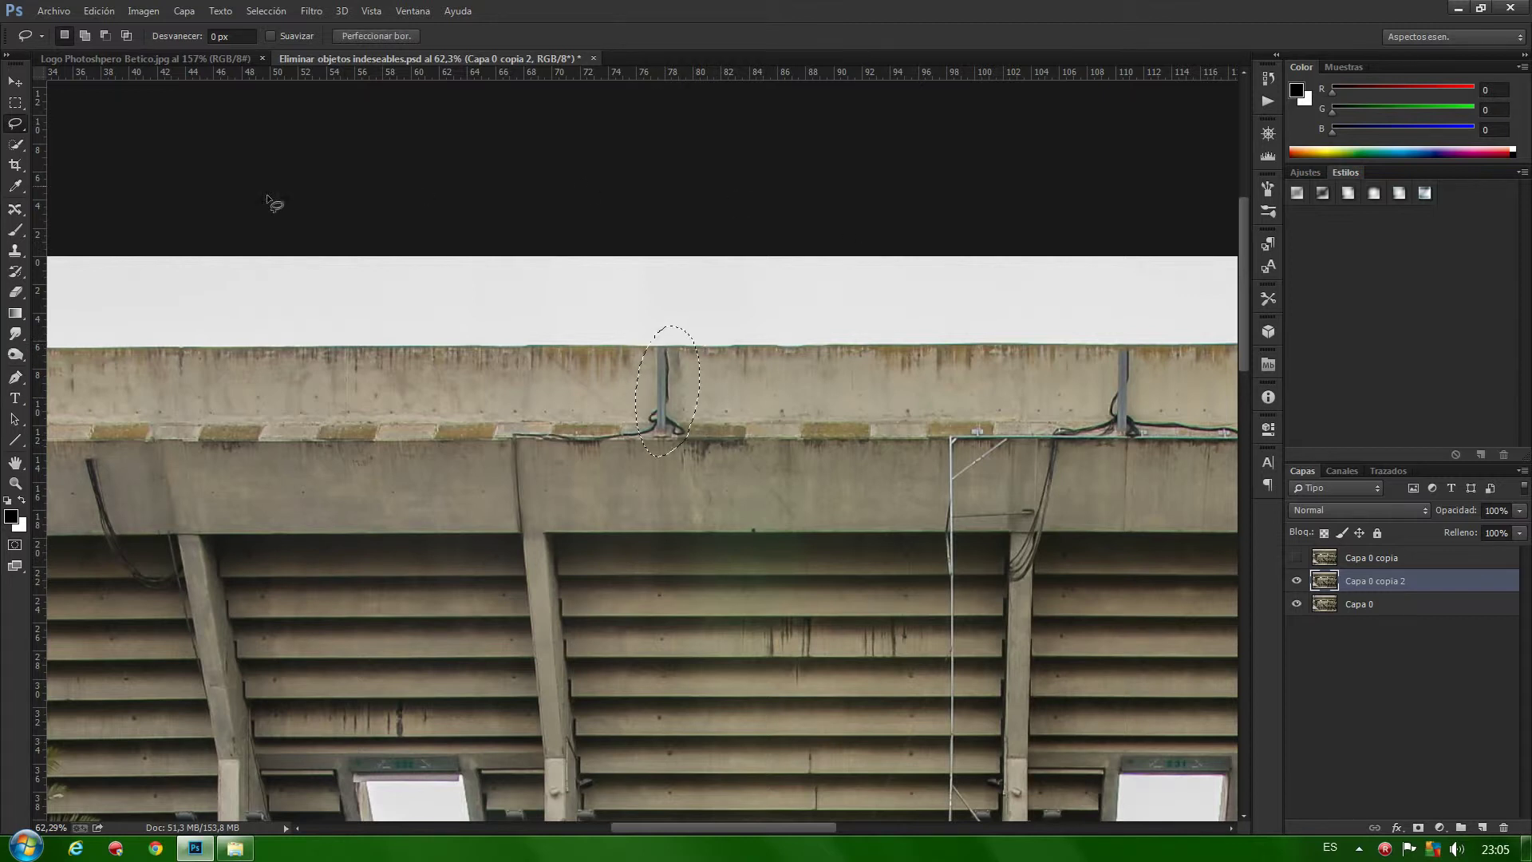
pyautogui.click(101, 12)
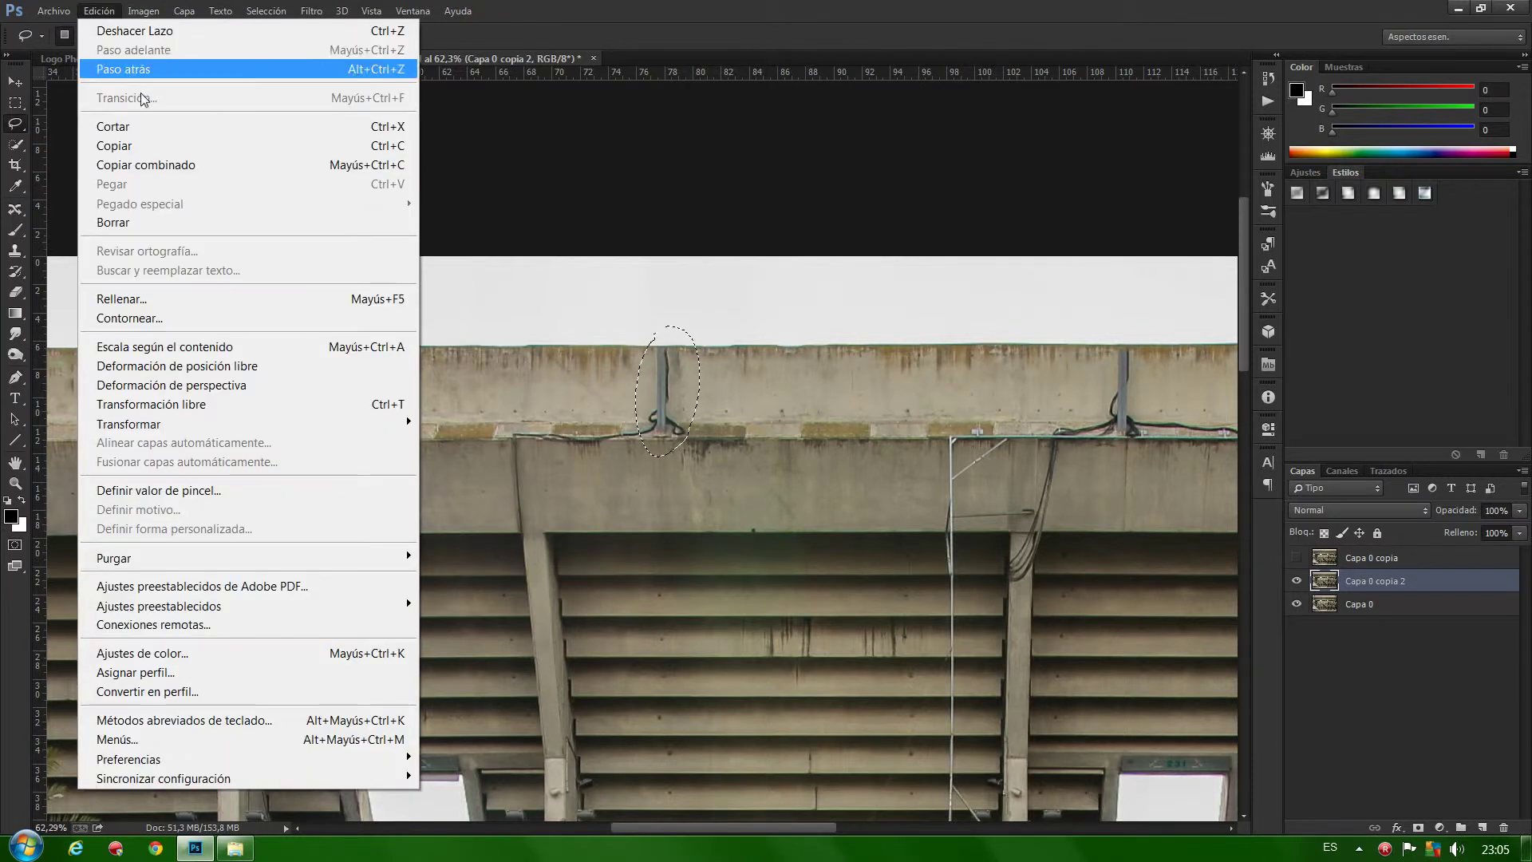
pyautogui.click(148, 300)
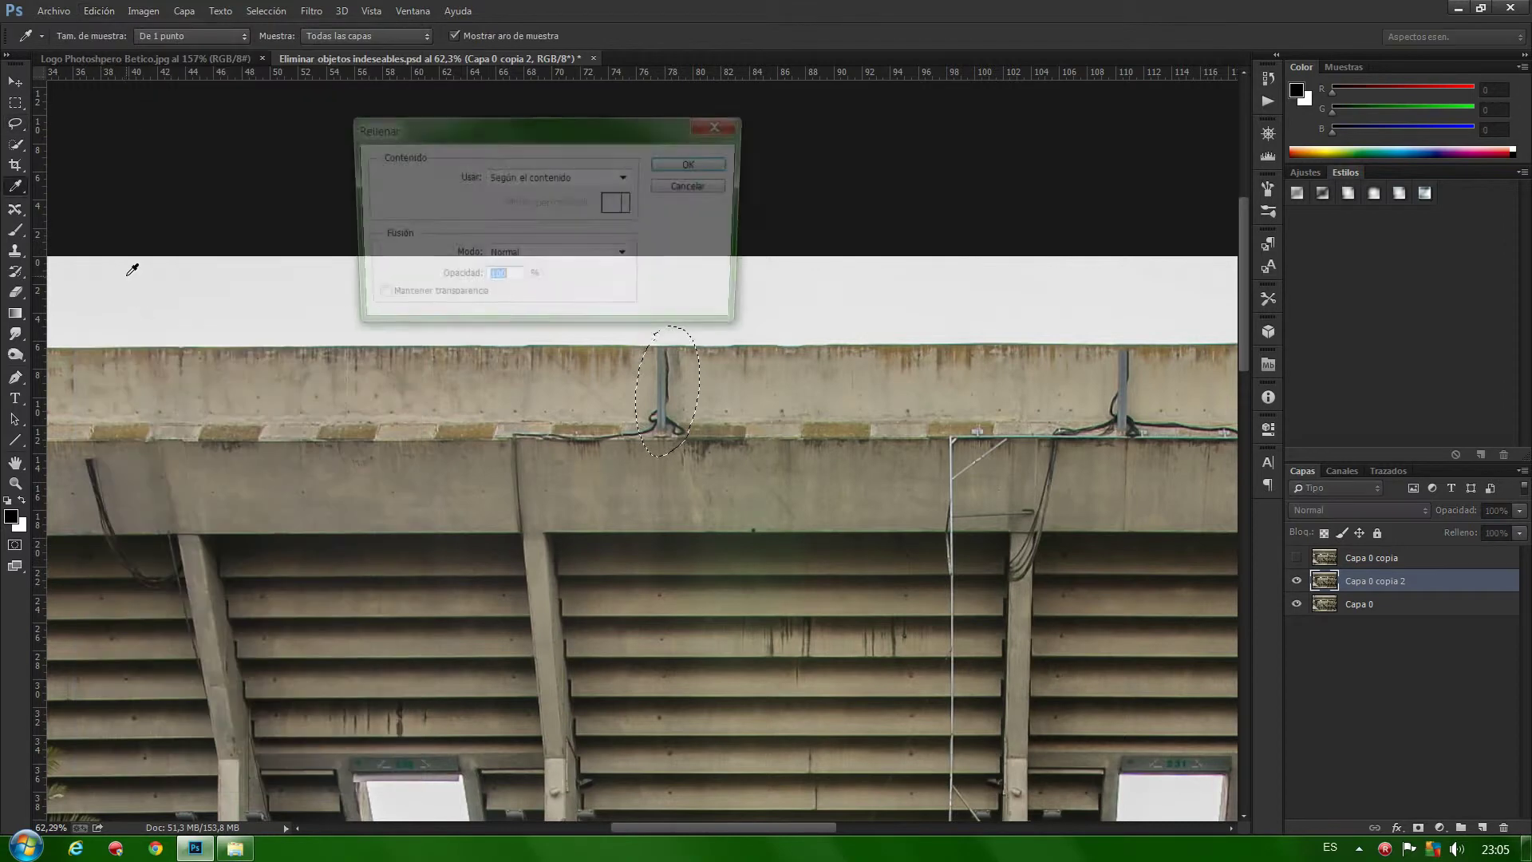
pyautogui.click(691, 163)
pyautogui.hotkey('ctrl', 'd')
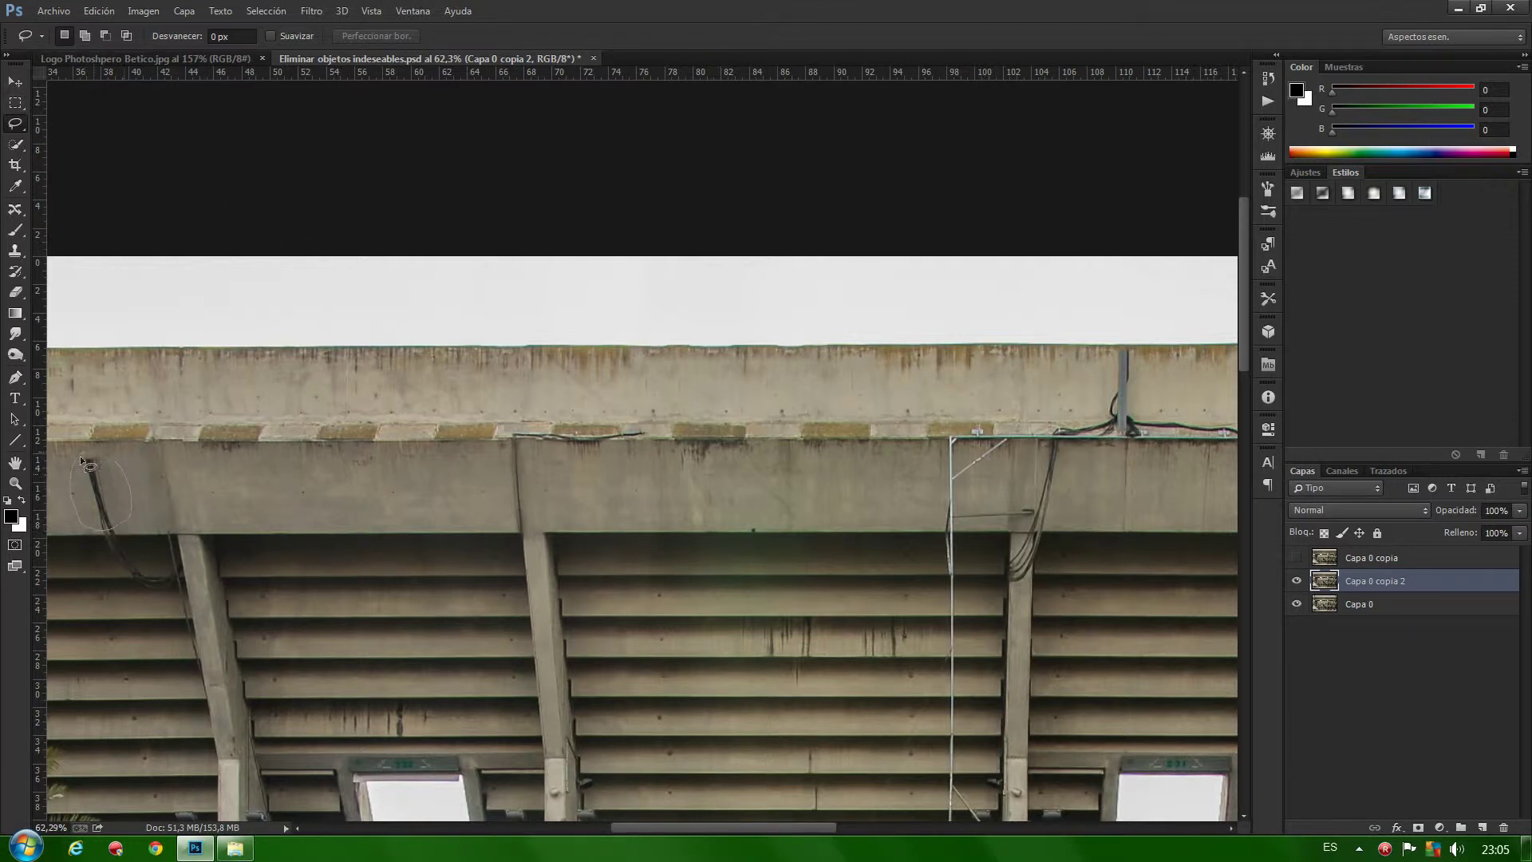
# Content-aware fill the top of the left hanging cable and dismiss the no-pixels-selected warning
pyautogui.moveTo(80, 457); pyautogui.dragTo(79, 460)
pyautogui.click(99, 10)
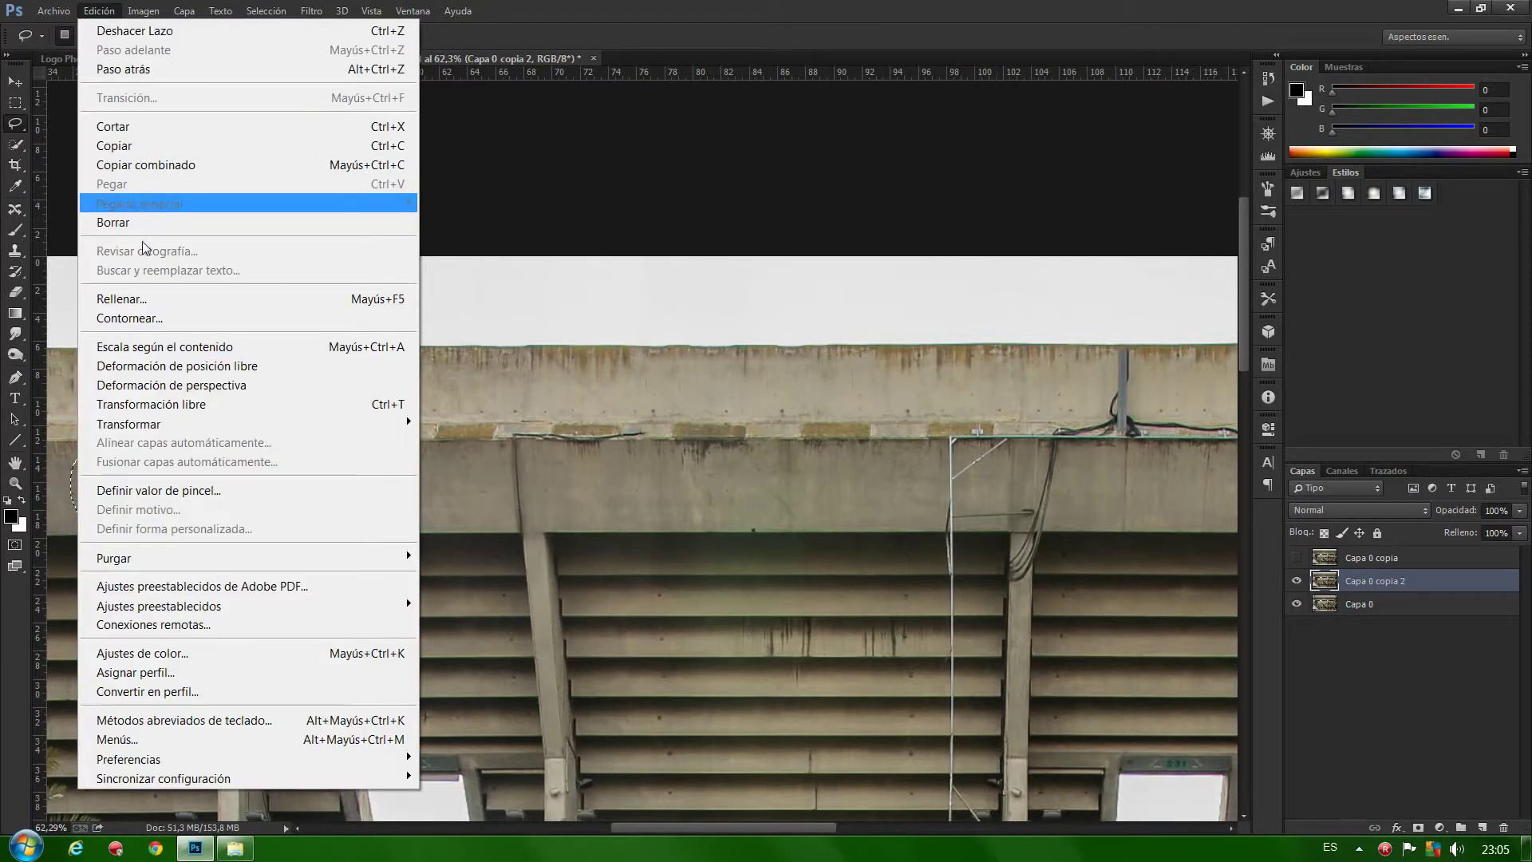
pyautogui.click(121, 298)
pyautogui.click(682, 168)
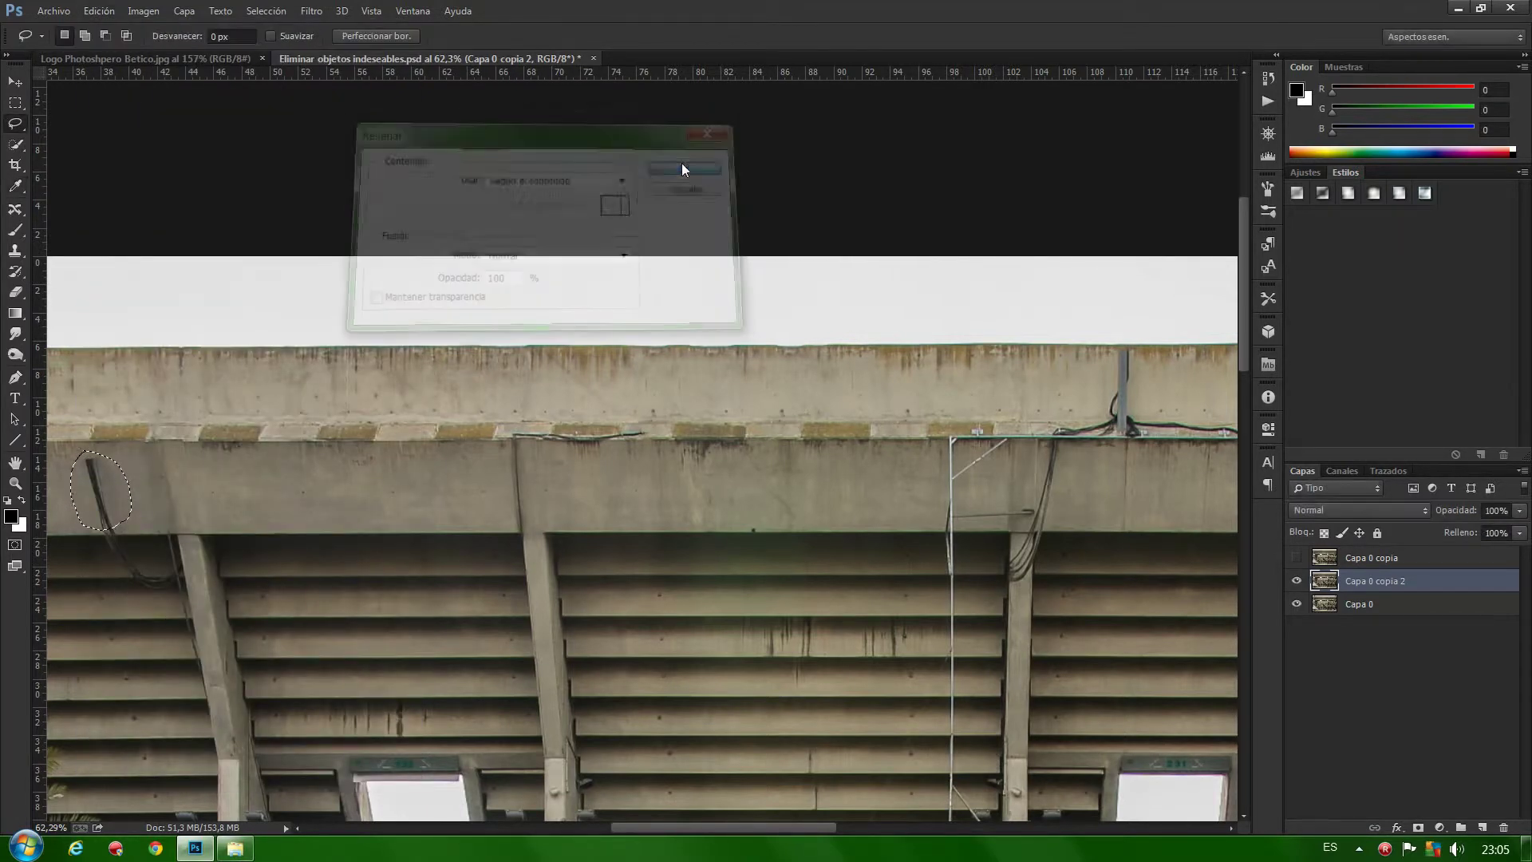
pyautogui.hotkey('ctrl', 'd')
pyautogui.moveTo(322, 89); pyautogui.dragTo(326, 125)
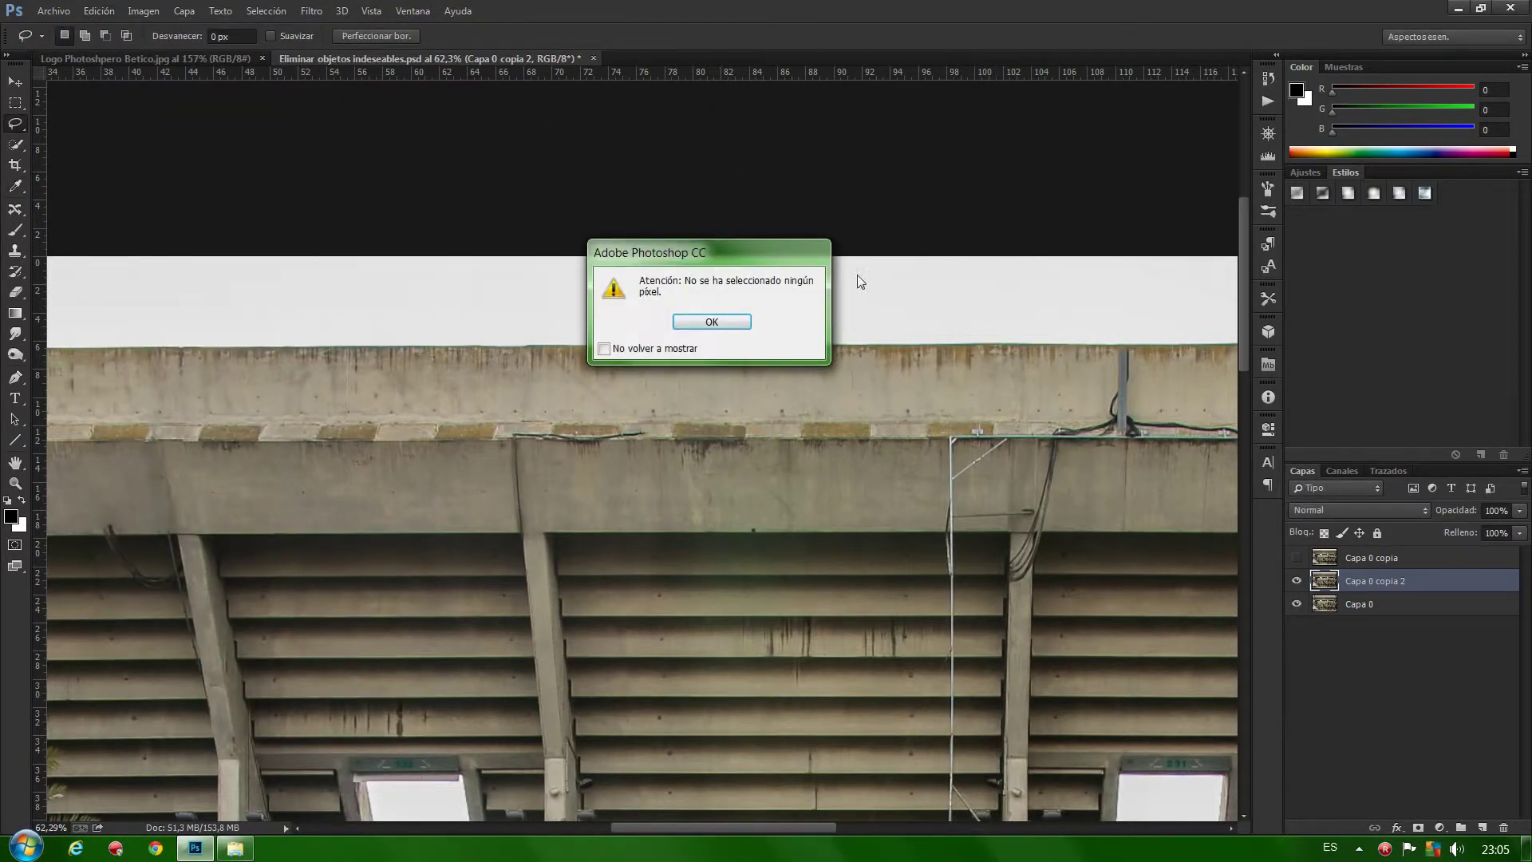
pyautogui.click(721, 322)
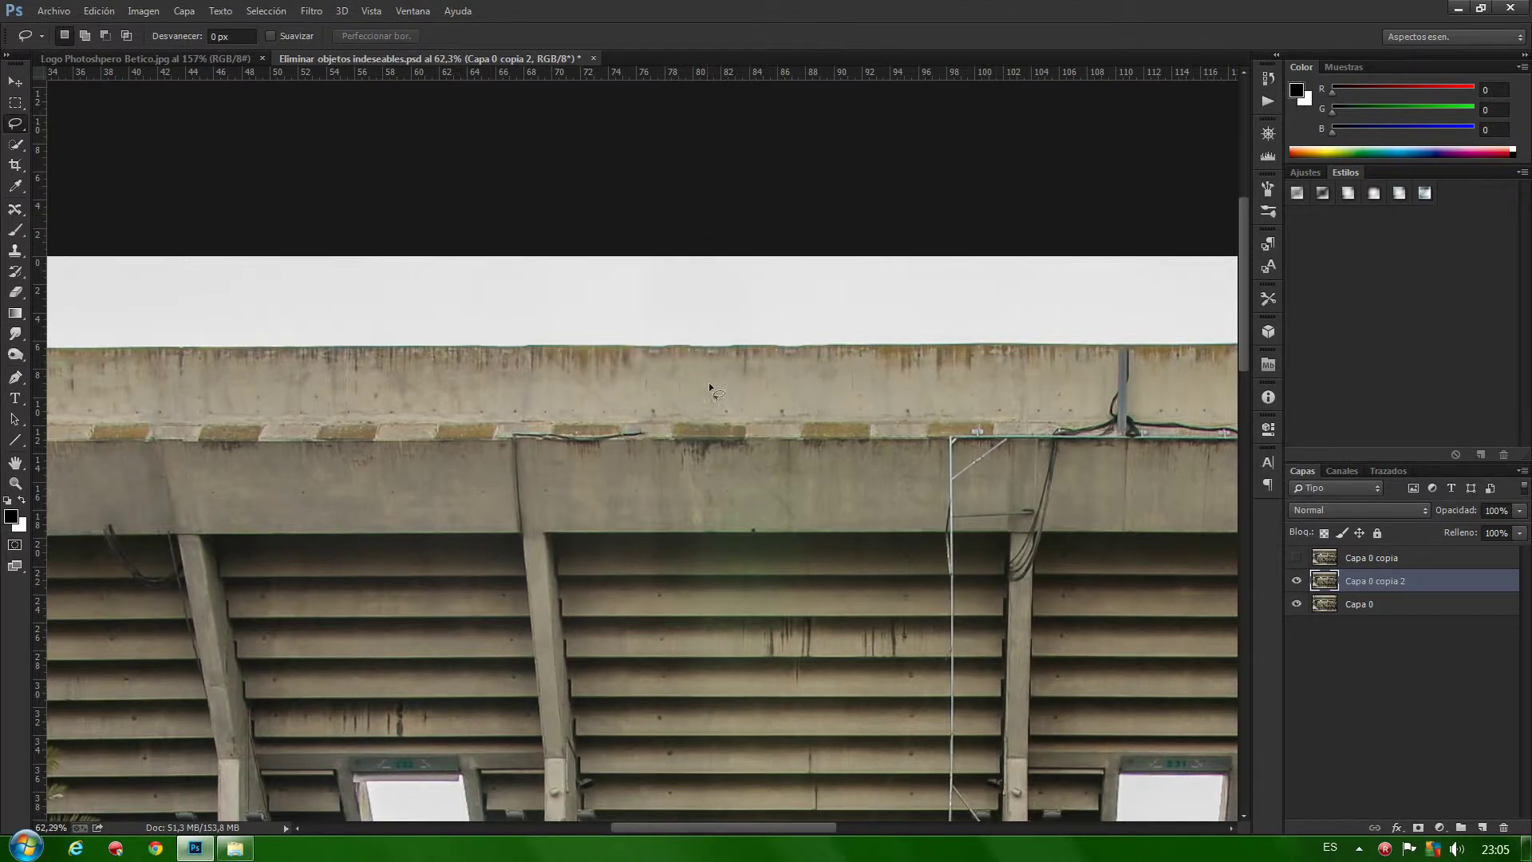
# Zoom in on the stands and set up a 25 px Spot Healing Brush
pyautogui.scroll(-2, 726, 643)
pyautogui.scroll(-1, 726, 643)
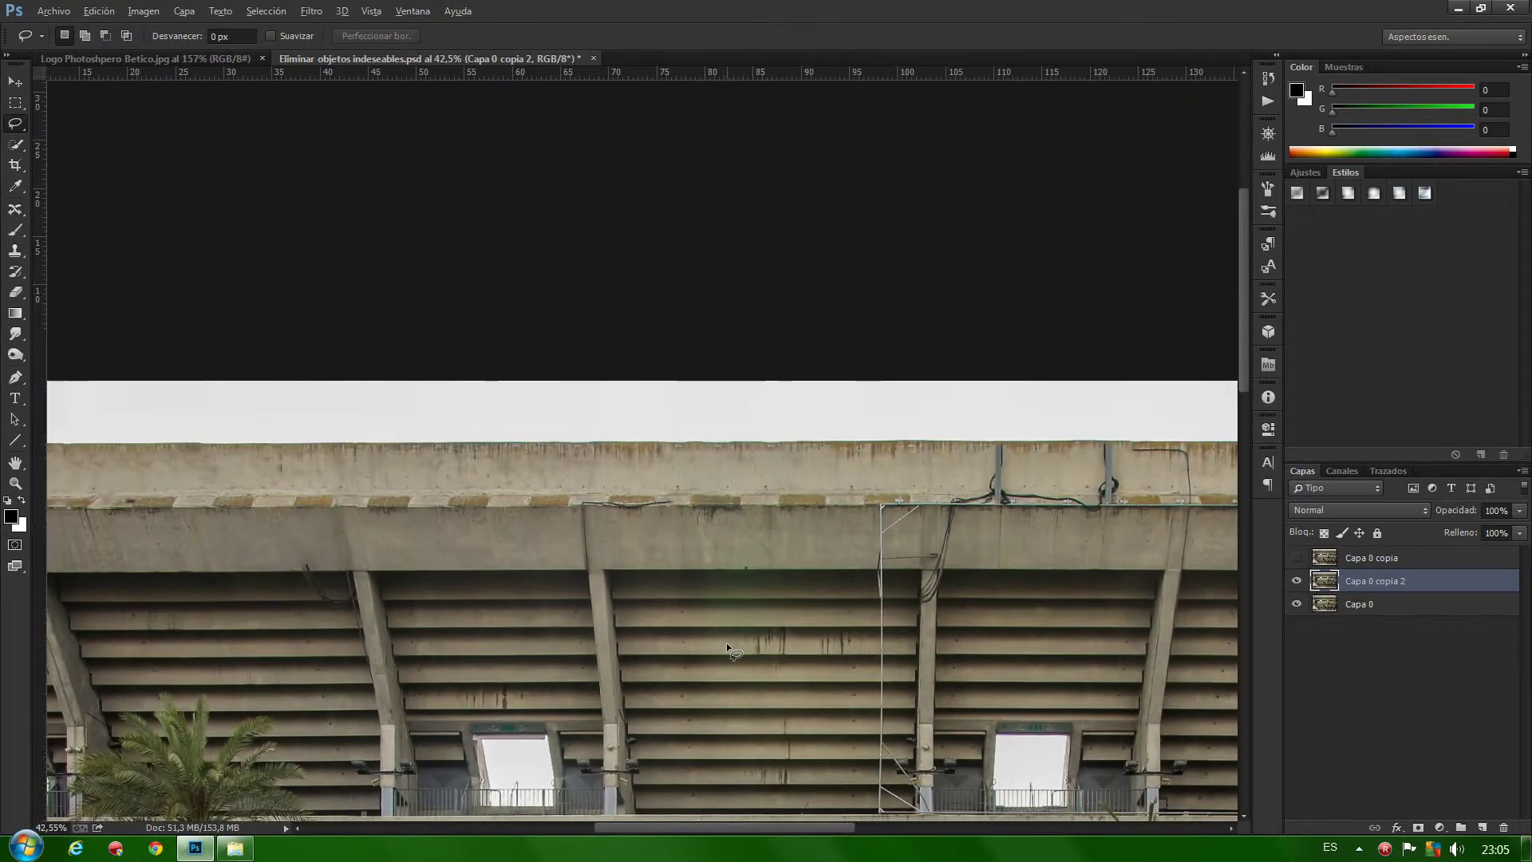
pyautogui.scroll(-1, 726, 643)
pyautogui.scroll(-1, 726, 643)
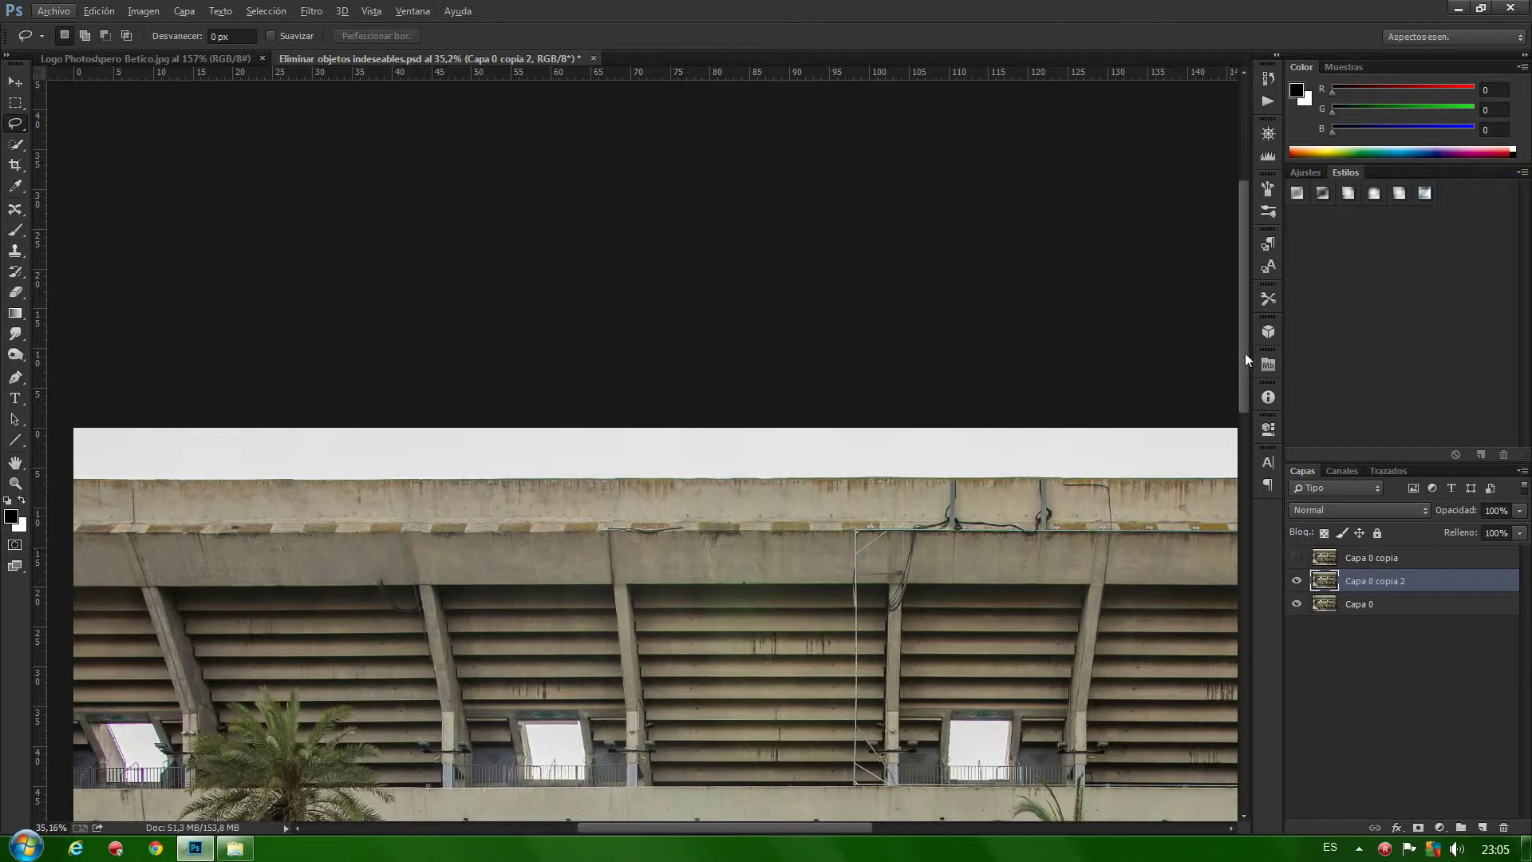
pyautogui.moveTo(1245, 357); pyautogui.dragTo(1227, 446)
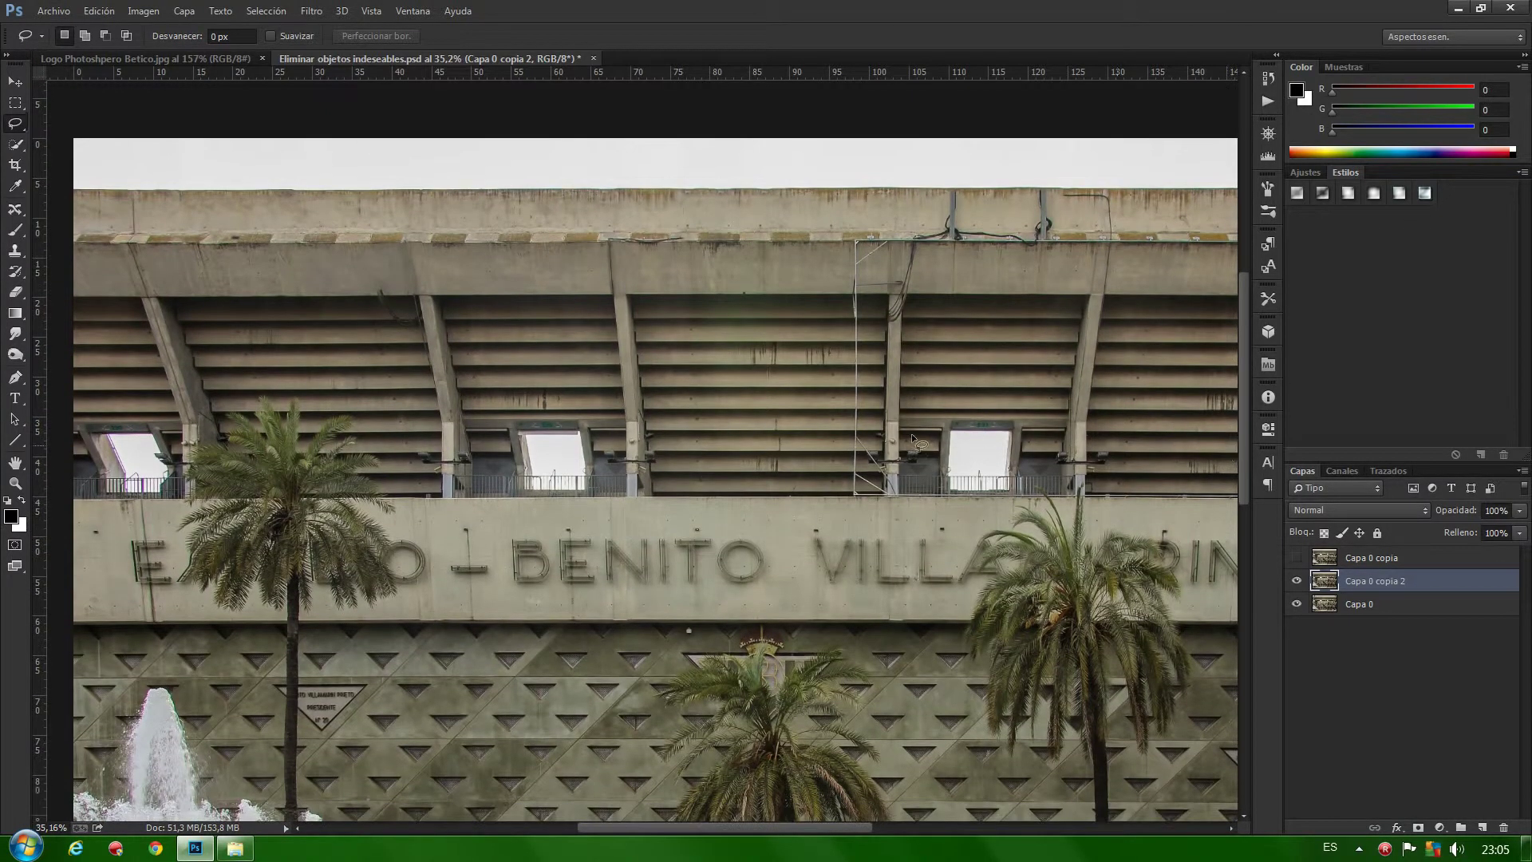
pyautogui.press('alt')
pyautogui.scroll(3, 763, 347)
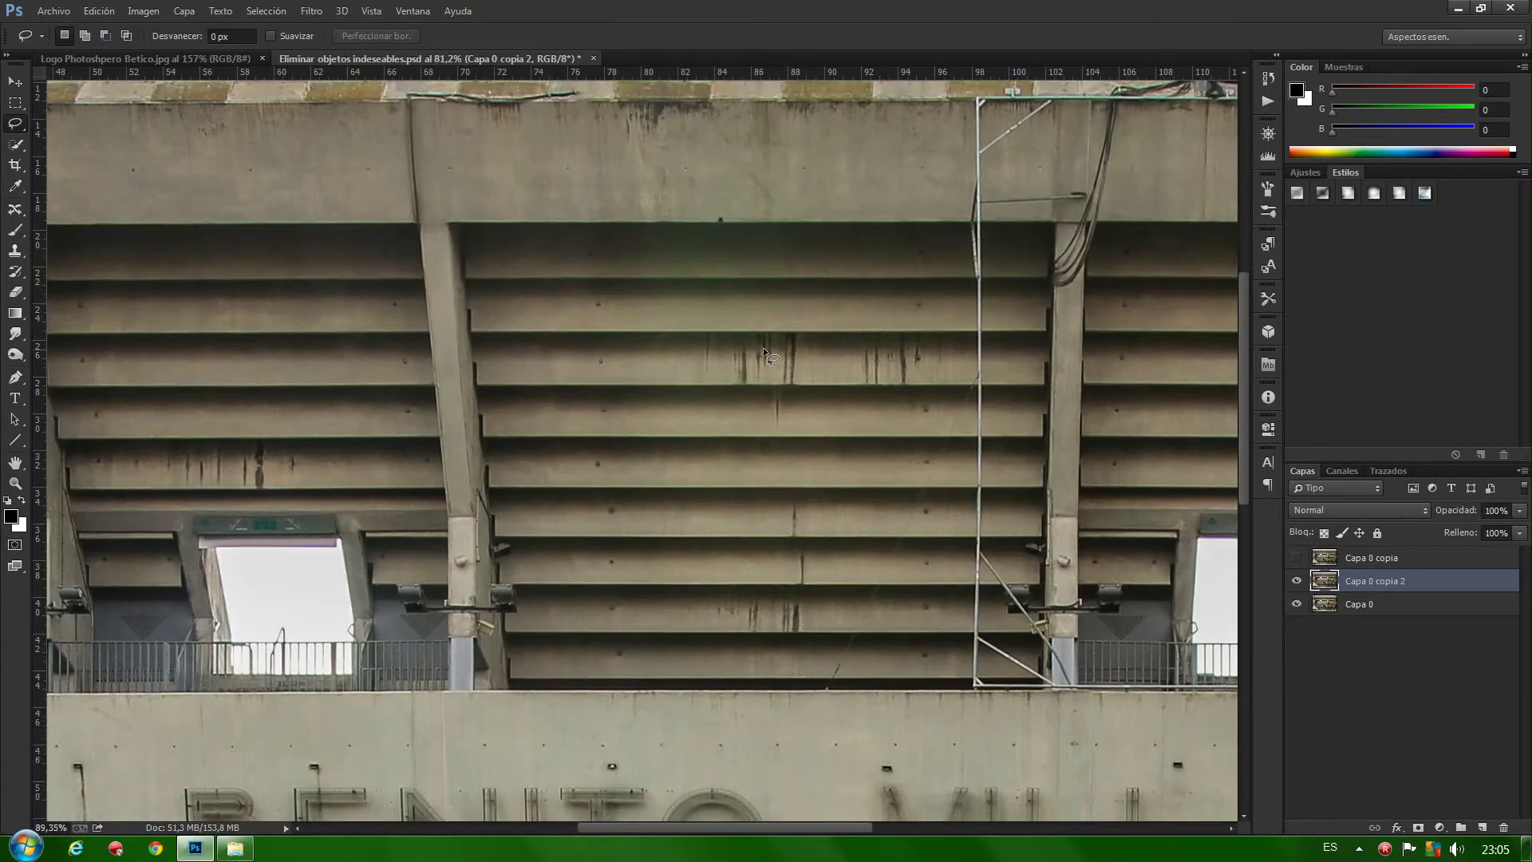
pyautogui.scroll(2, 763, 347)
pyautogui.moveTo(802, 829); pyautogui.dragTo(868, 827)
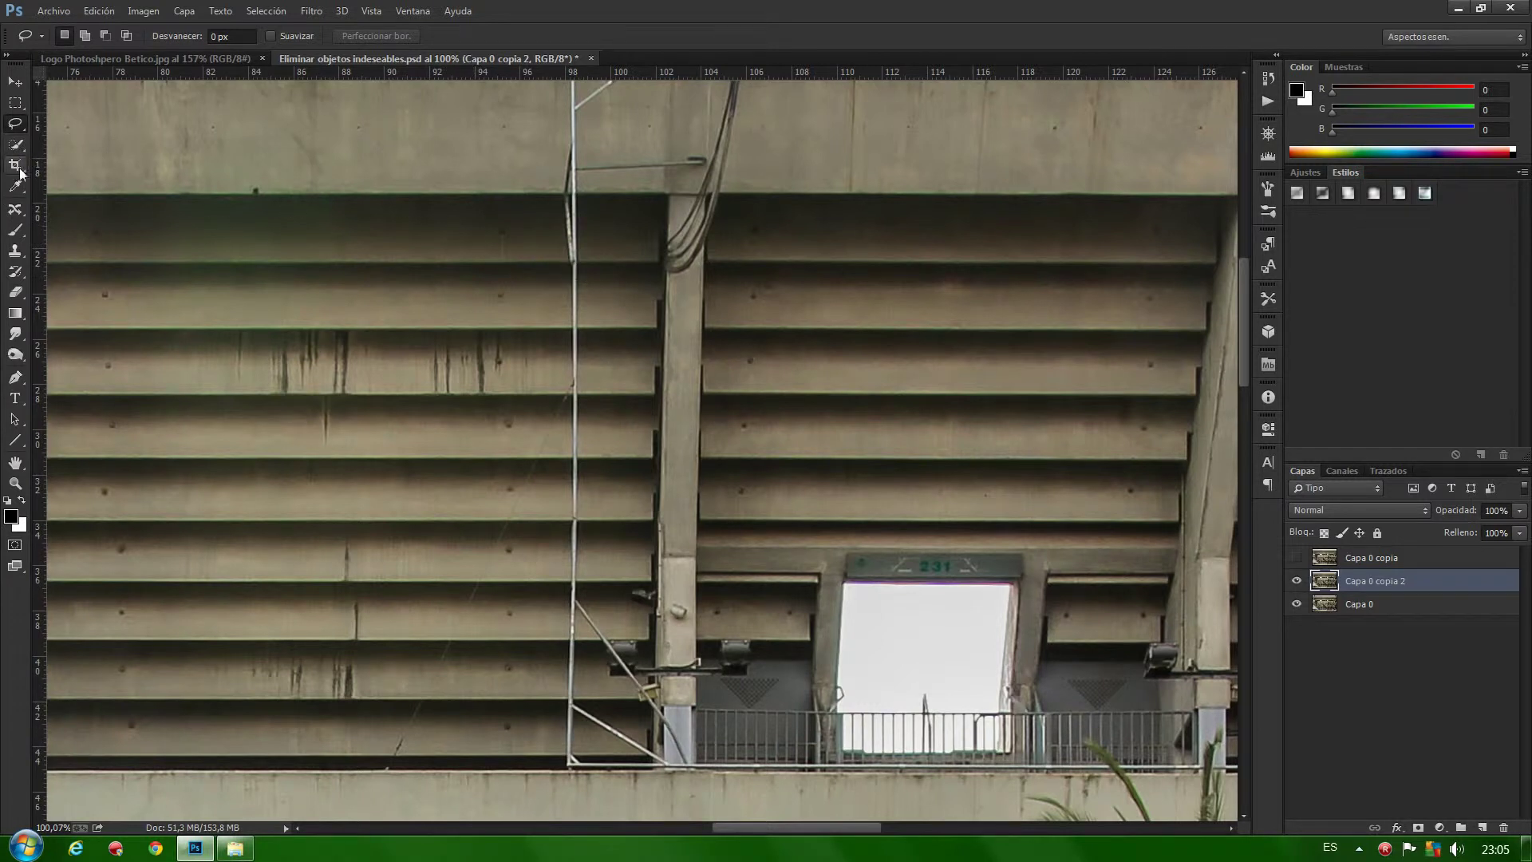
pyautogui.click(15, 236)
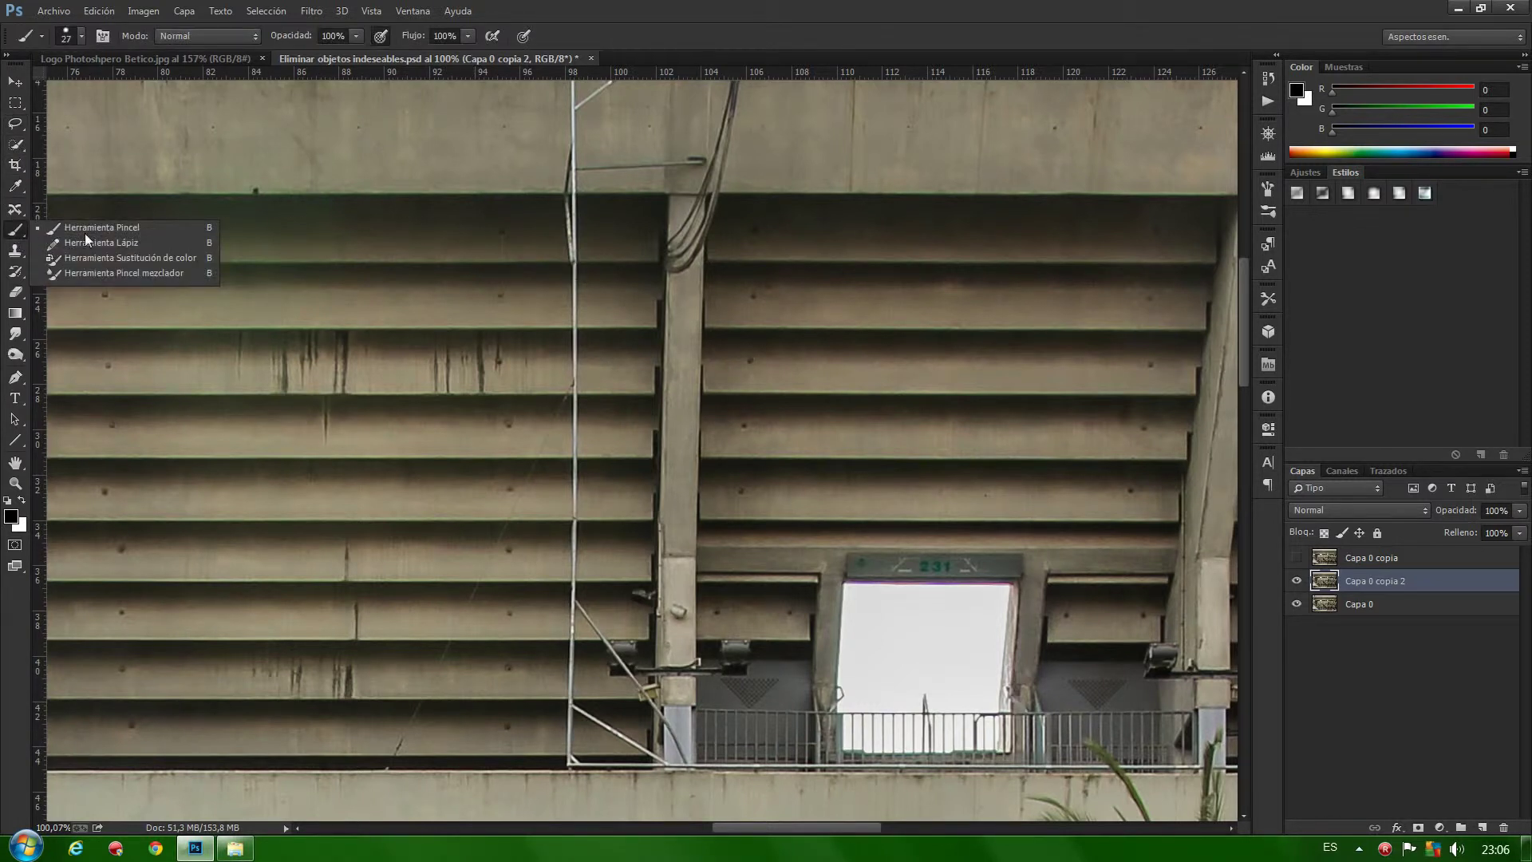
pyautogui.click(15, 209)
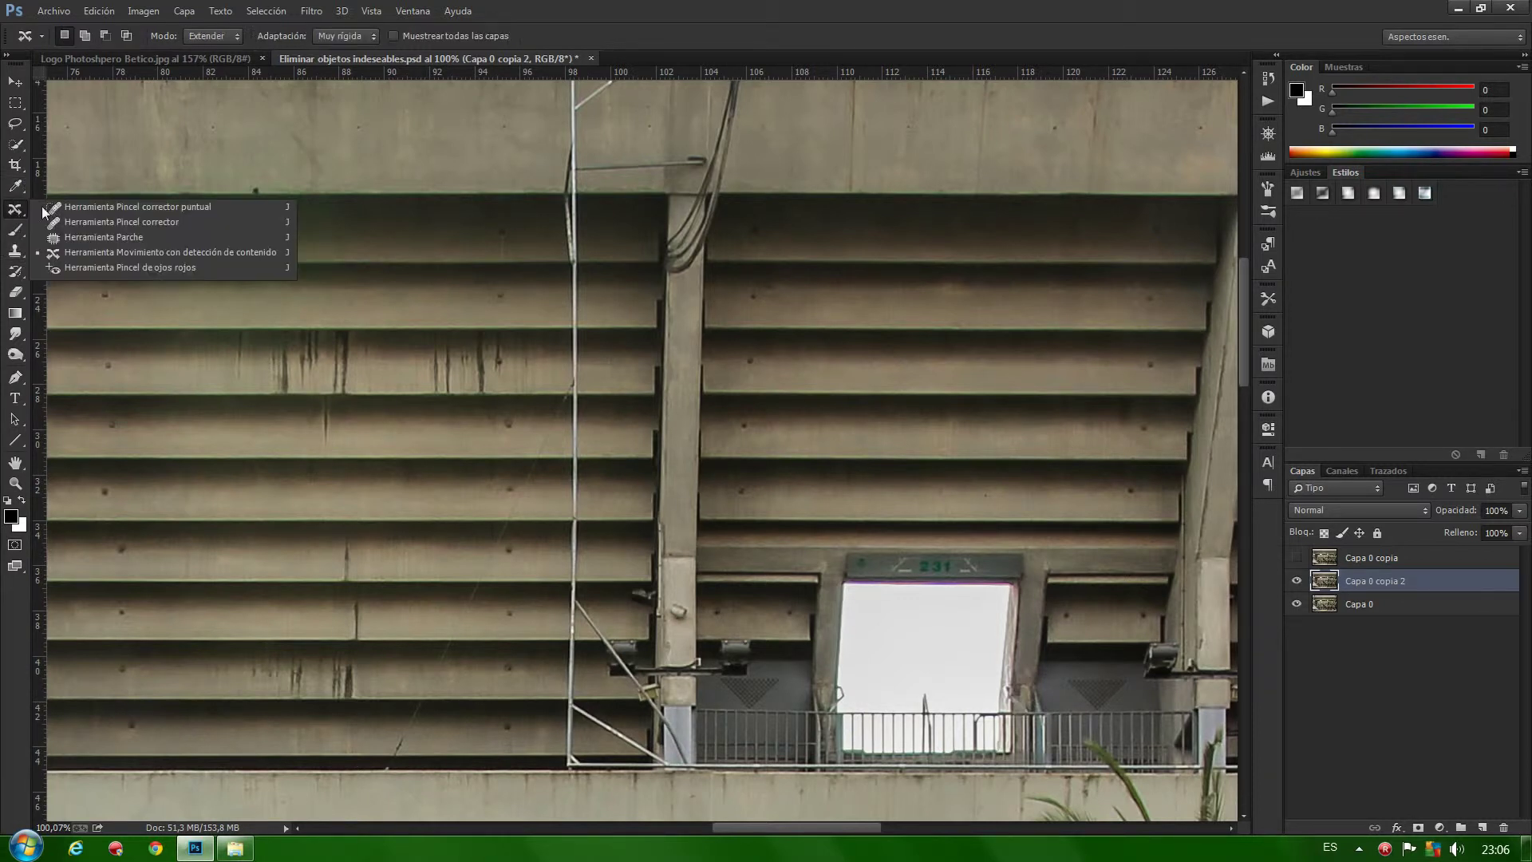
pyautogui.click(91, 204)
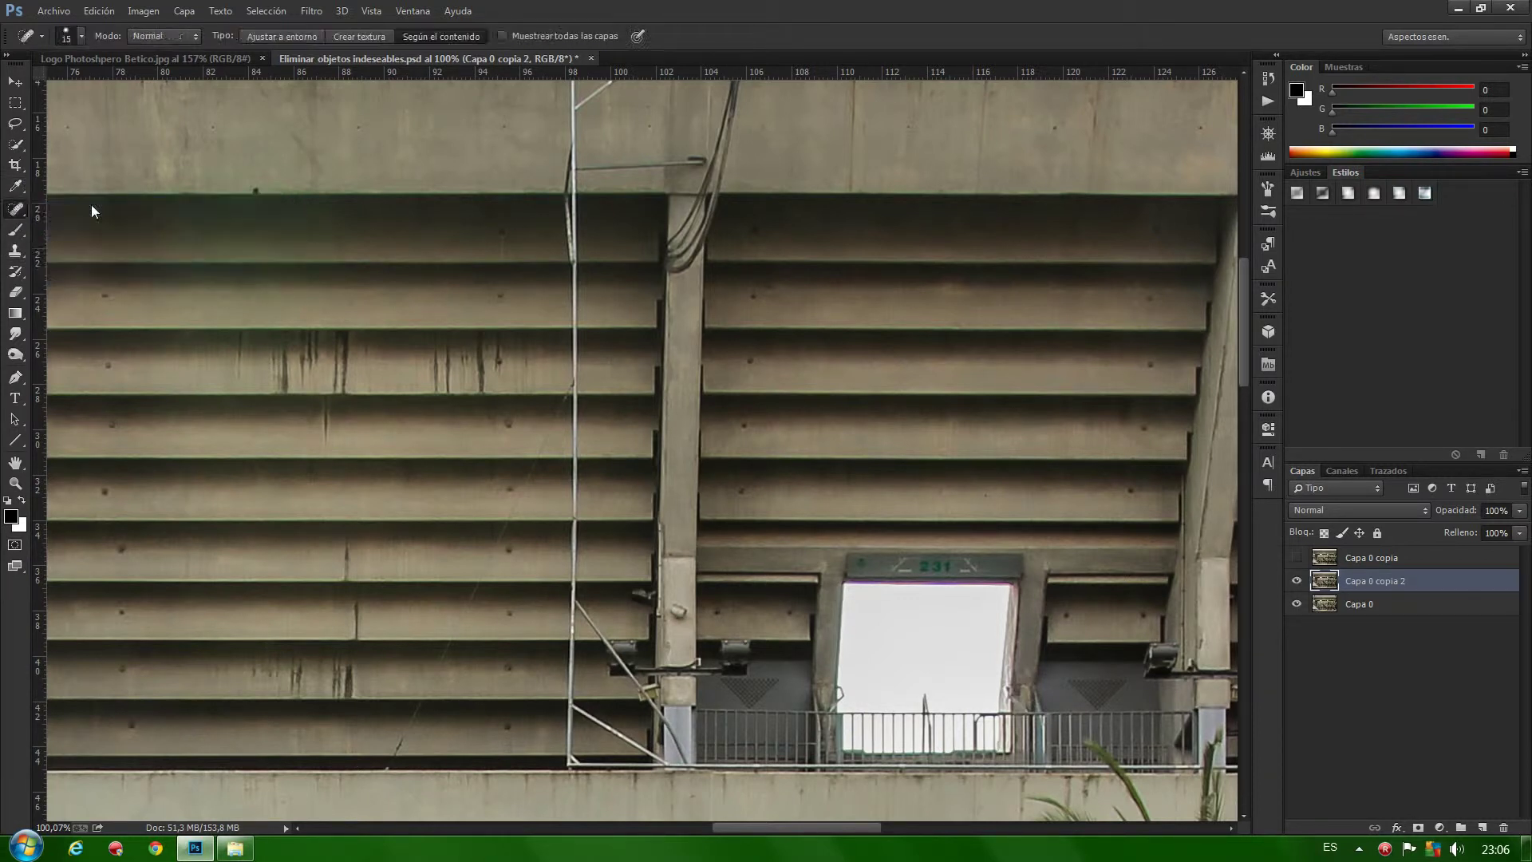
pyautogui.keyDown('alt'); pyautogui.rightClick(598, 239); pyautogui.keyUp('alt')
# Heal away the vertical pole running down the stands, top to bottom
pyautogui.moveTo(574, 268); pyautogui.dragTo(574, 515)
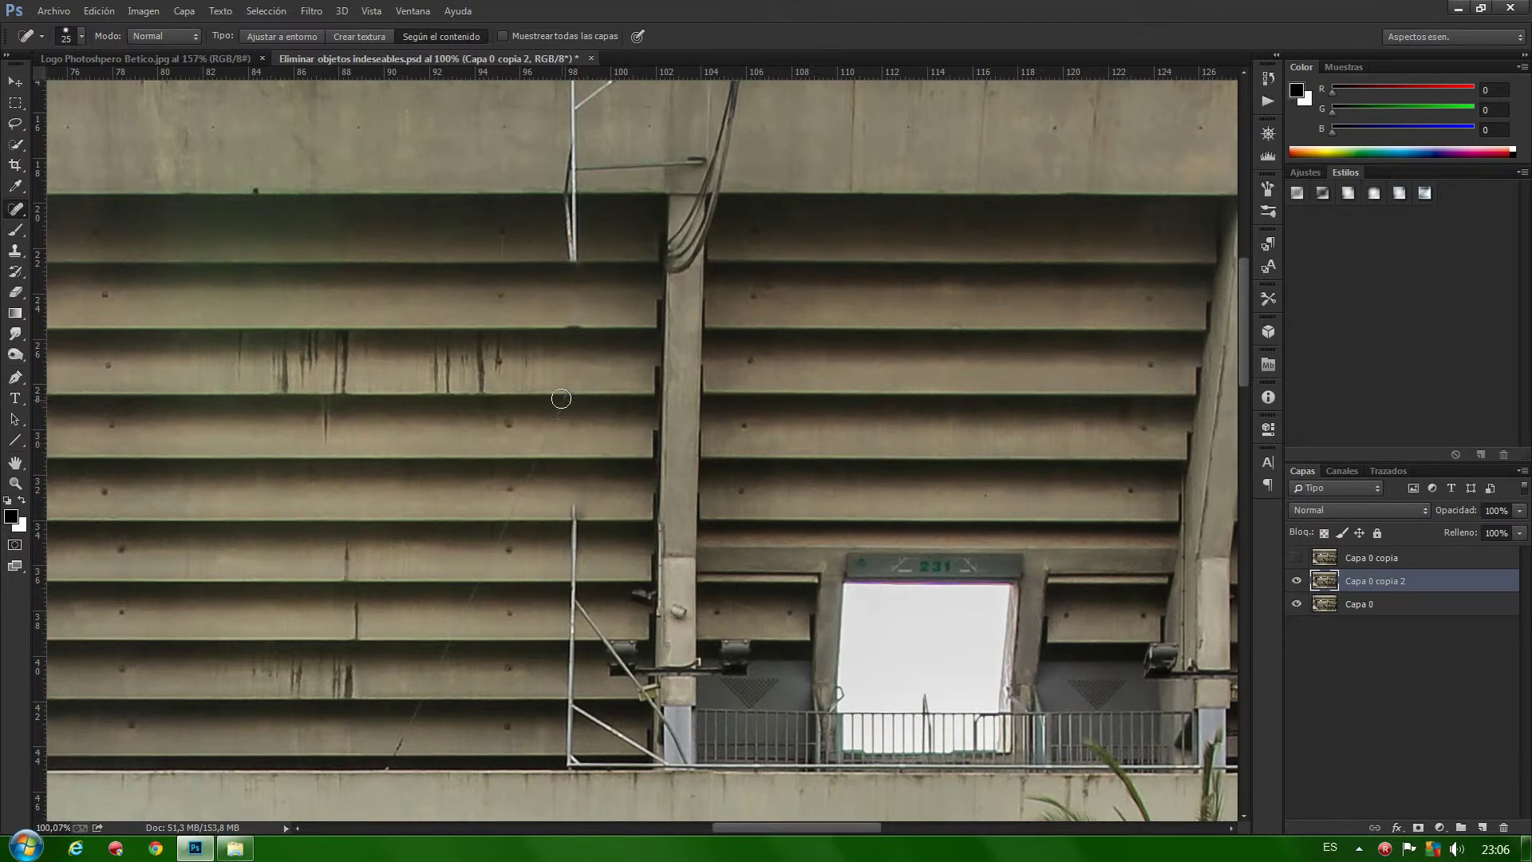
pyautogui.moveTo(561, 398); pyautogui.dragTo(549, 447)
pyautogui.moveTo(574, 509); pyautogui.dragTo(572, 646)
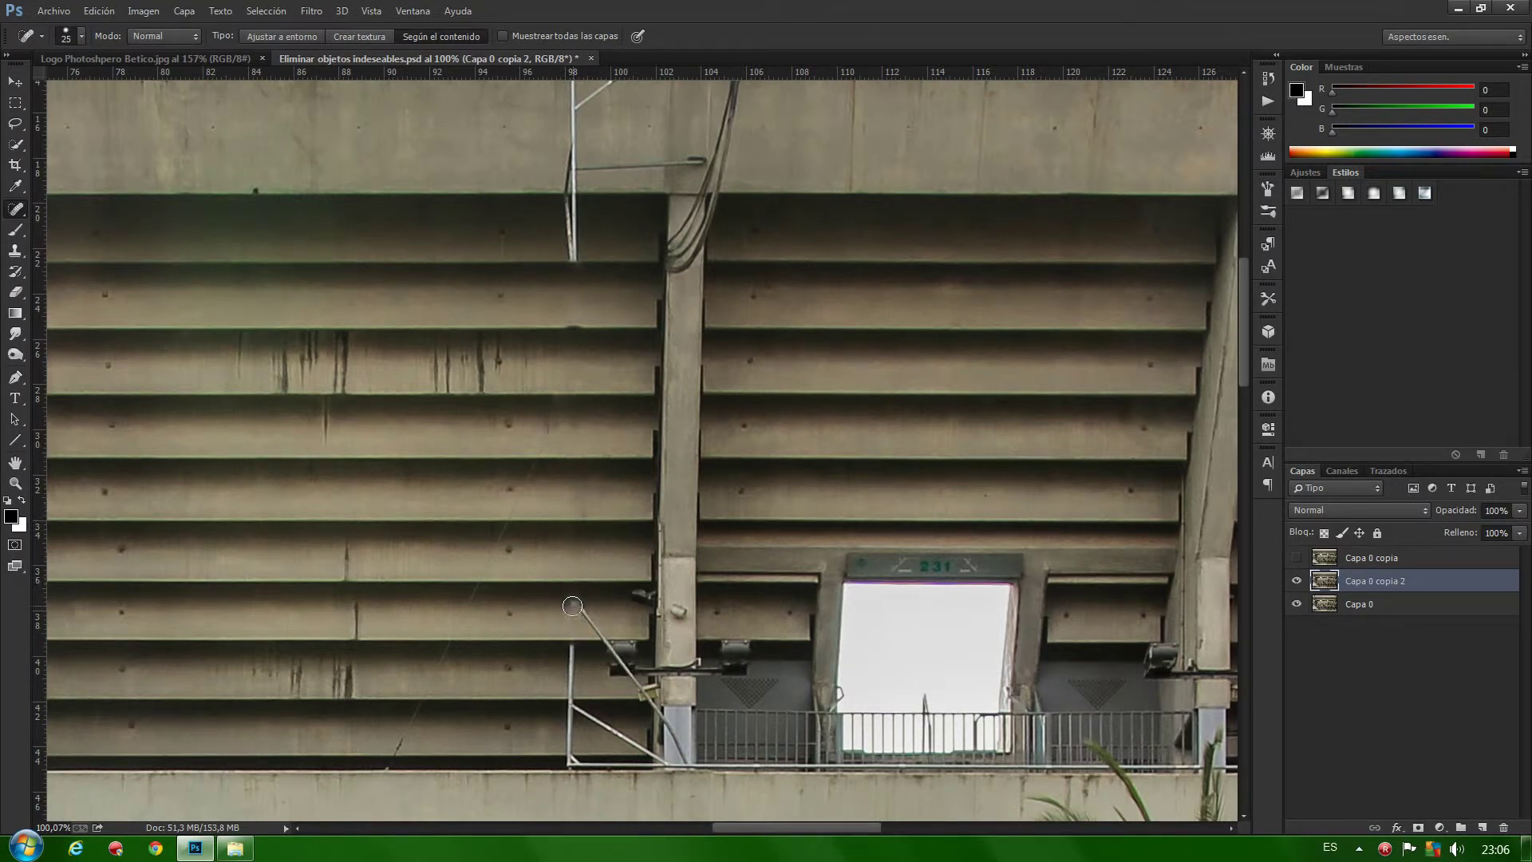
pyautogui.moveTo(572, 643); pyautogui.dragTo(569, 770)
# Clone Stamp over the two bright ledge rail segments, then spot-heal the diagonal strut's end
pyautogui.click(18, 252)
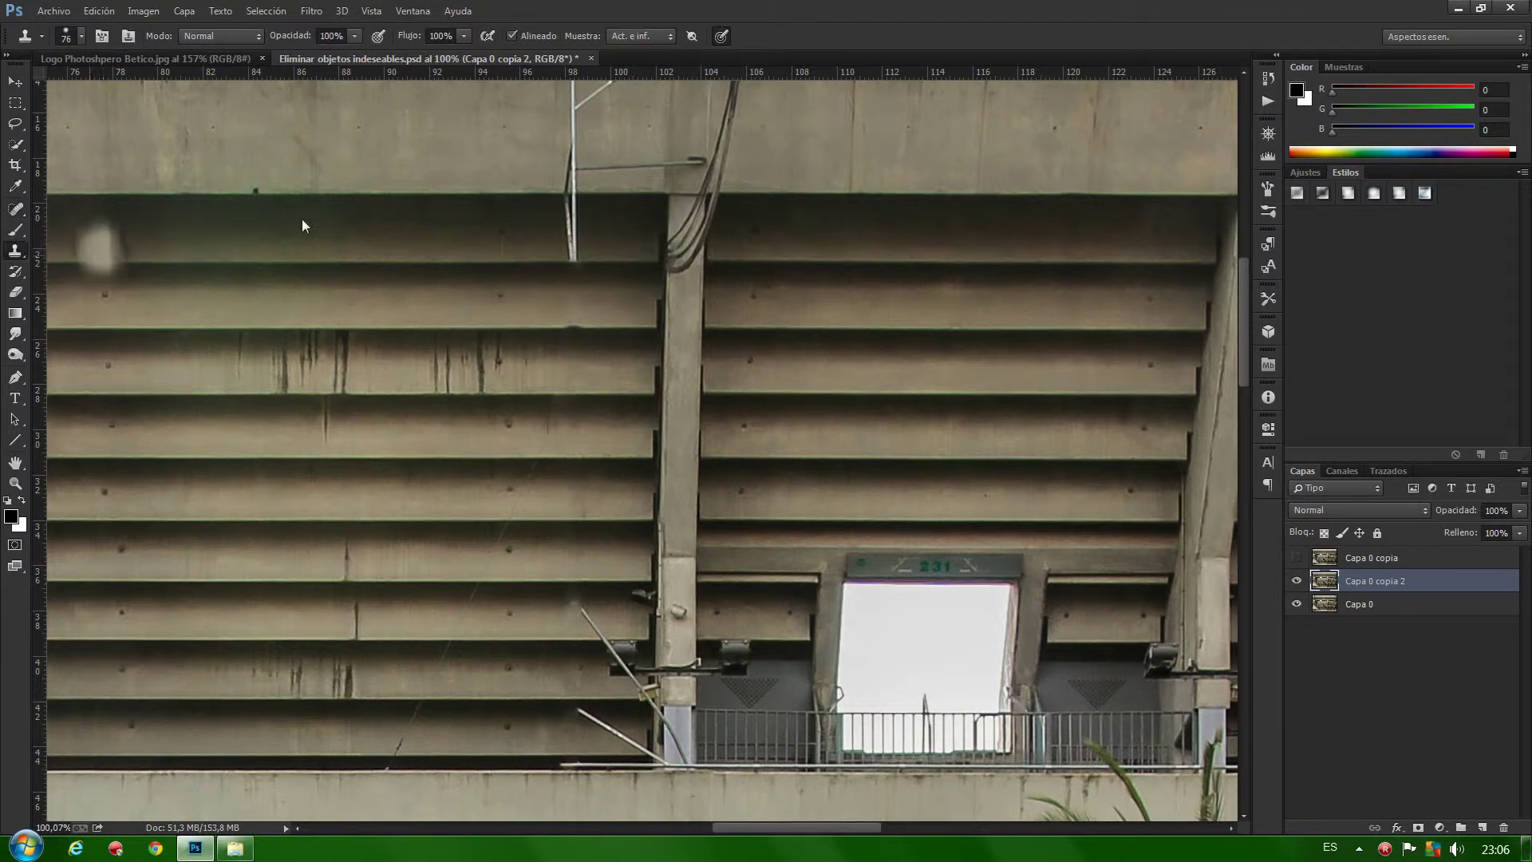
pyautogui.keyDown('alt'); pyautogui.rightClick(506, 750); pyautogui.keyUp('alt')
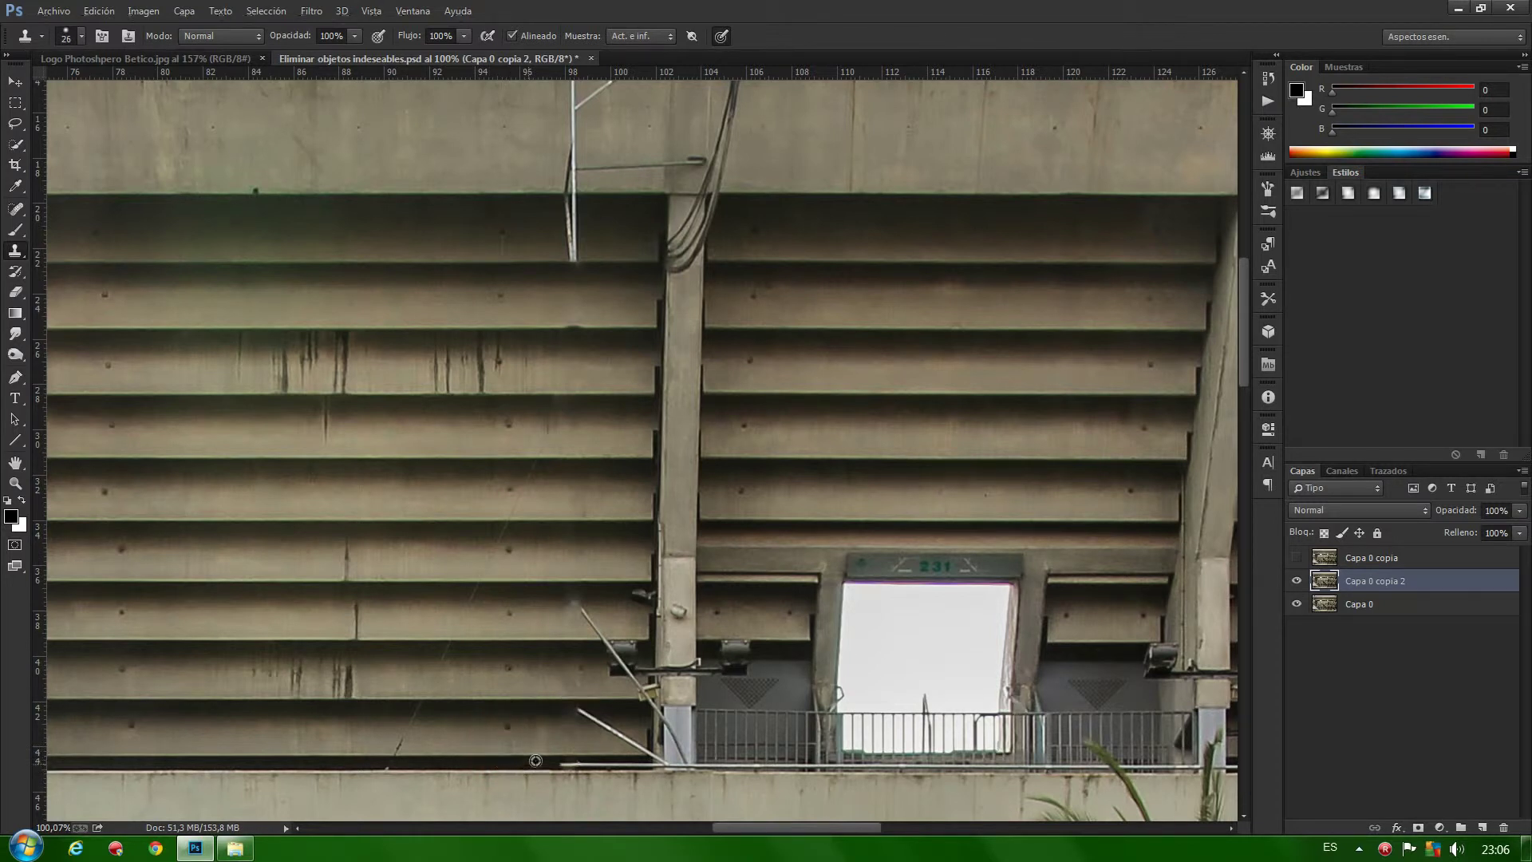
pyautogui.moveTo(535, 761); pyautogui.dragTo(457, 767)
pyautogui.moveTo(640, 763); pyautogui.dragTo(579, 764)
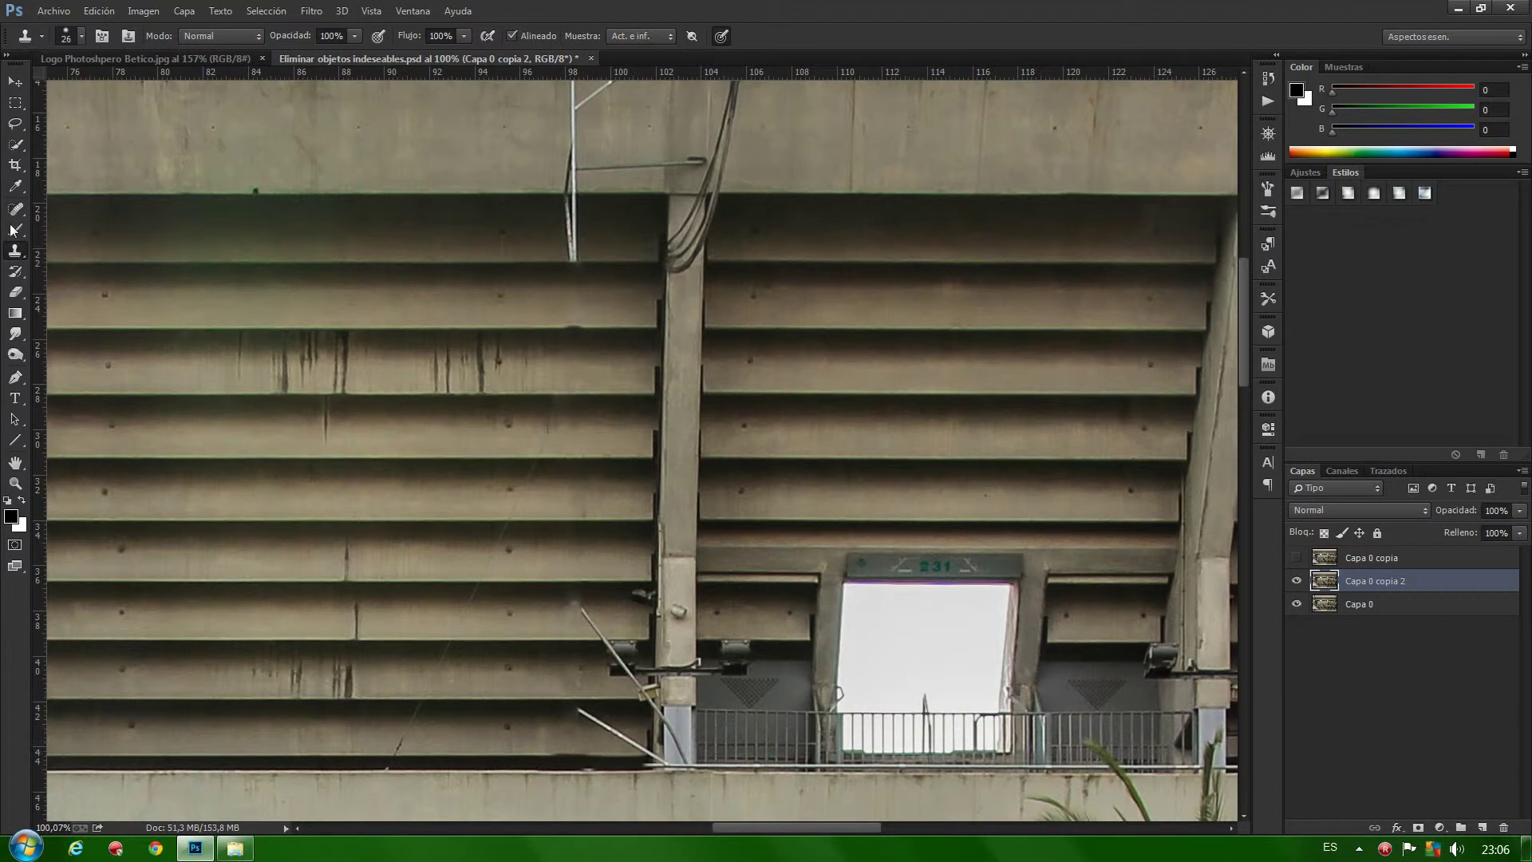
pyautogui.rightClick(14, 209)
pyautogui.click(88, 210)
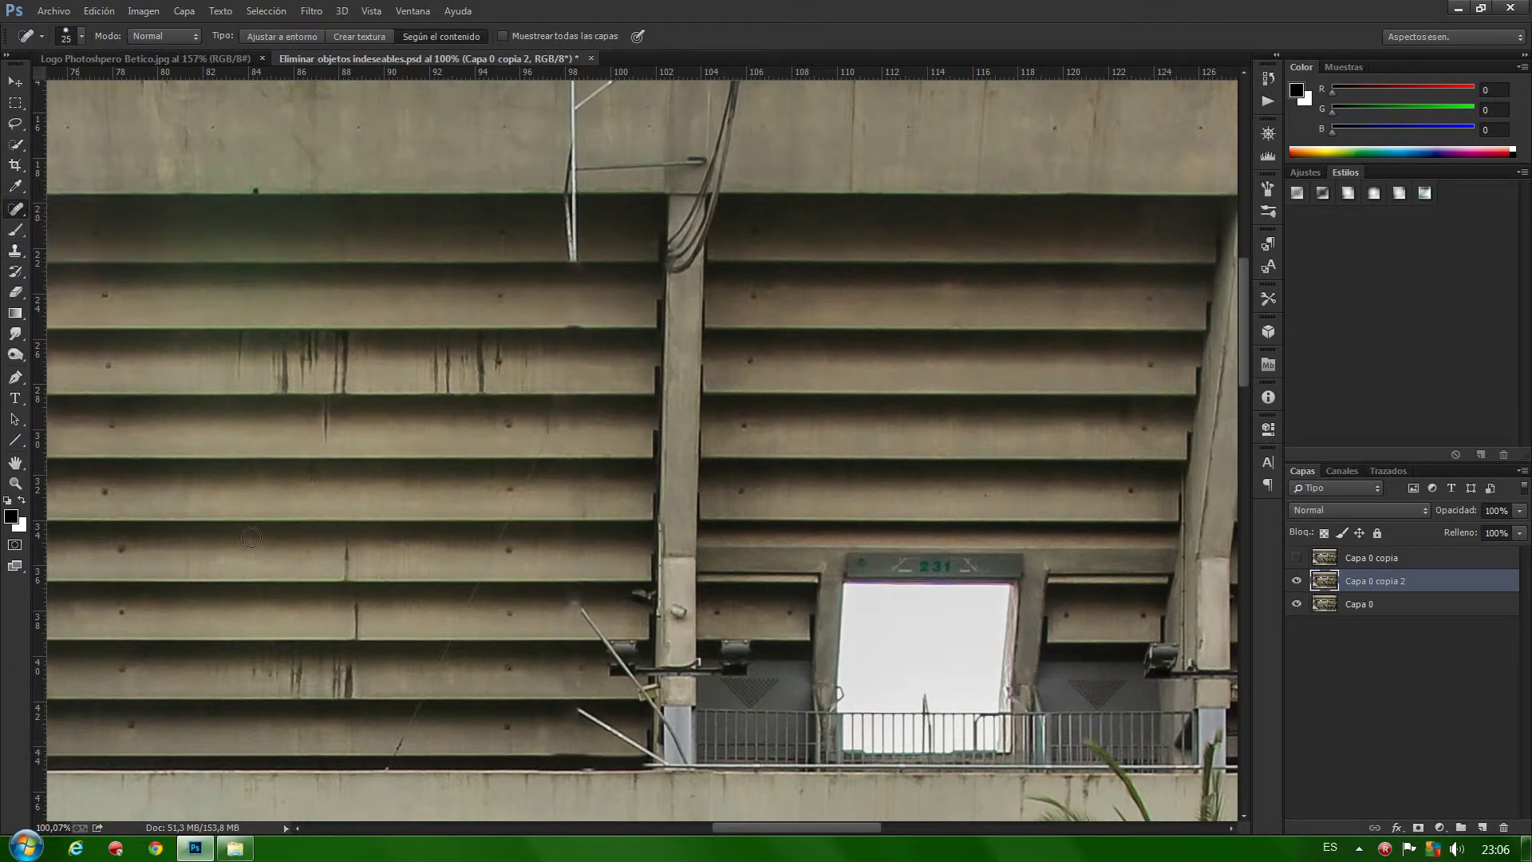
pyautogui.moveTo(573, 707); pyautogui.dragTo(650, 760)
# Zoom out and spot-heal the first roof-edge pole and its leftover dark spot
pyautogui.scroll(-2, 509, 558)
pyautogui.scroll(-2, 515, 553)
pyautogui.scroll(-2, 523, 548)
pyautogui.scroll(-2, 530, 542)
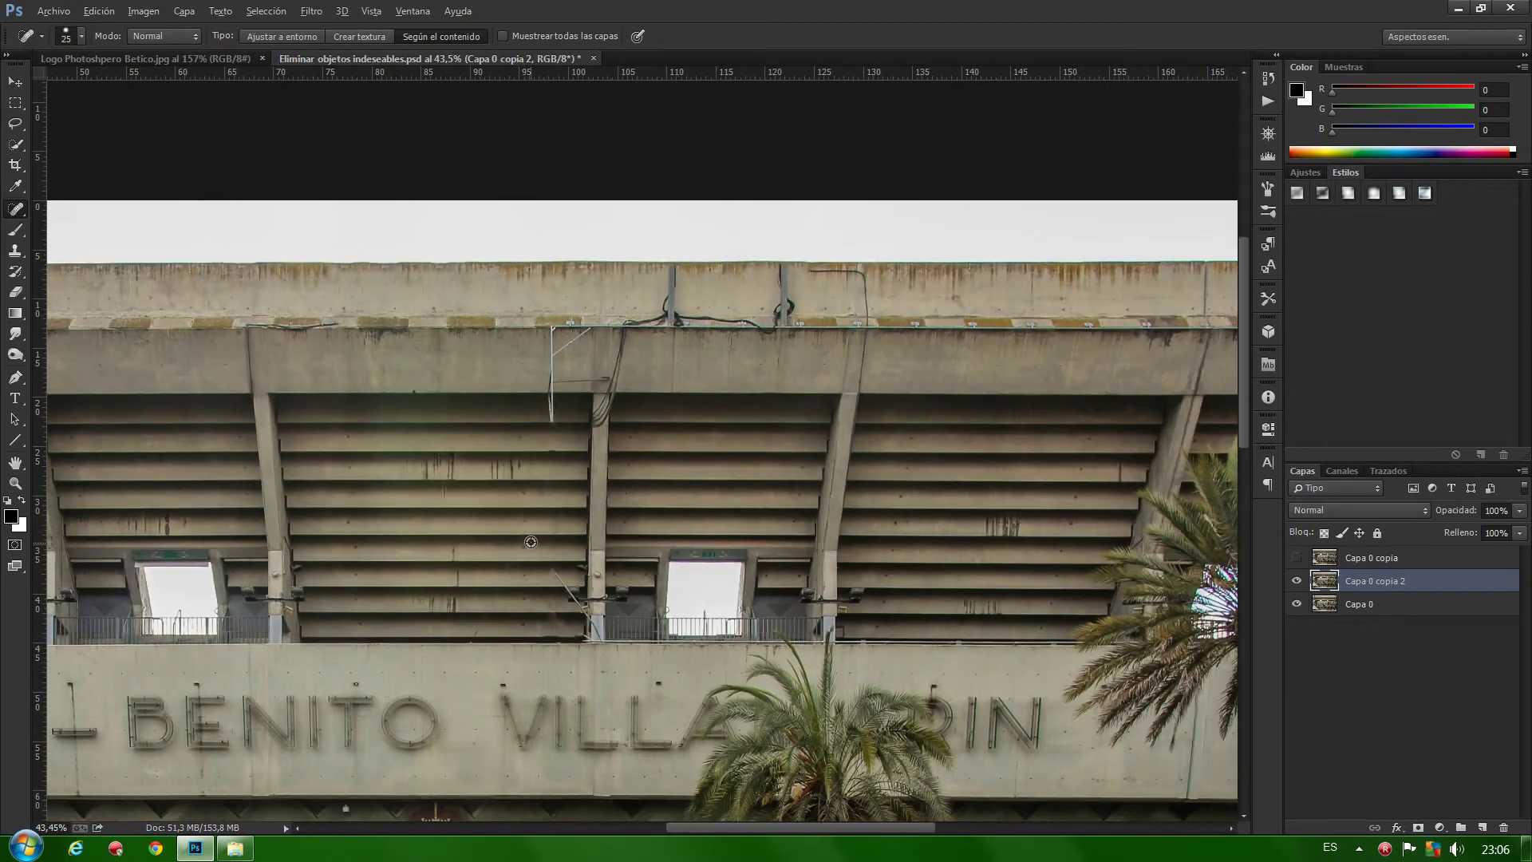
pyautogui.scroll(-1, 530, 542)
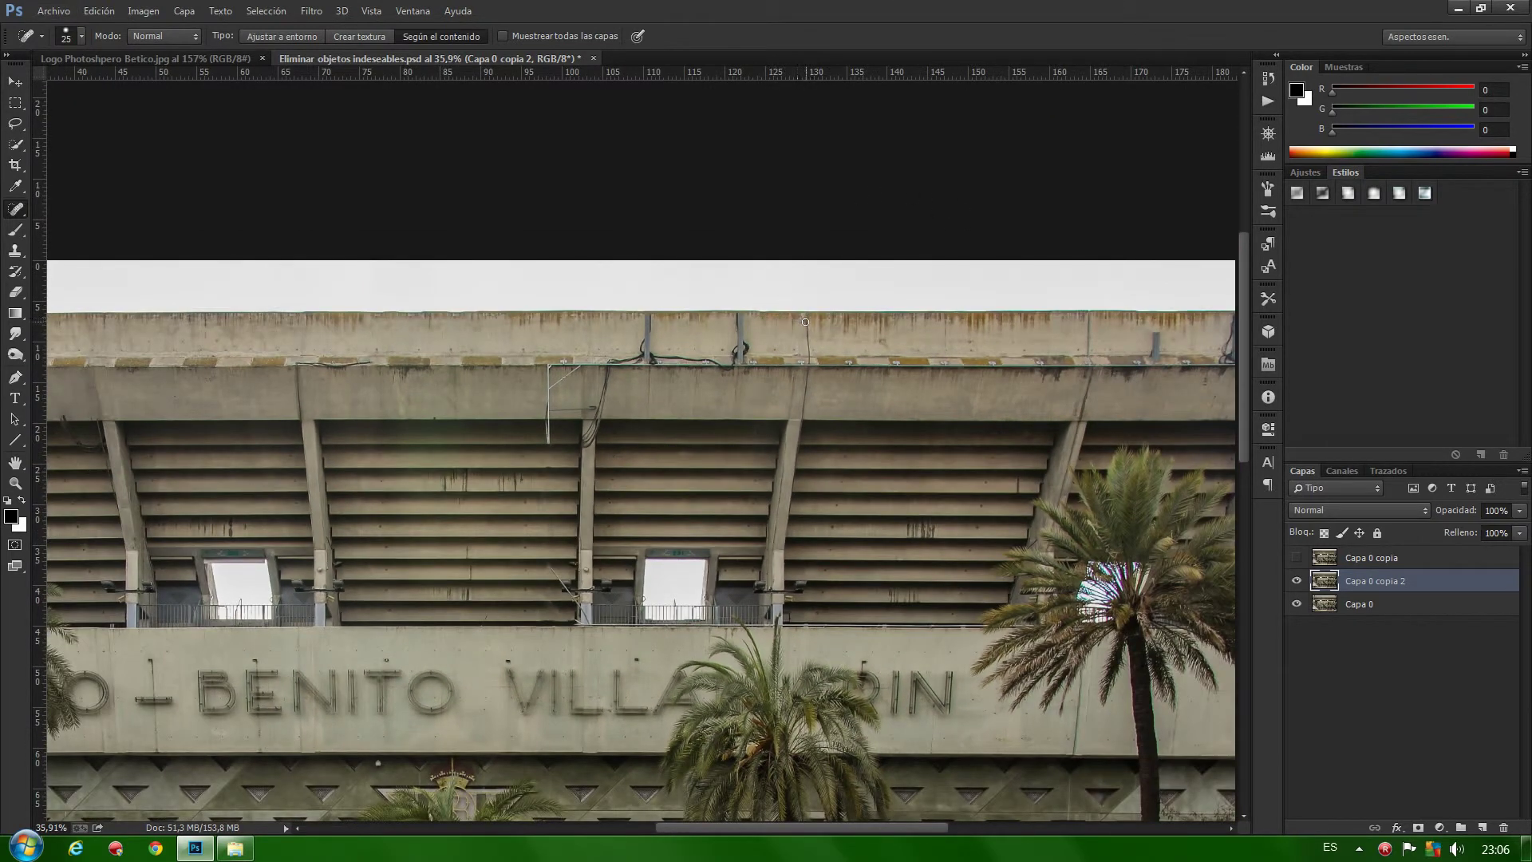
pyautogui.moveTo(811, 345); pyautogui.dragTo(805, 320)
pyautogui.click(810, 356)
# Lasso the second roof pole, content-aware fill it, deselect, and zoom out to the whole photo
pyautogui.click(15, 126)
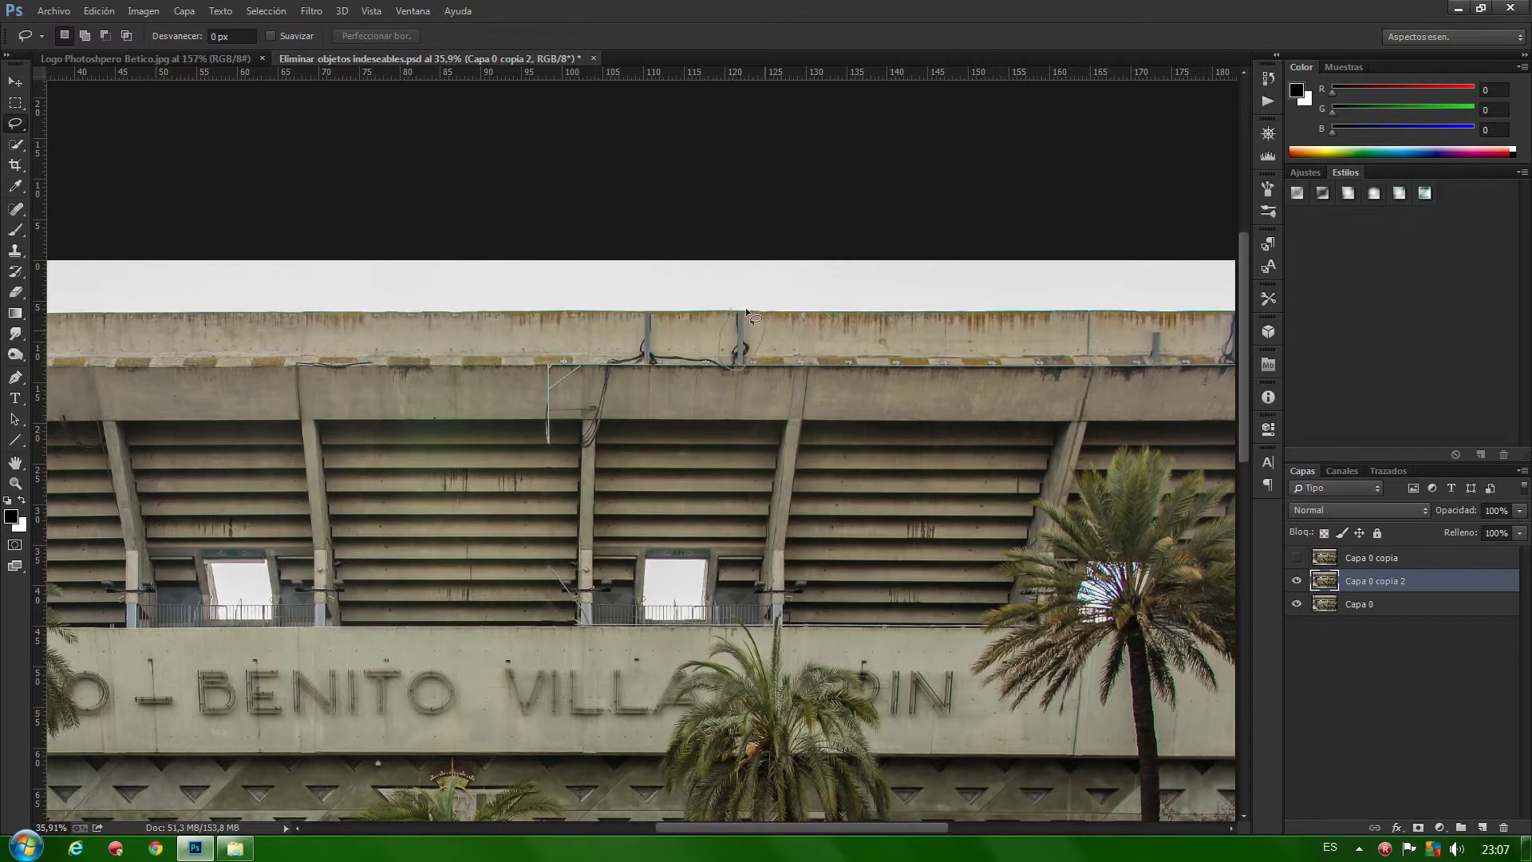
pyautogui.moveTo(745, 308); pyautogui.dragTo(732, 309)
pyautogui.click(98, 11)
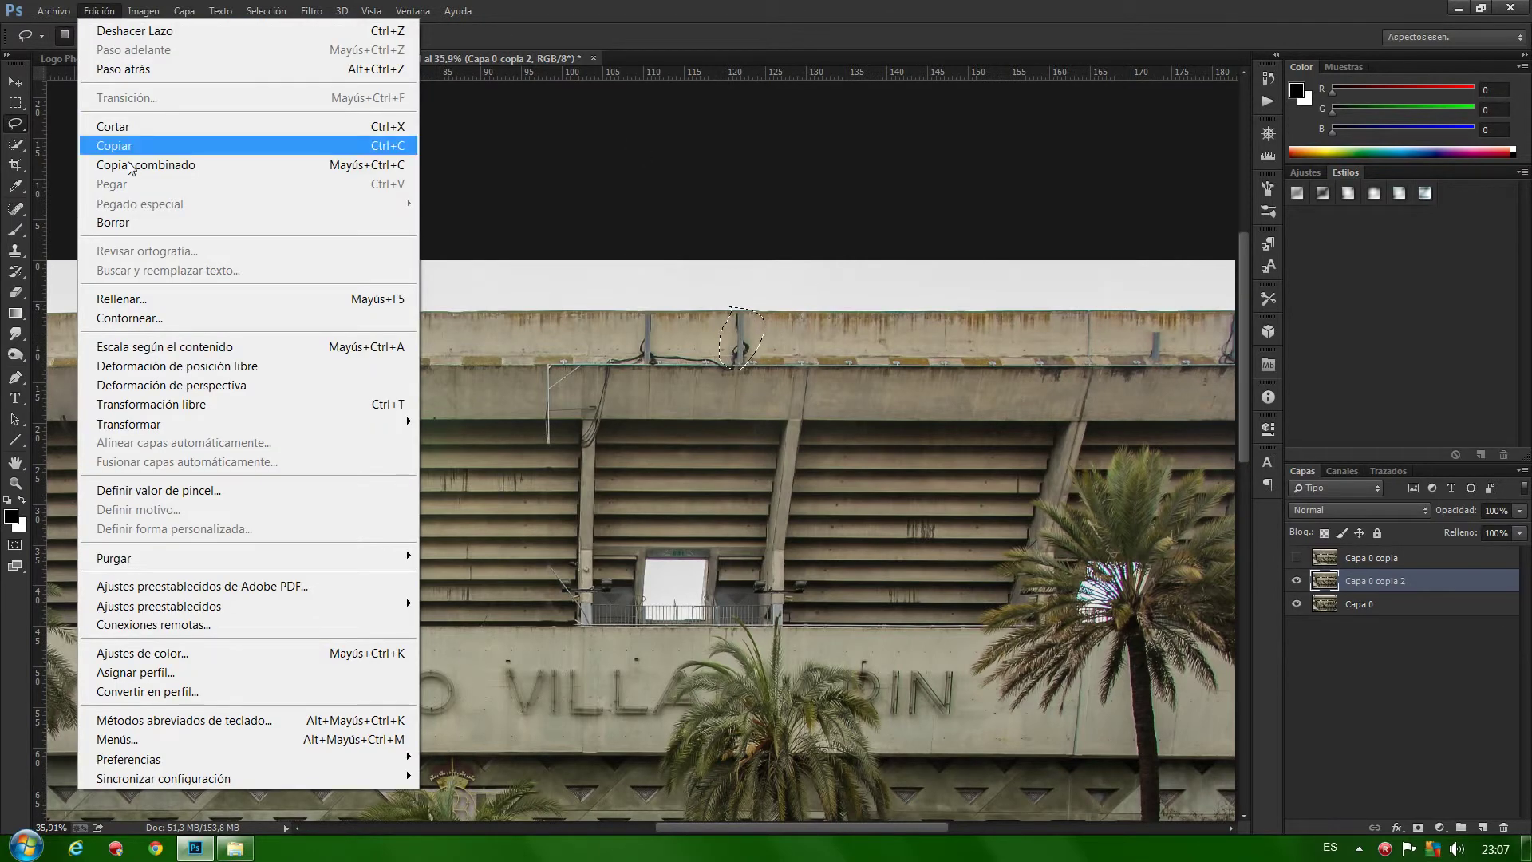
pyautogui.click(138, 298)
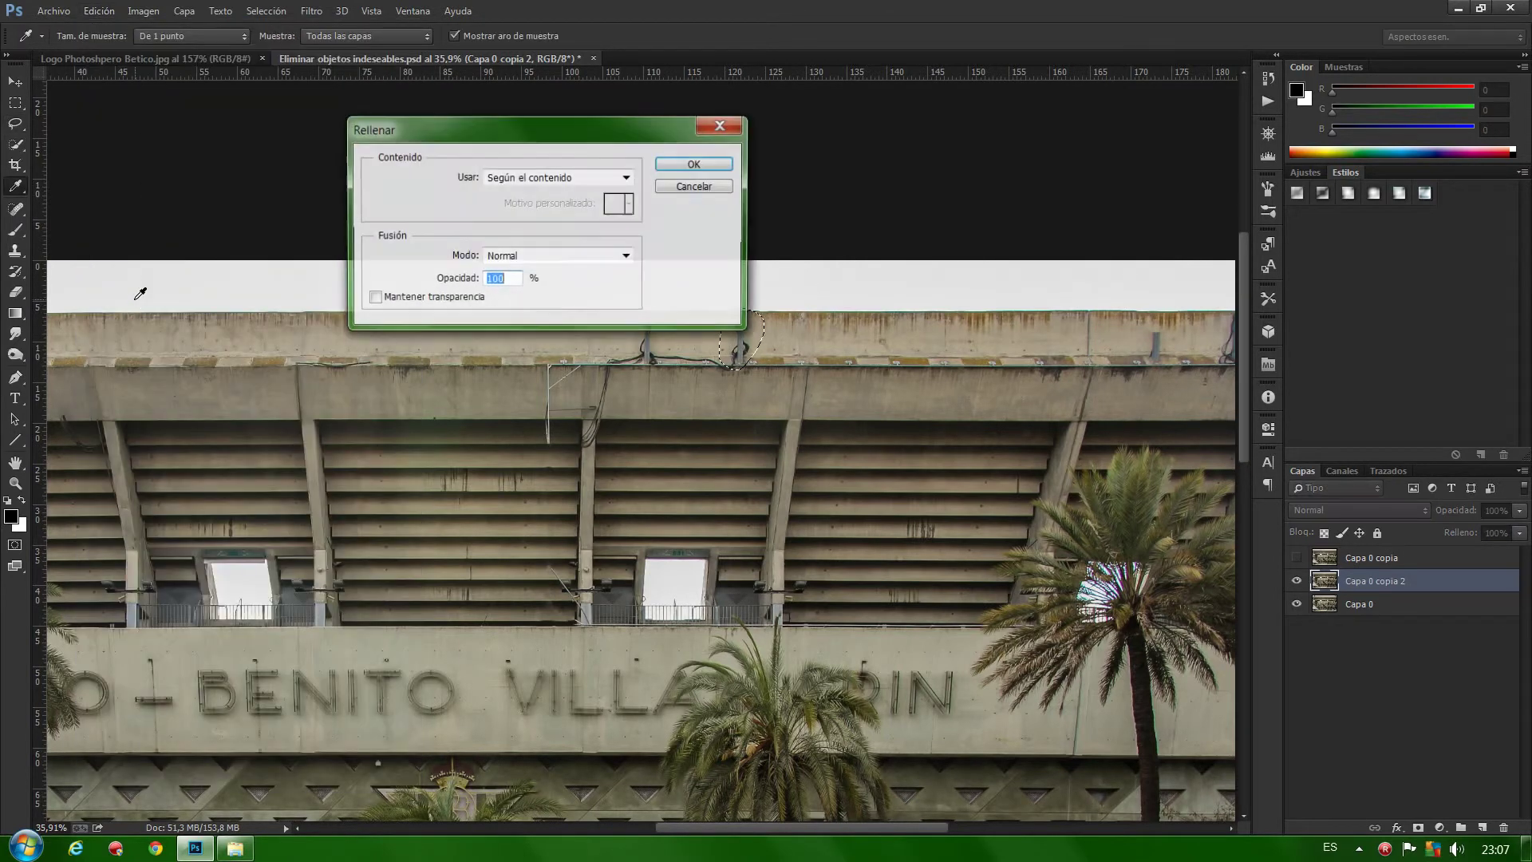
pyautogui.click(694, 164)
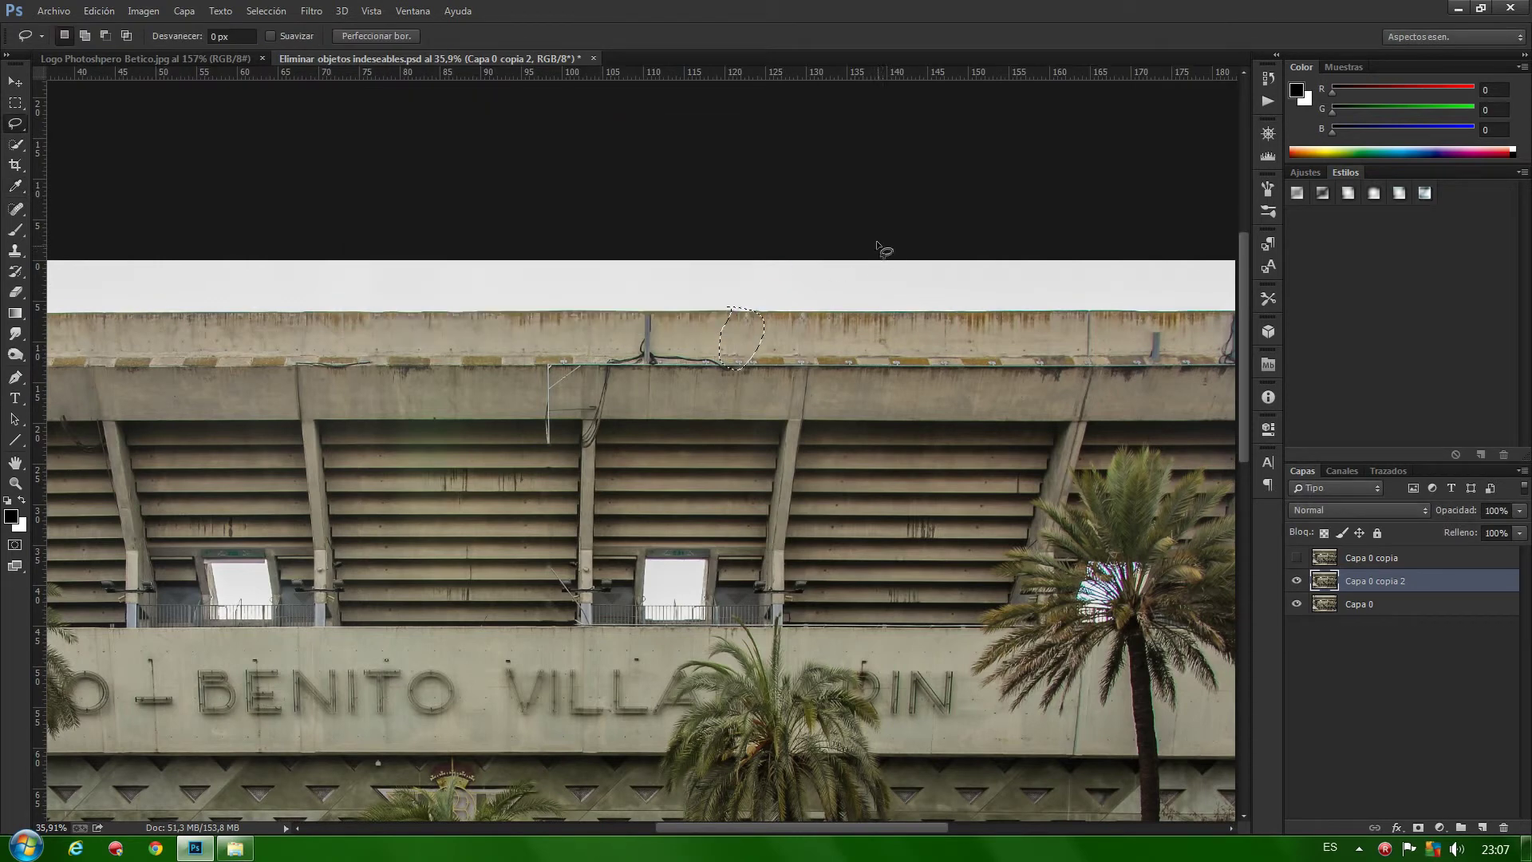
pyautogui.hotkey('ctrl', 'd')
pyautogui.scroll(-3, 628, 240)
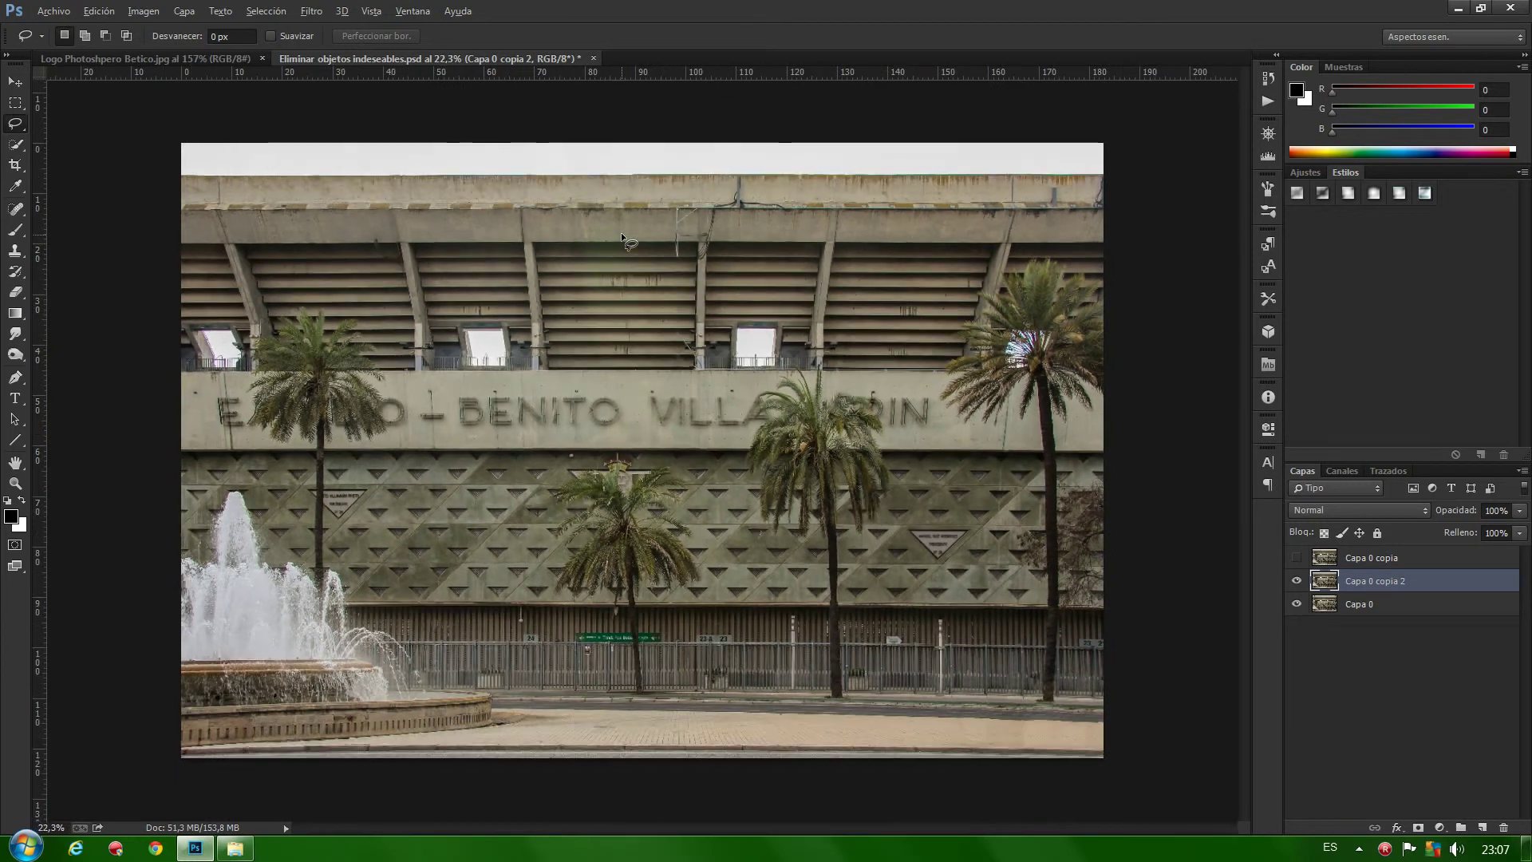
# Toggle the Capa 0 copia retouch layer to compare before and after, then return to the logo document
pyautogui.click(1296, 559)
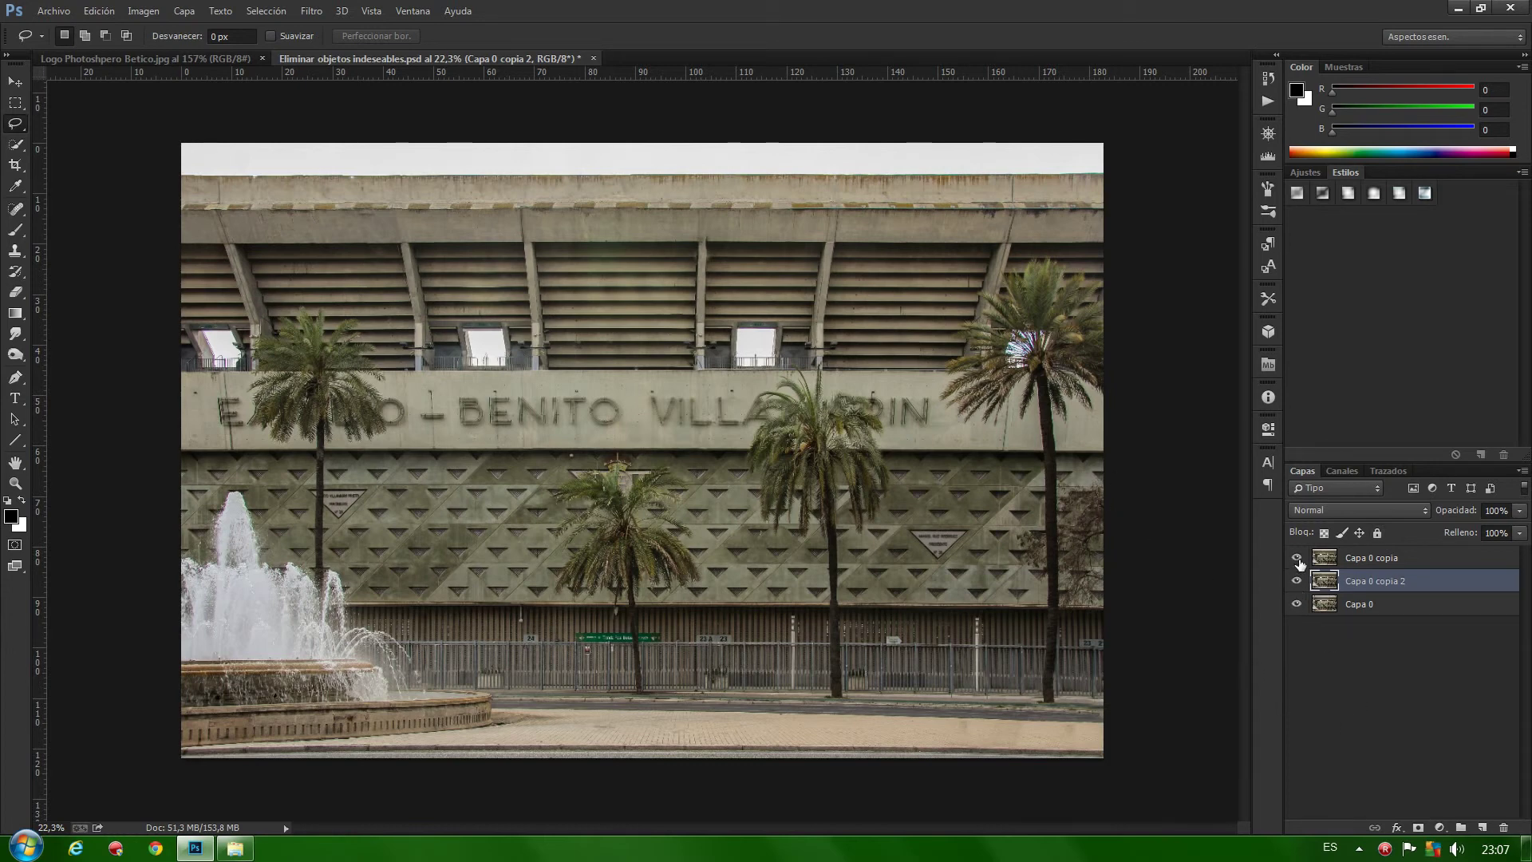
pyautogui.click(1296, 558)
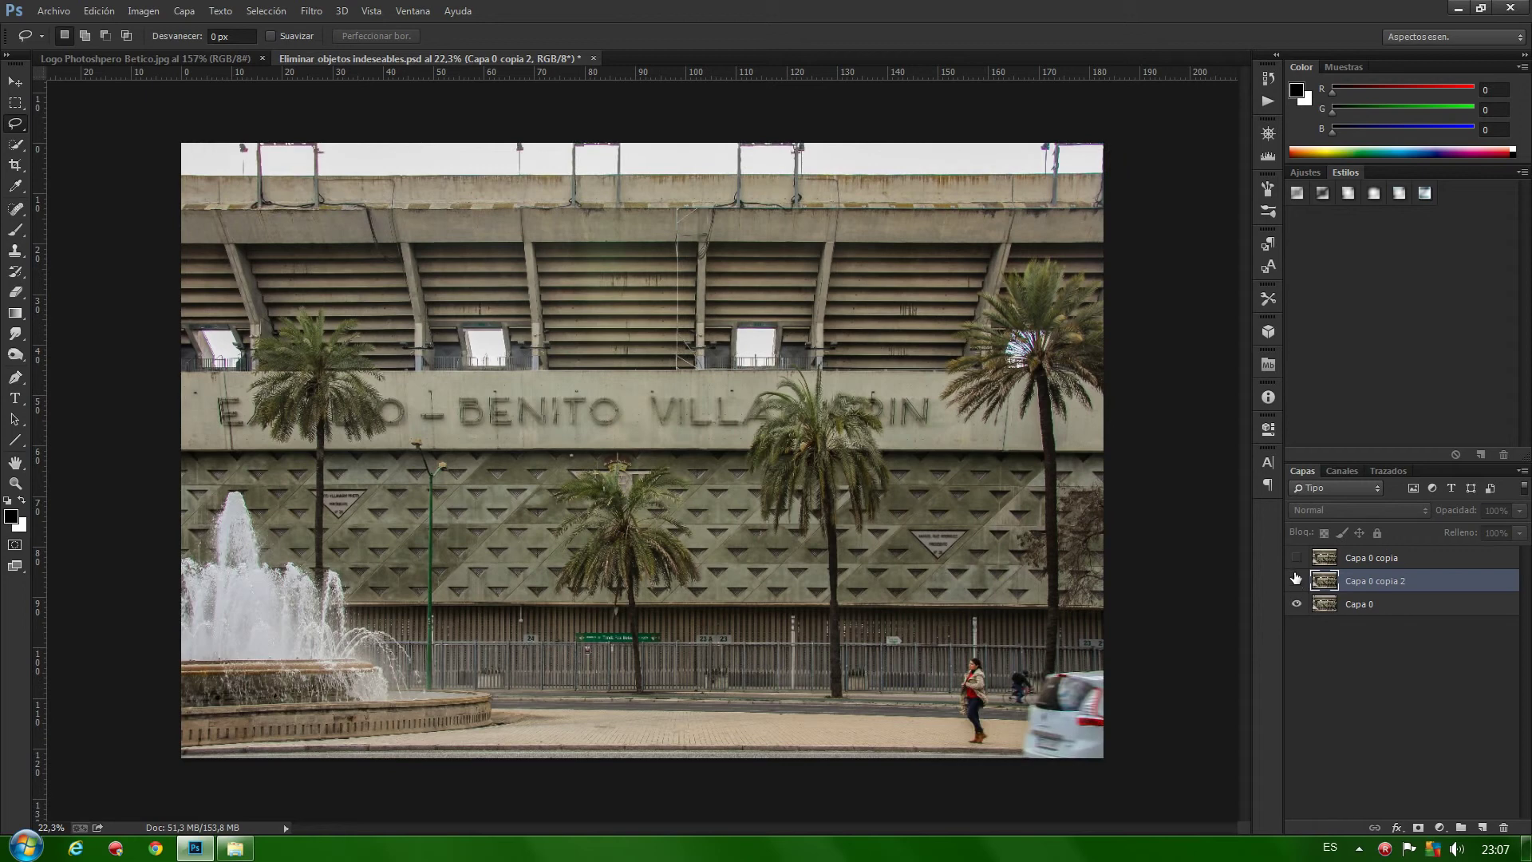
pyautogui.click(1297, 559)
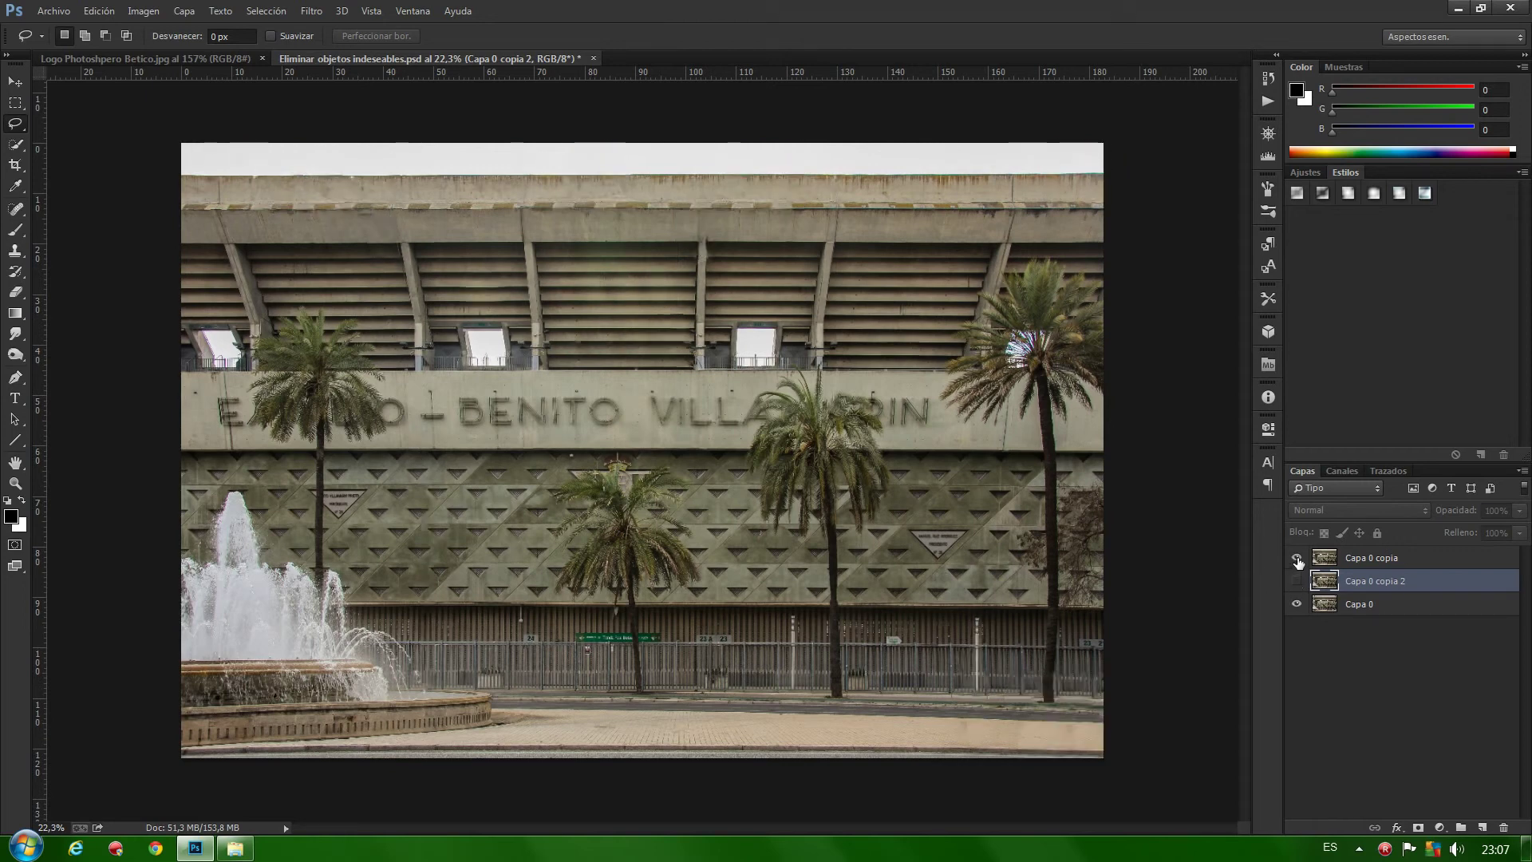
pyautogui.click(1298, 560)
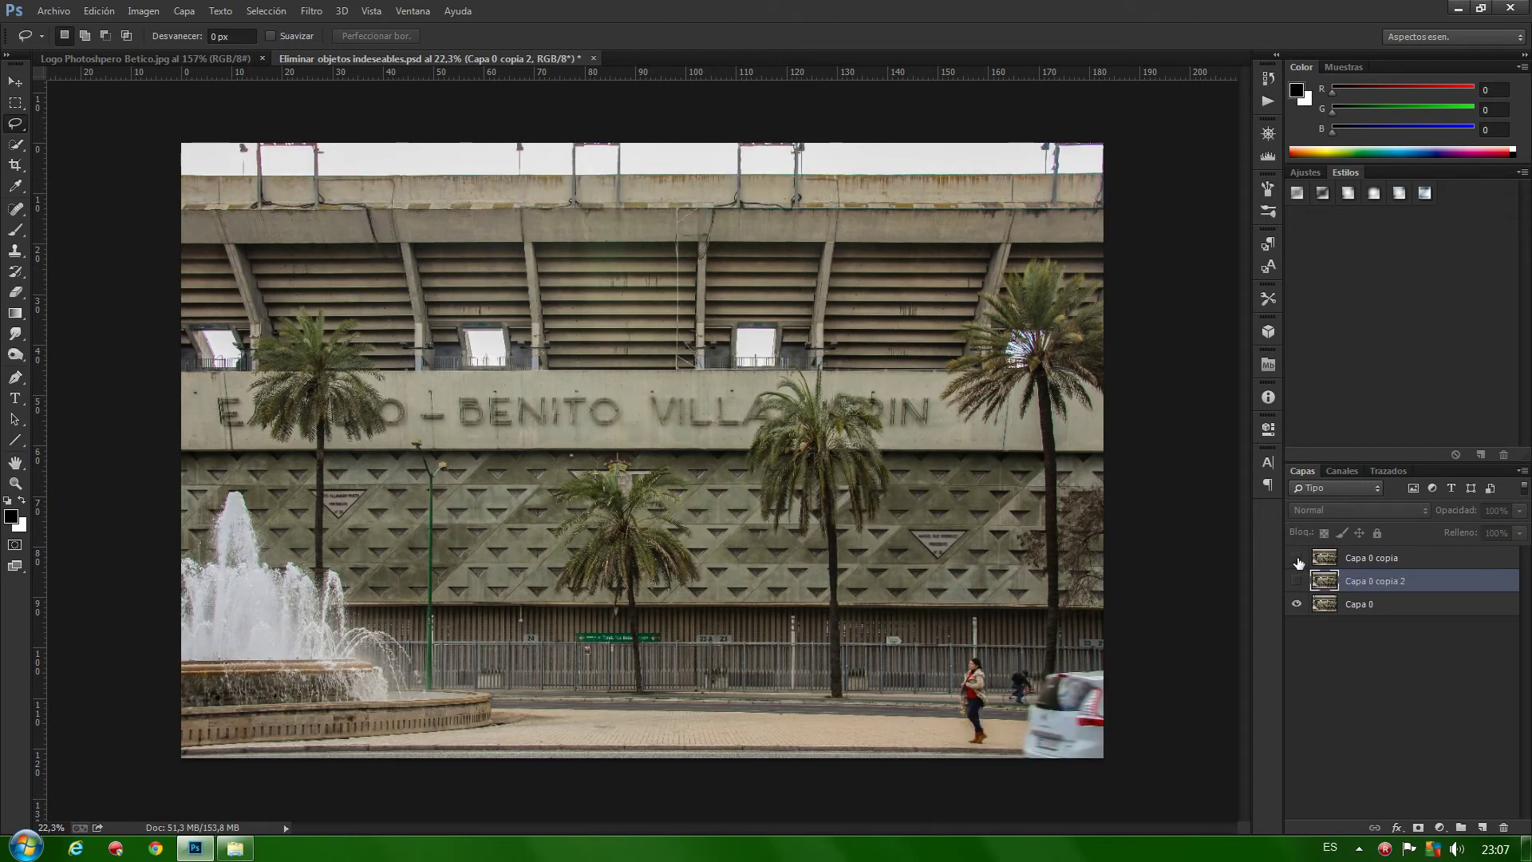
pyautogui.click(1296, 559)
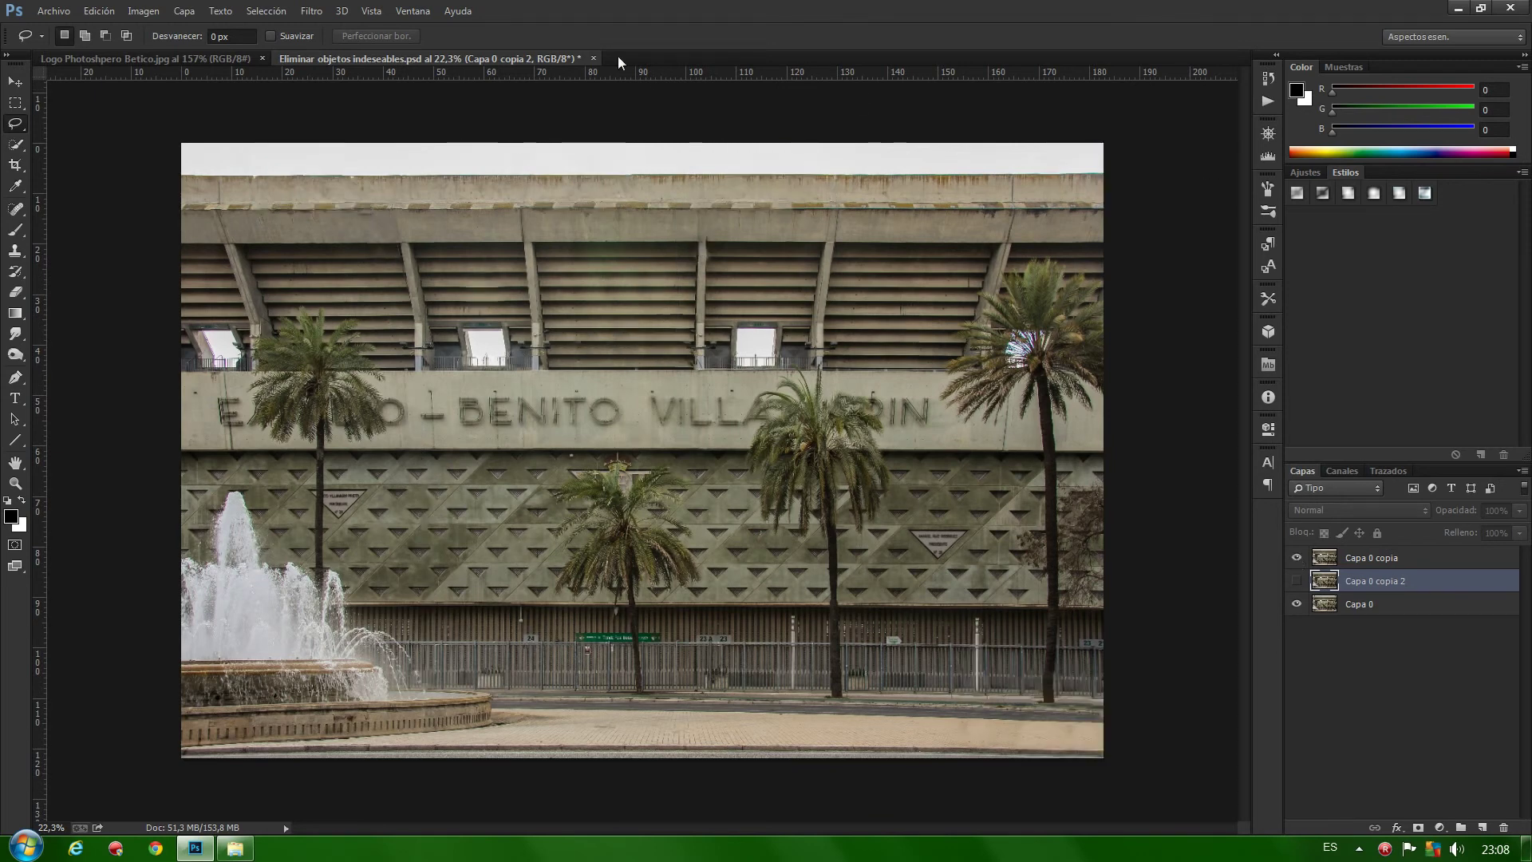
pyautogui.click(177, 56)
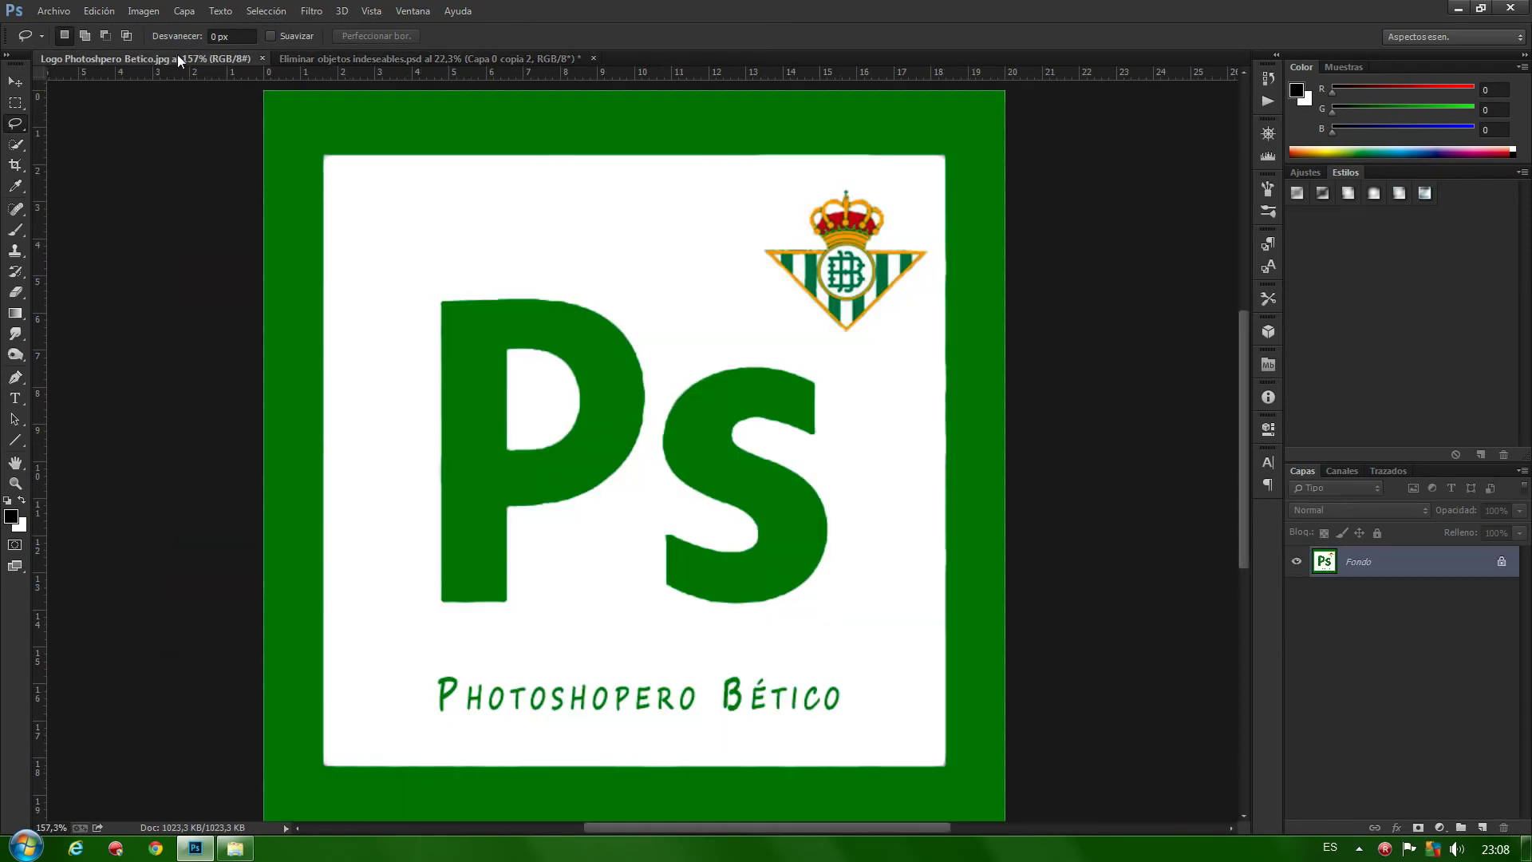